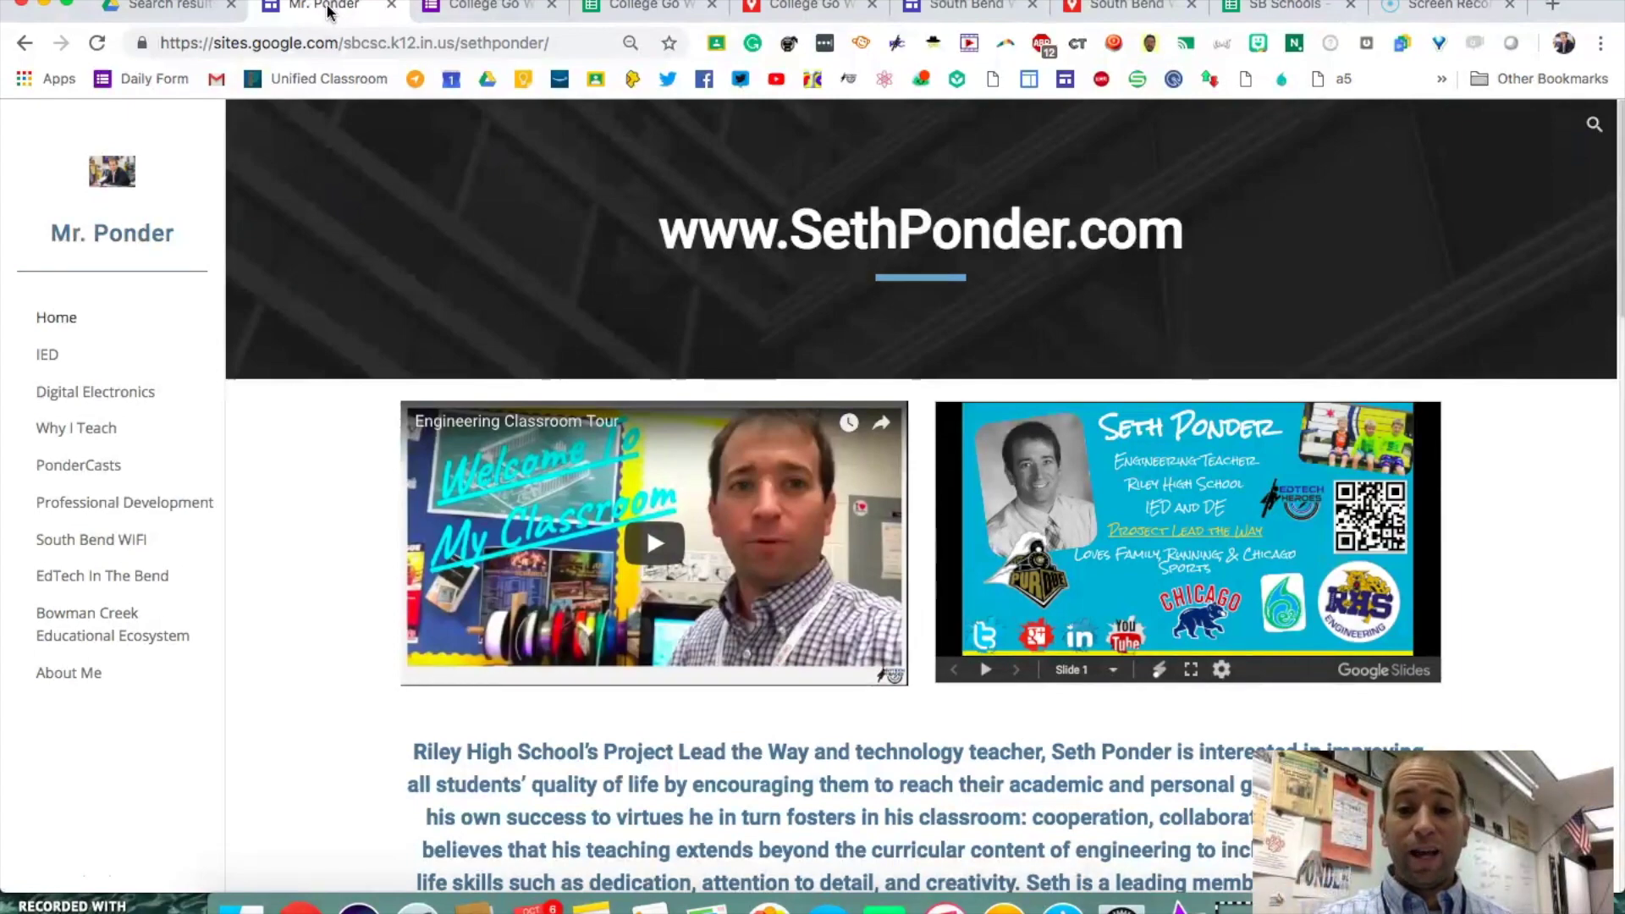
# Go from the Mr. Ponder home page to the College Go Week form
pyautogui.click(473, 9)
# Scroll through the College Go Week form, check its response spreadsheet, then view the college map
pyautogui.scroll(-20, 637, 542)
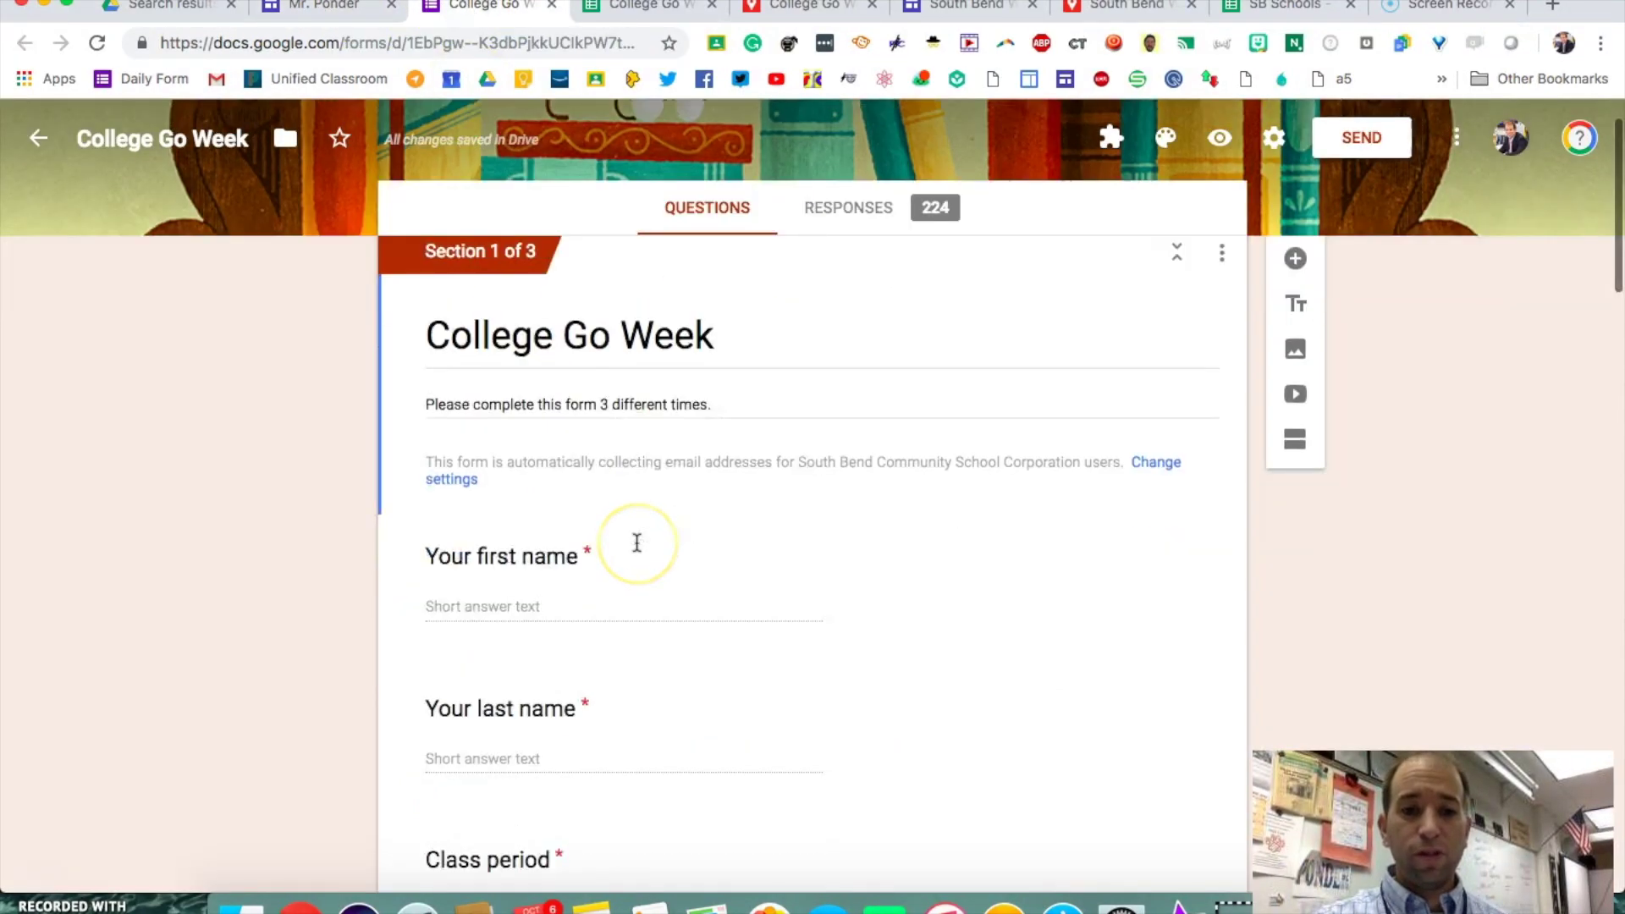
pyautogui.scroll(-15, 637, 542)
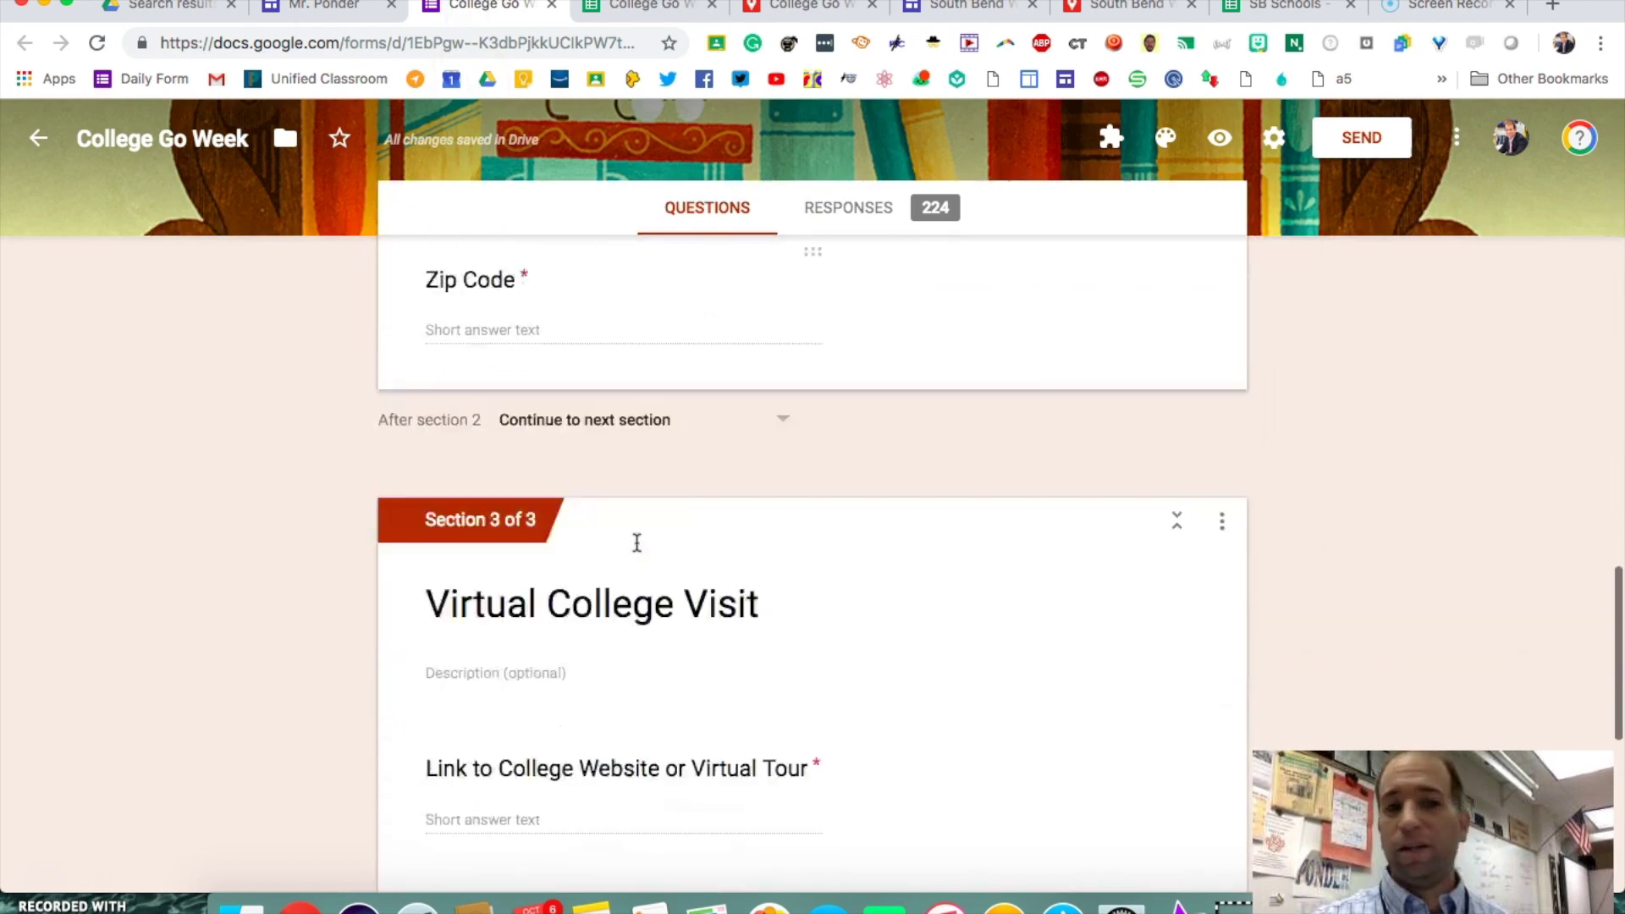
pyautogui.click(637, 536)
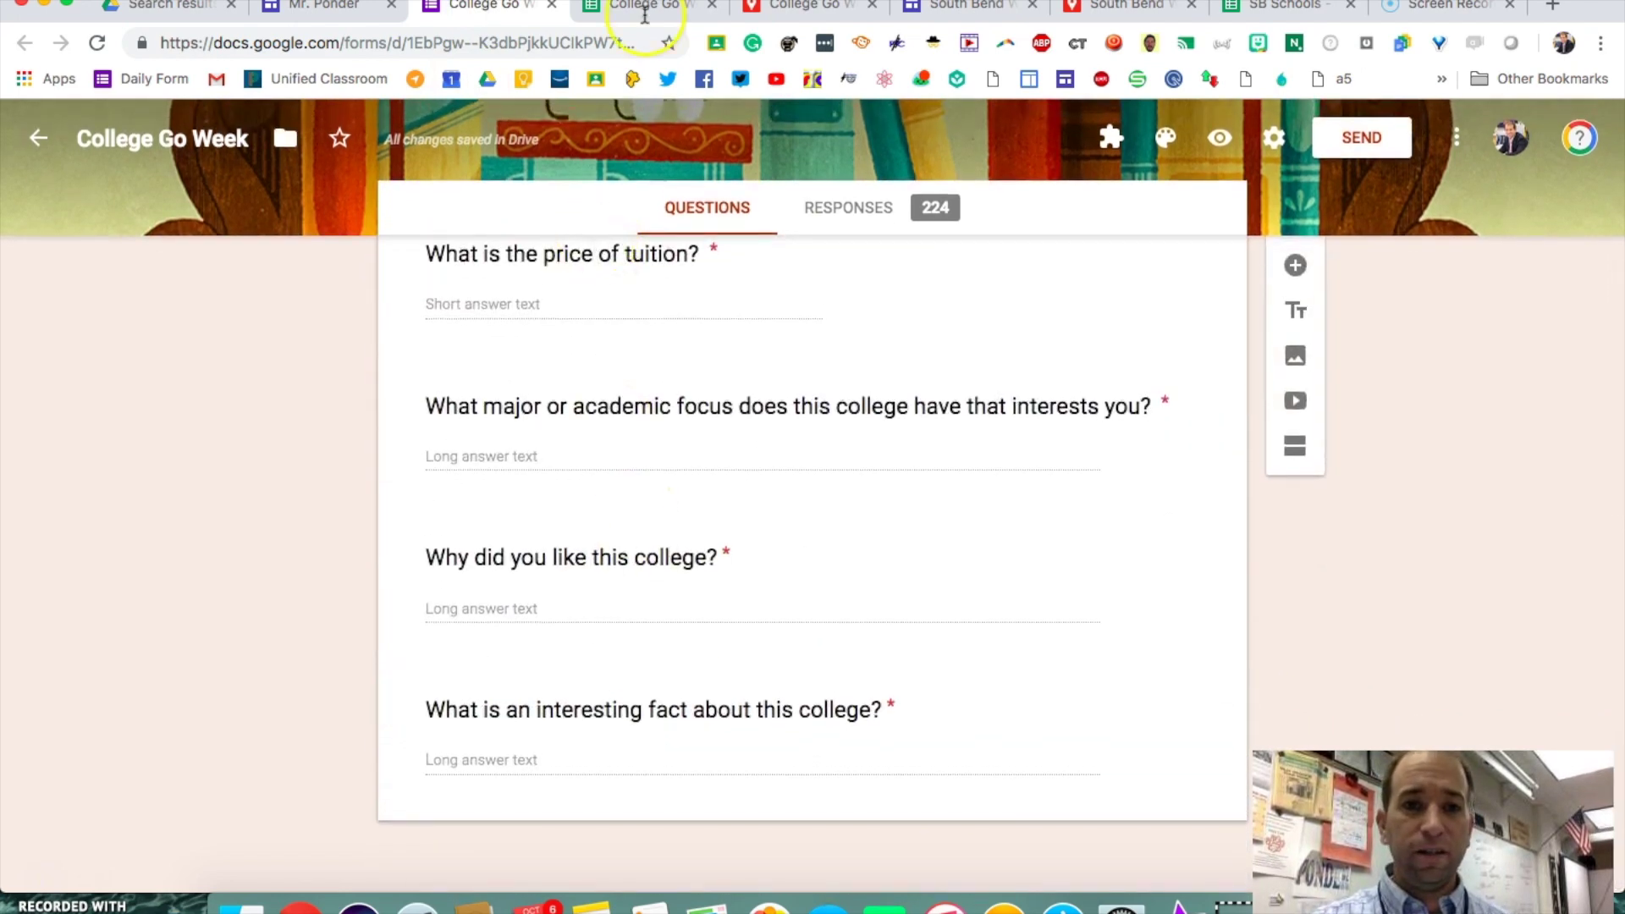
pyautogui.click(651, 5)
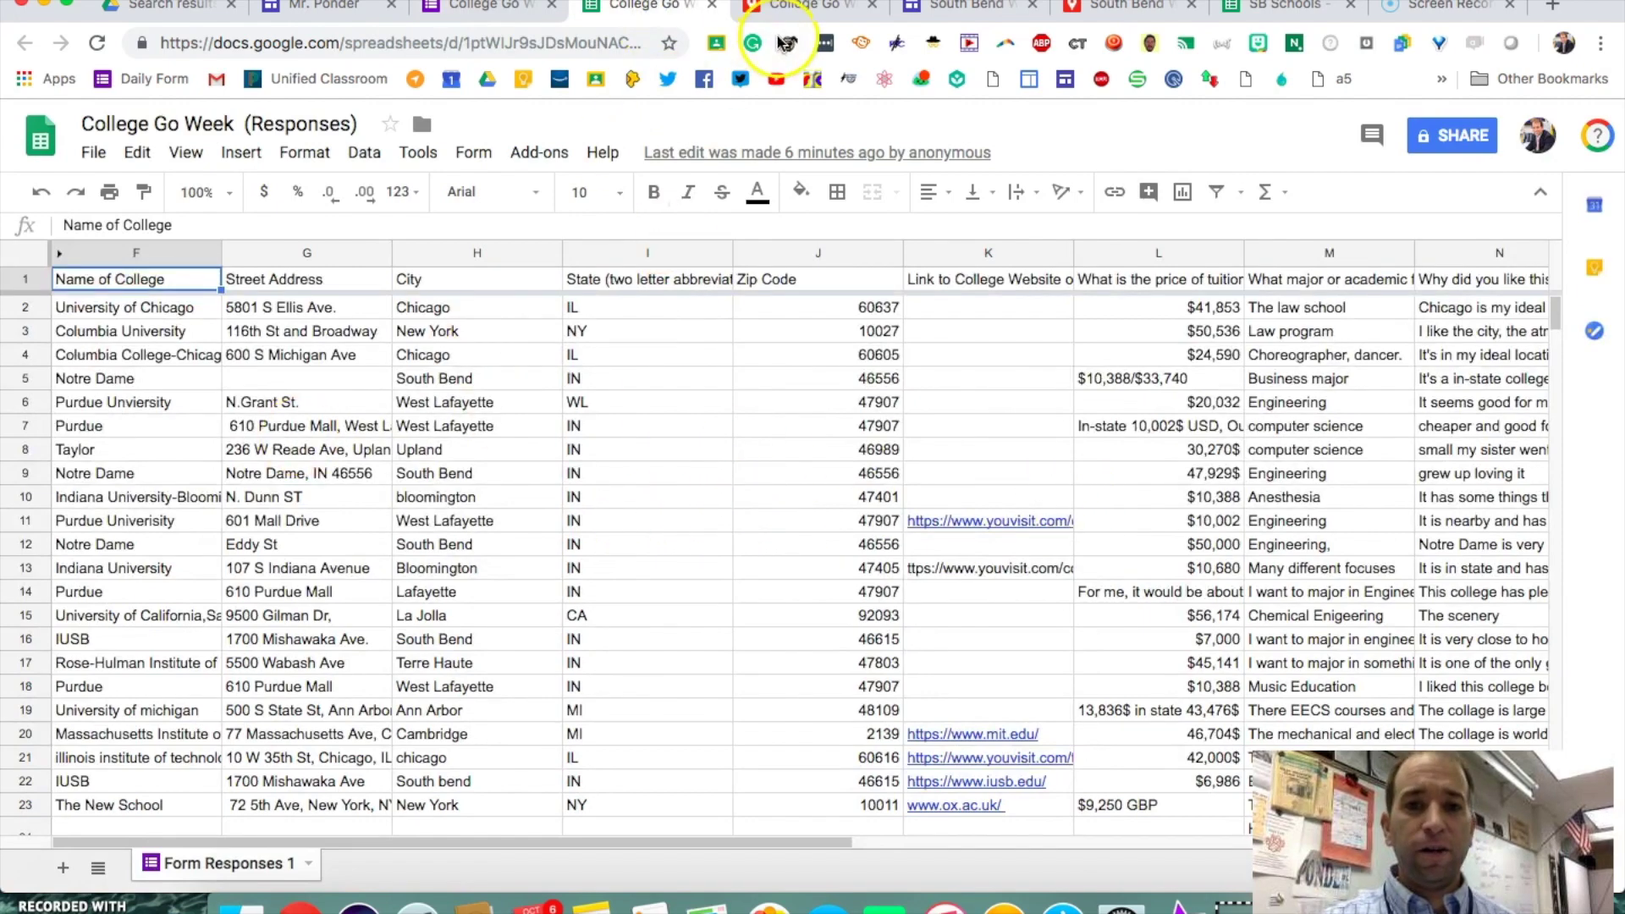
pyautogui.click(806, 10)
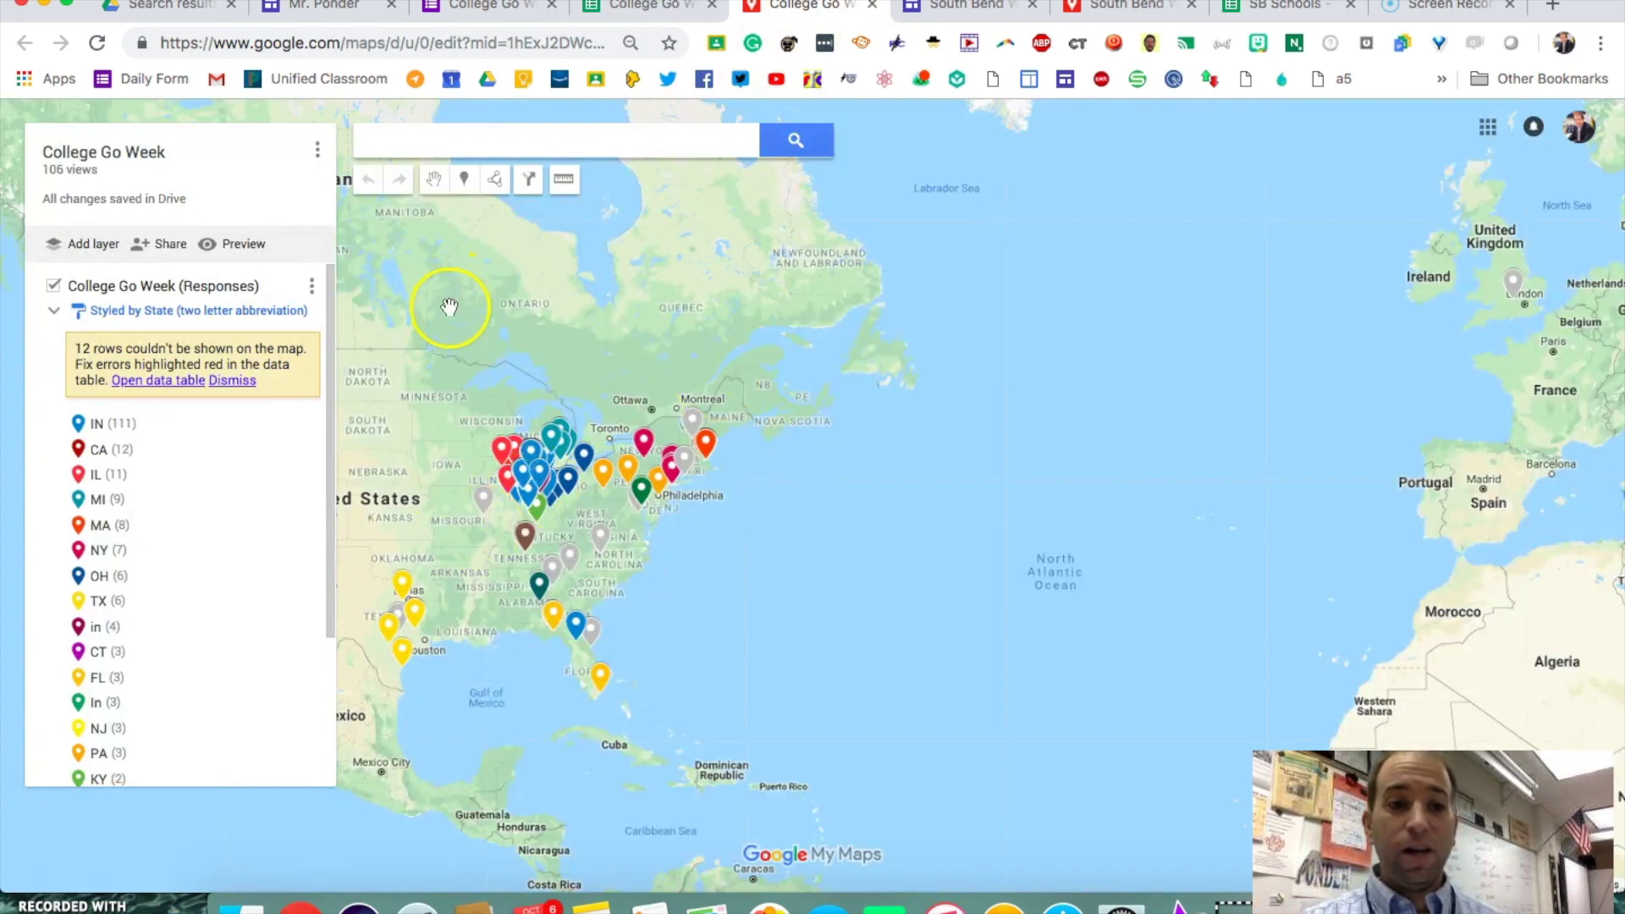
# Pan and zoom to the Northeast and open the Ithaca, NY marker's Cornell response
pyautogui.click(743, 522)
pyautogui.moveTo(743, 522); pyautogui.dragTo(975, 574)
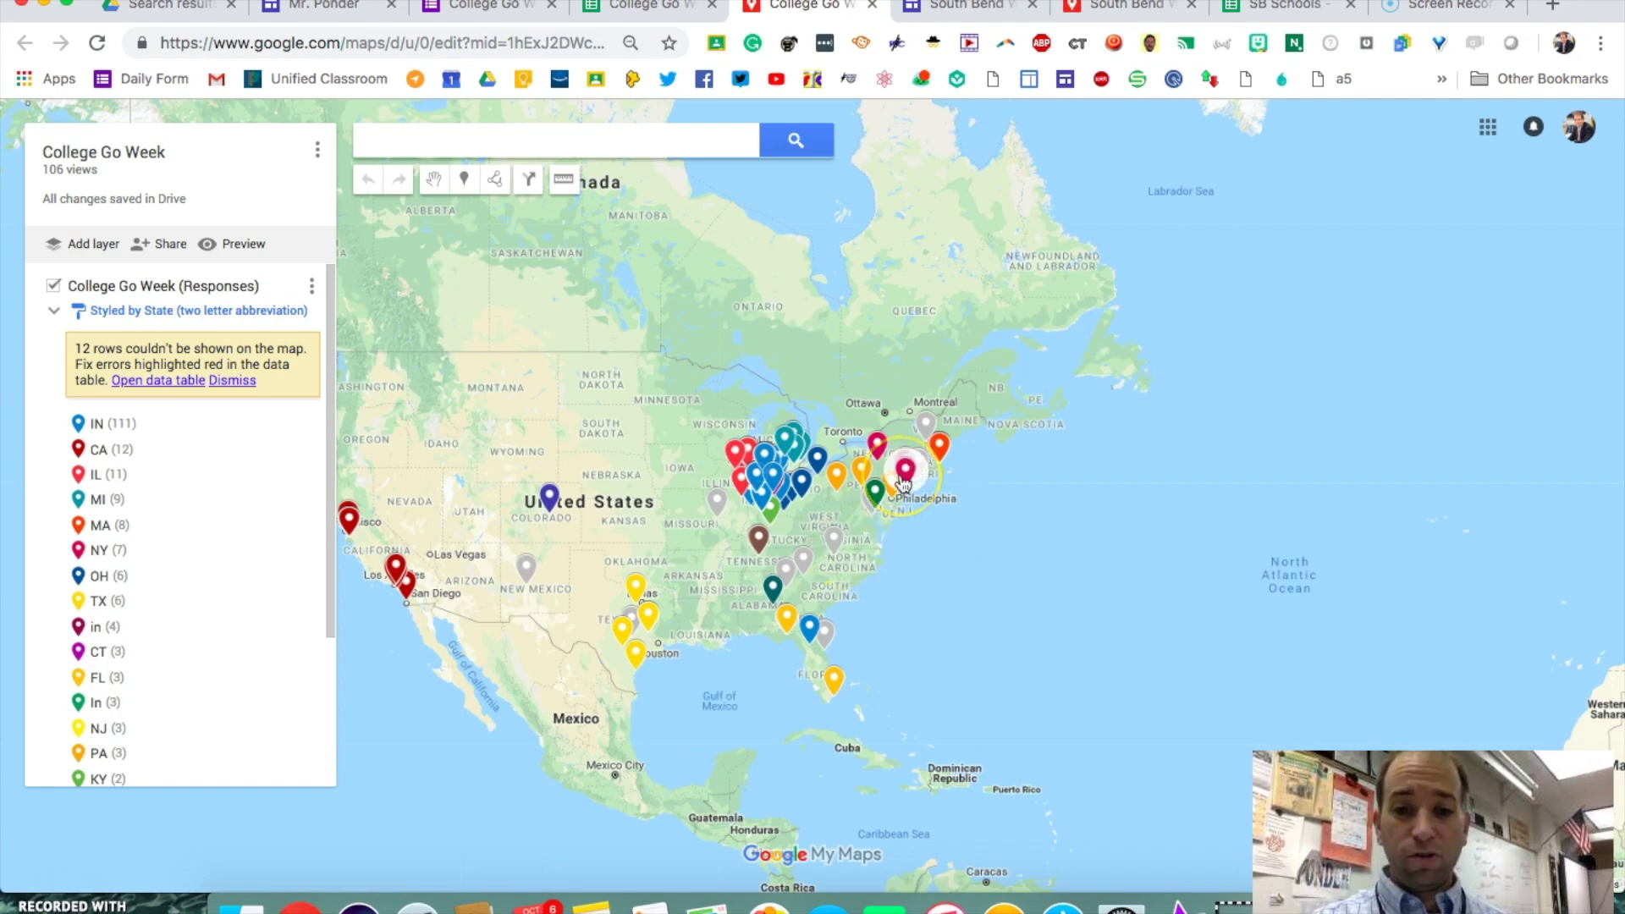
pyautogui.scroll(4, 904, 482)
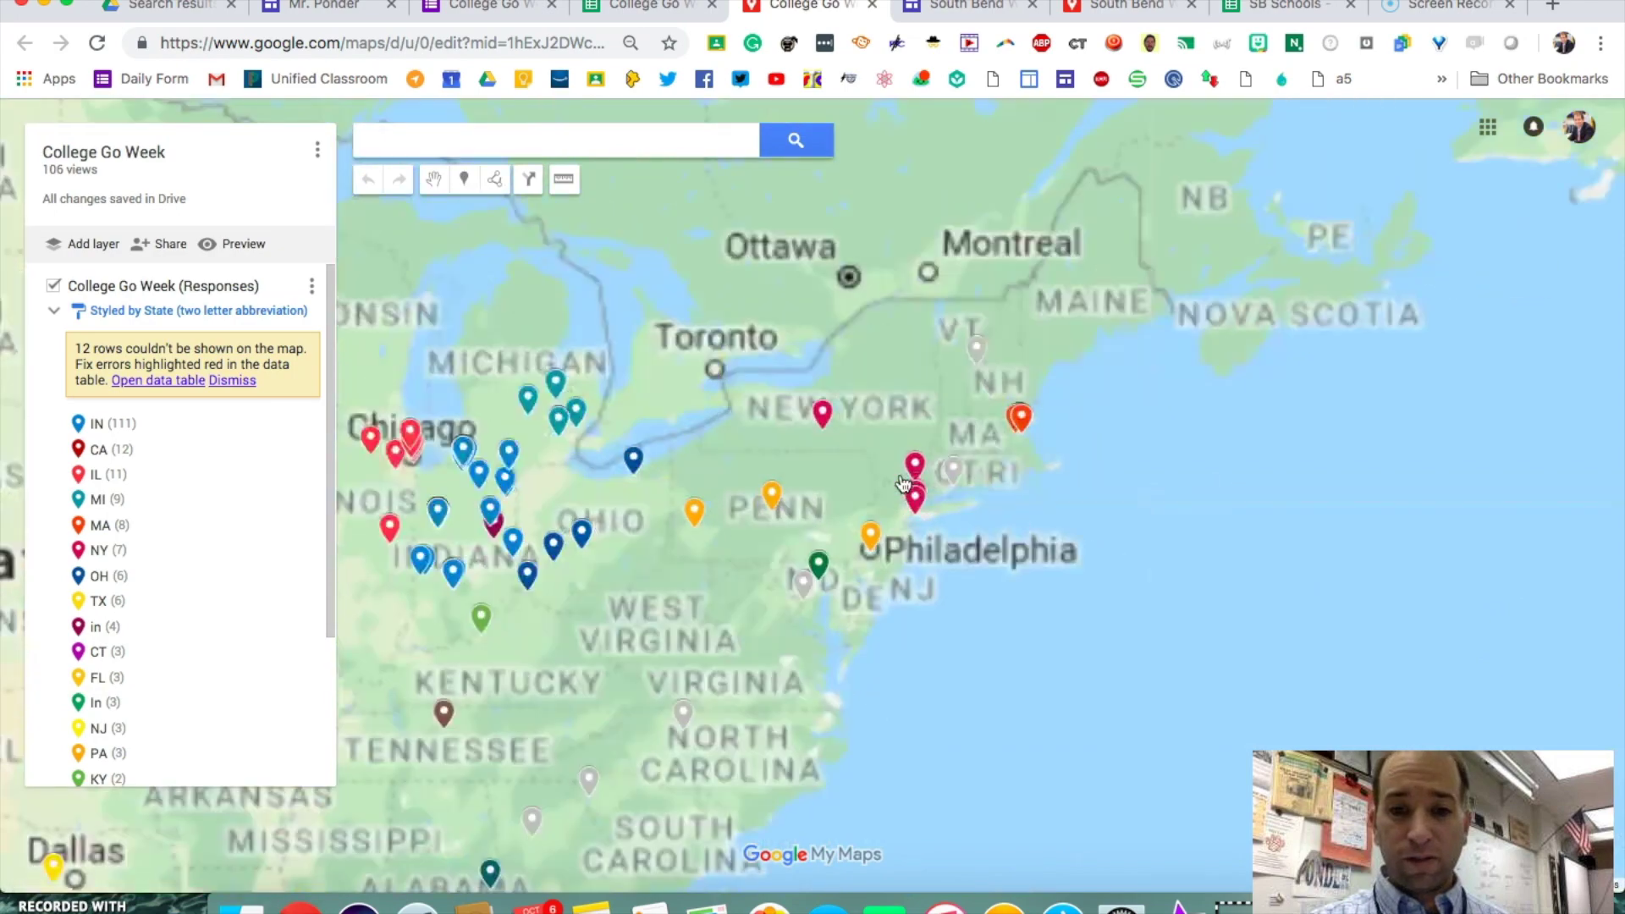
pyautogui.scroll(2, 904, 482)
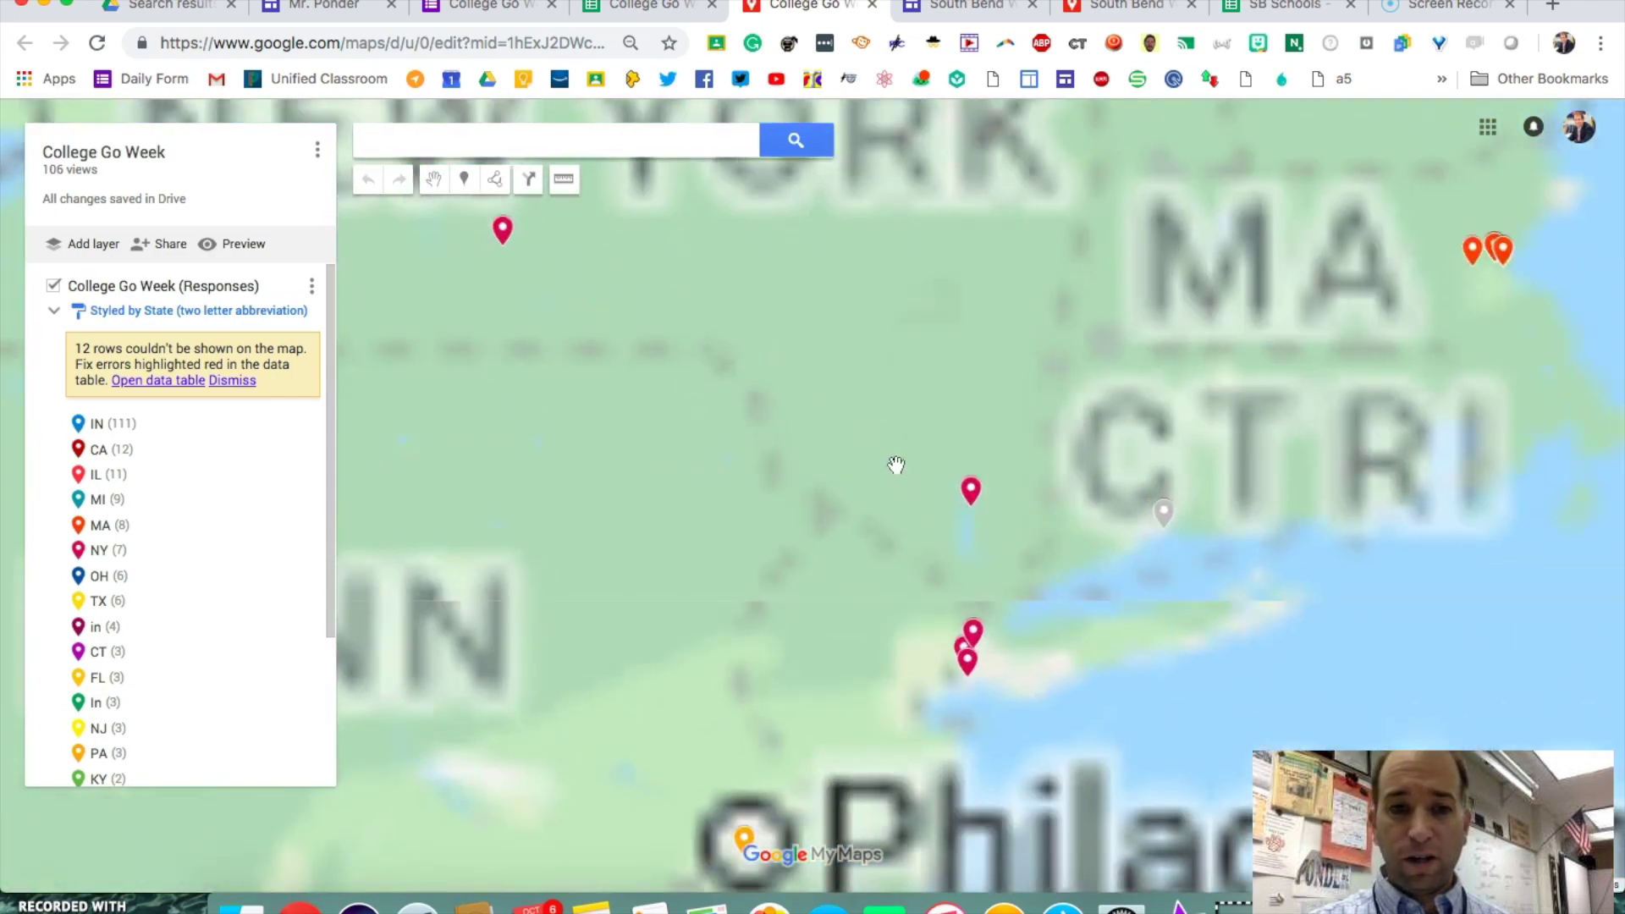
pyautogui.scroll(-4, 896, 465)
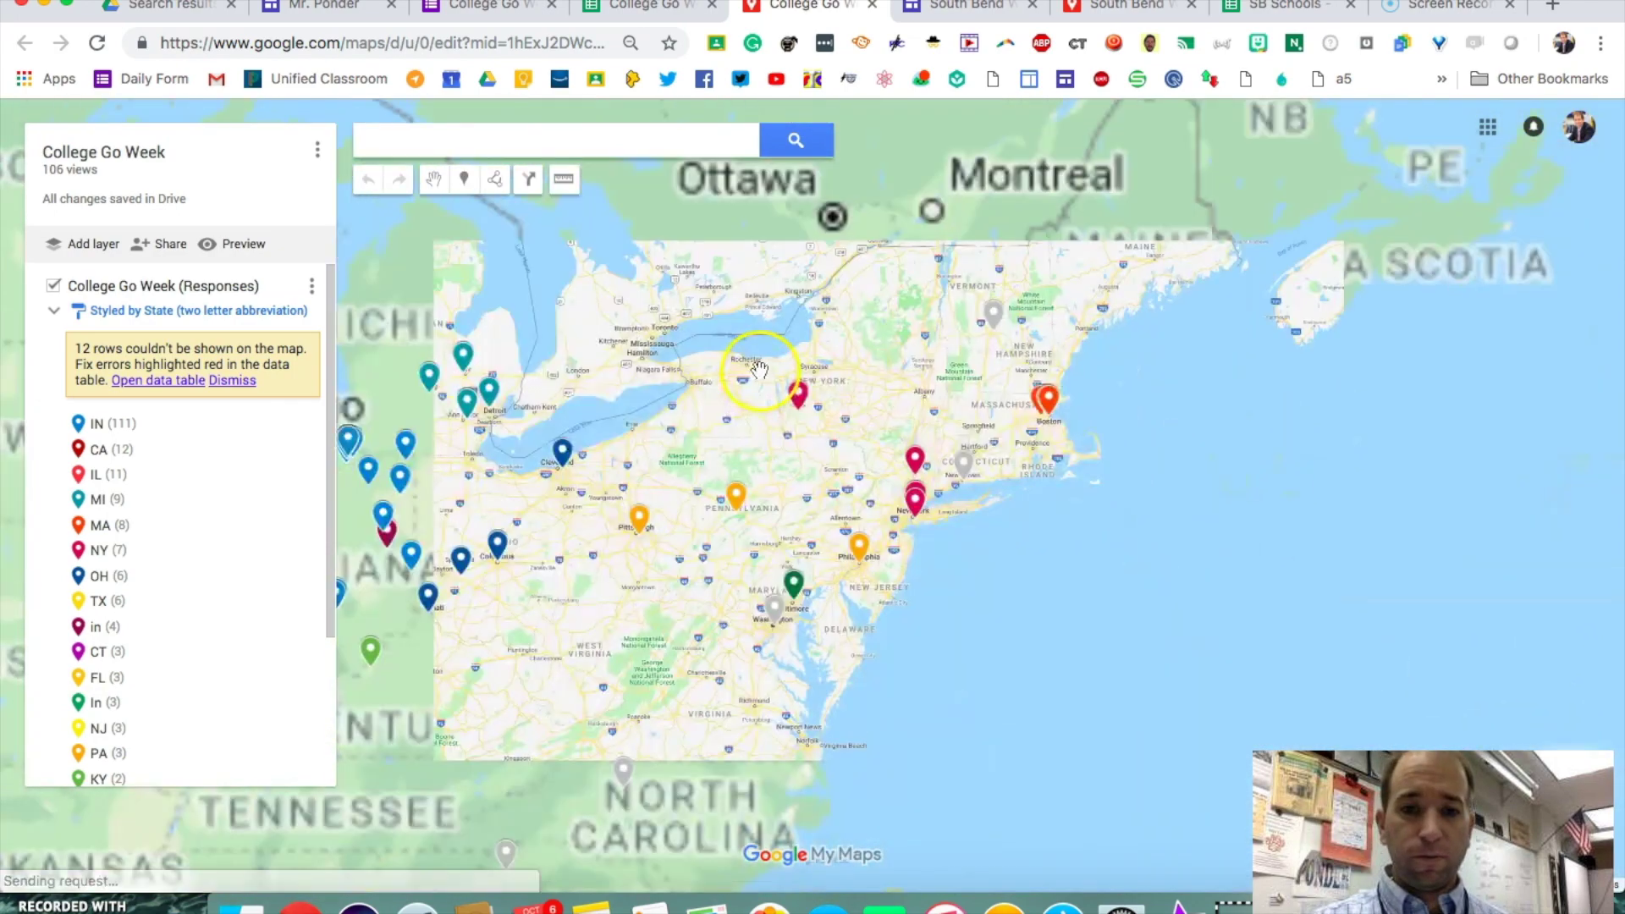
pyautogui.click(797, 394)
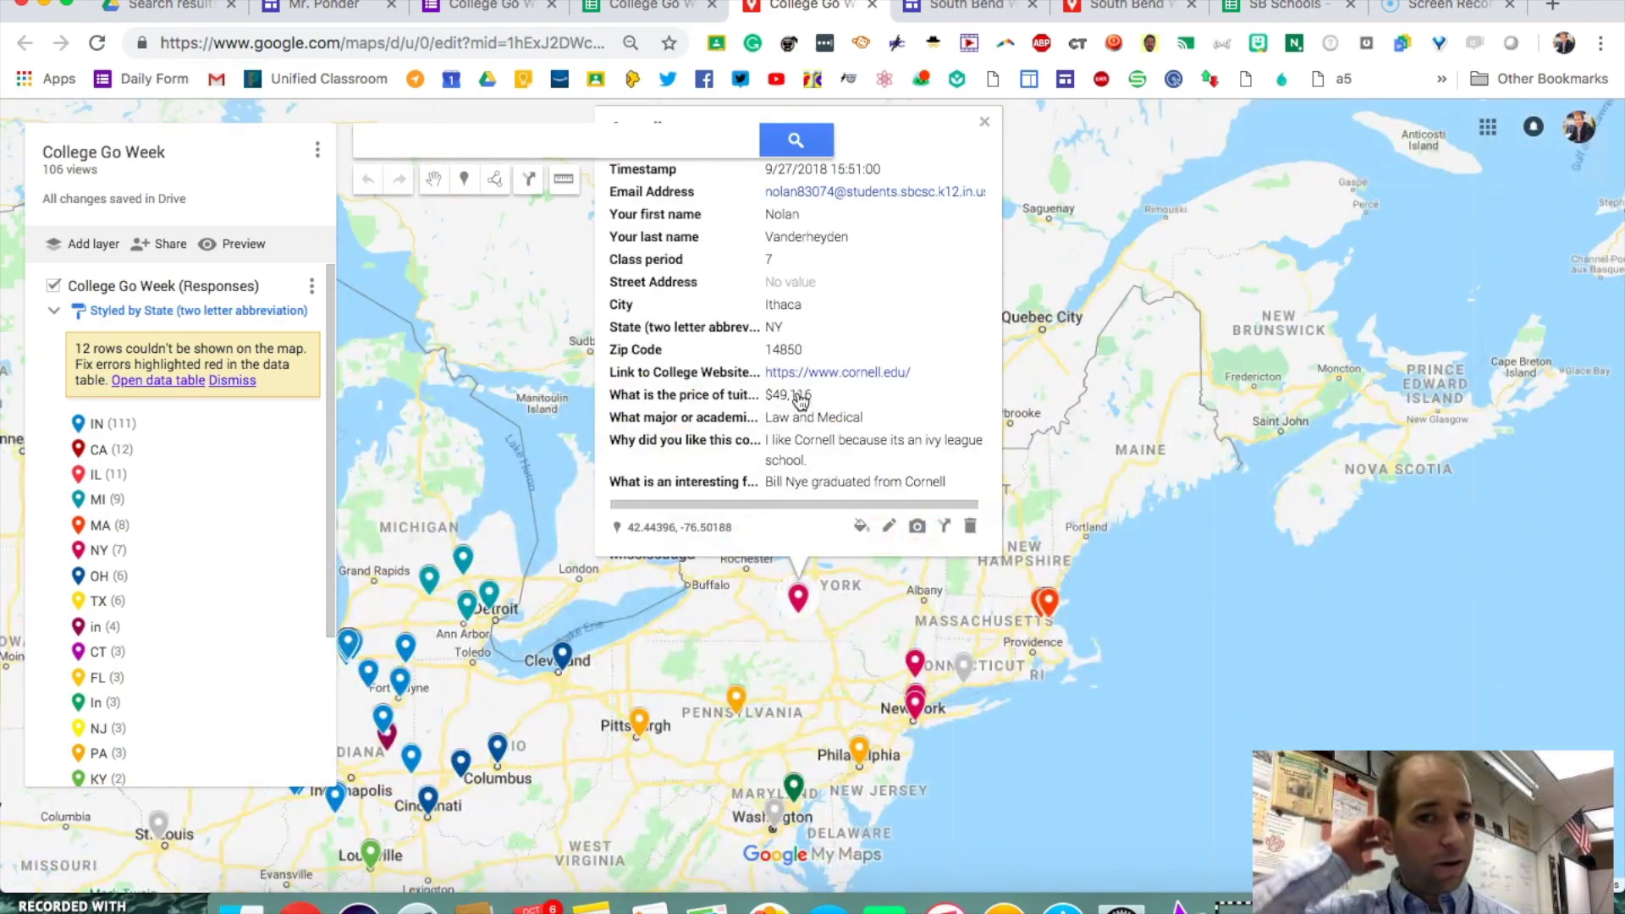
# Close the Cornell details and pan across the Great Lakes, Midwest and Ohio markers
pyautogui.click(984, 122)
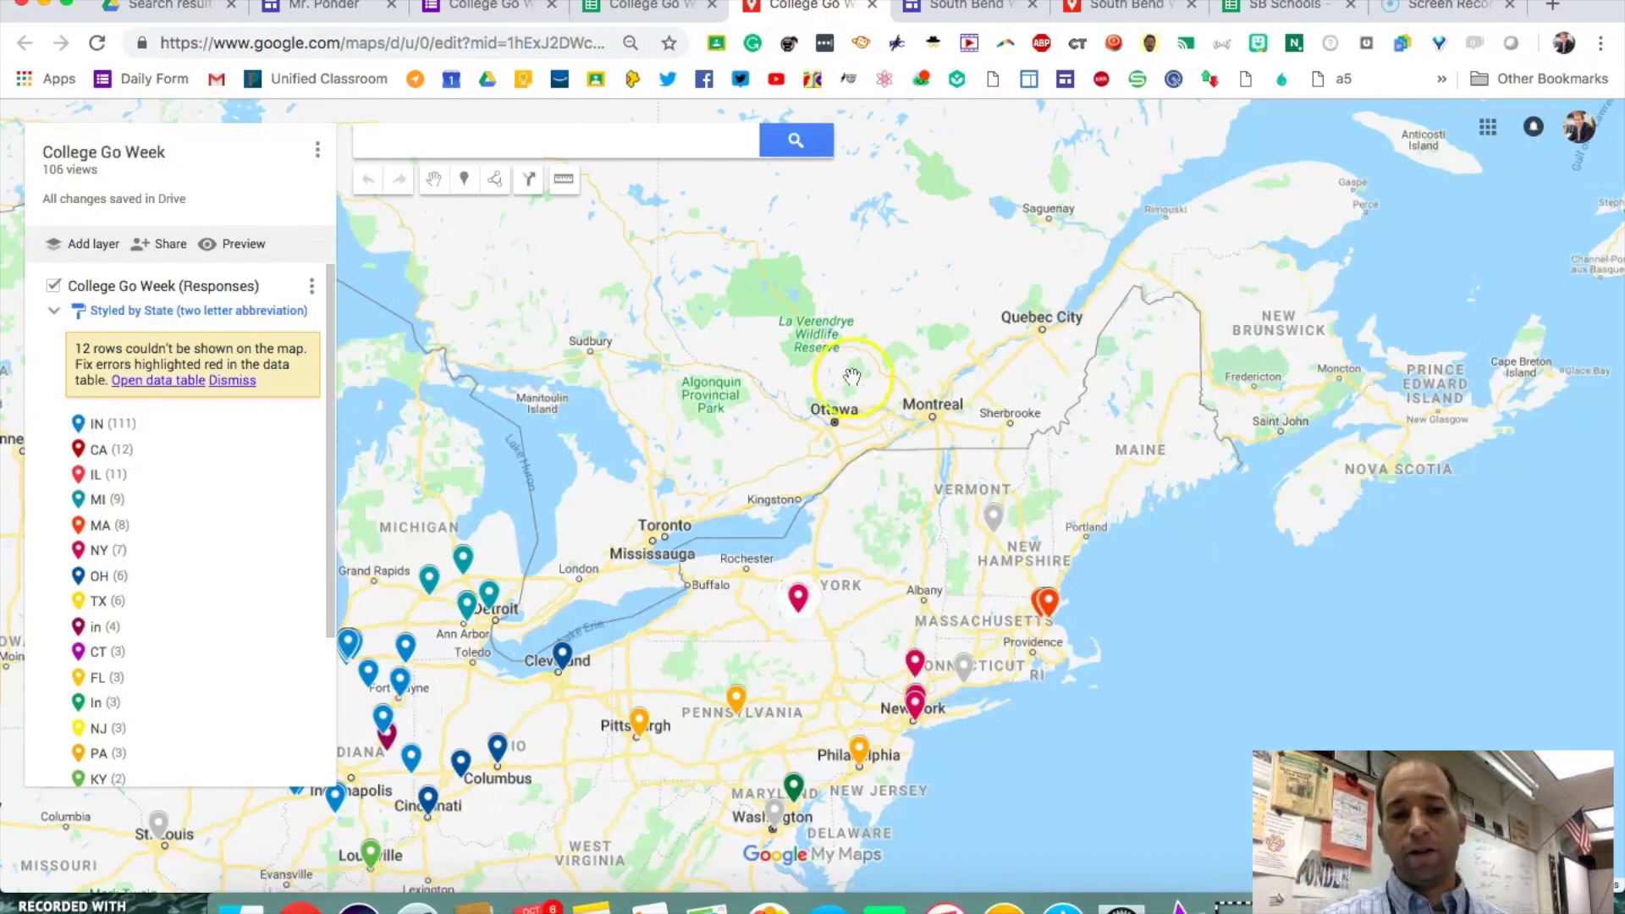
pyautogui.moveTo(728, 522); pyautogui.dragTo(1069, 455)
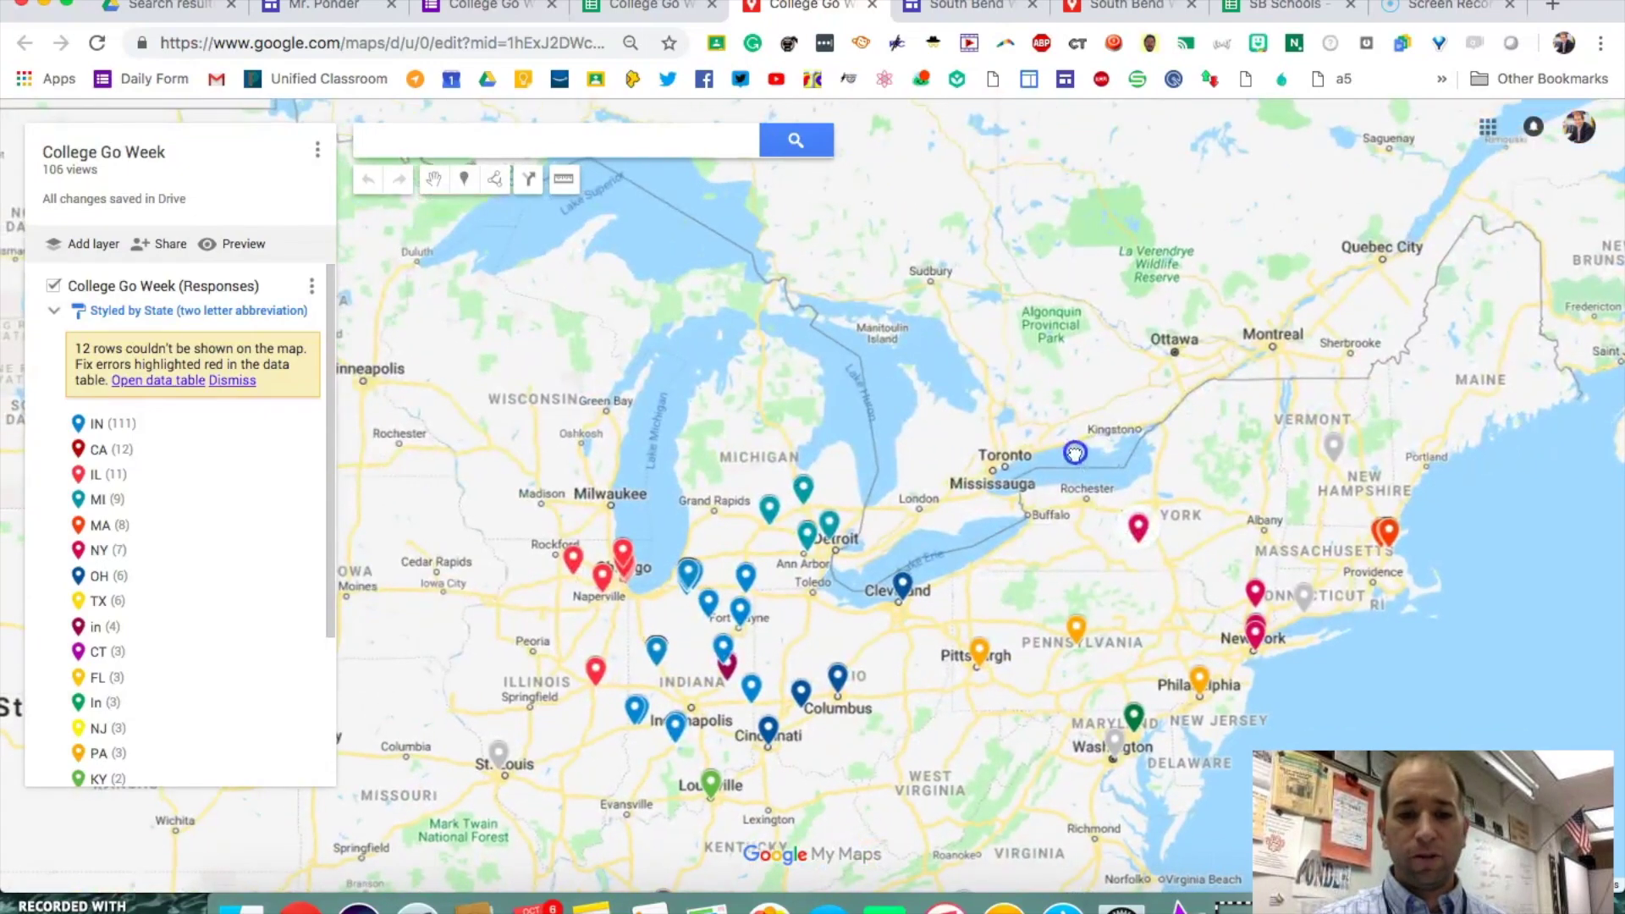
pyautogui.moveTo(989, 499); pyautogui.dragTo(1050, 496)
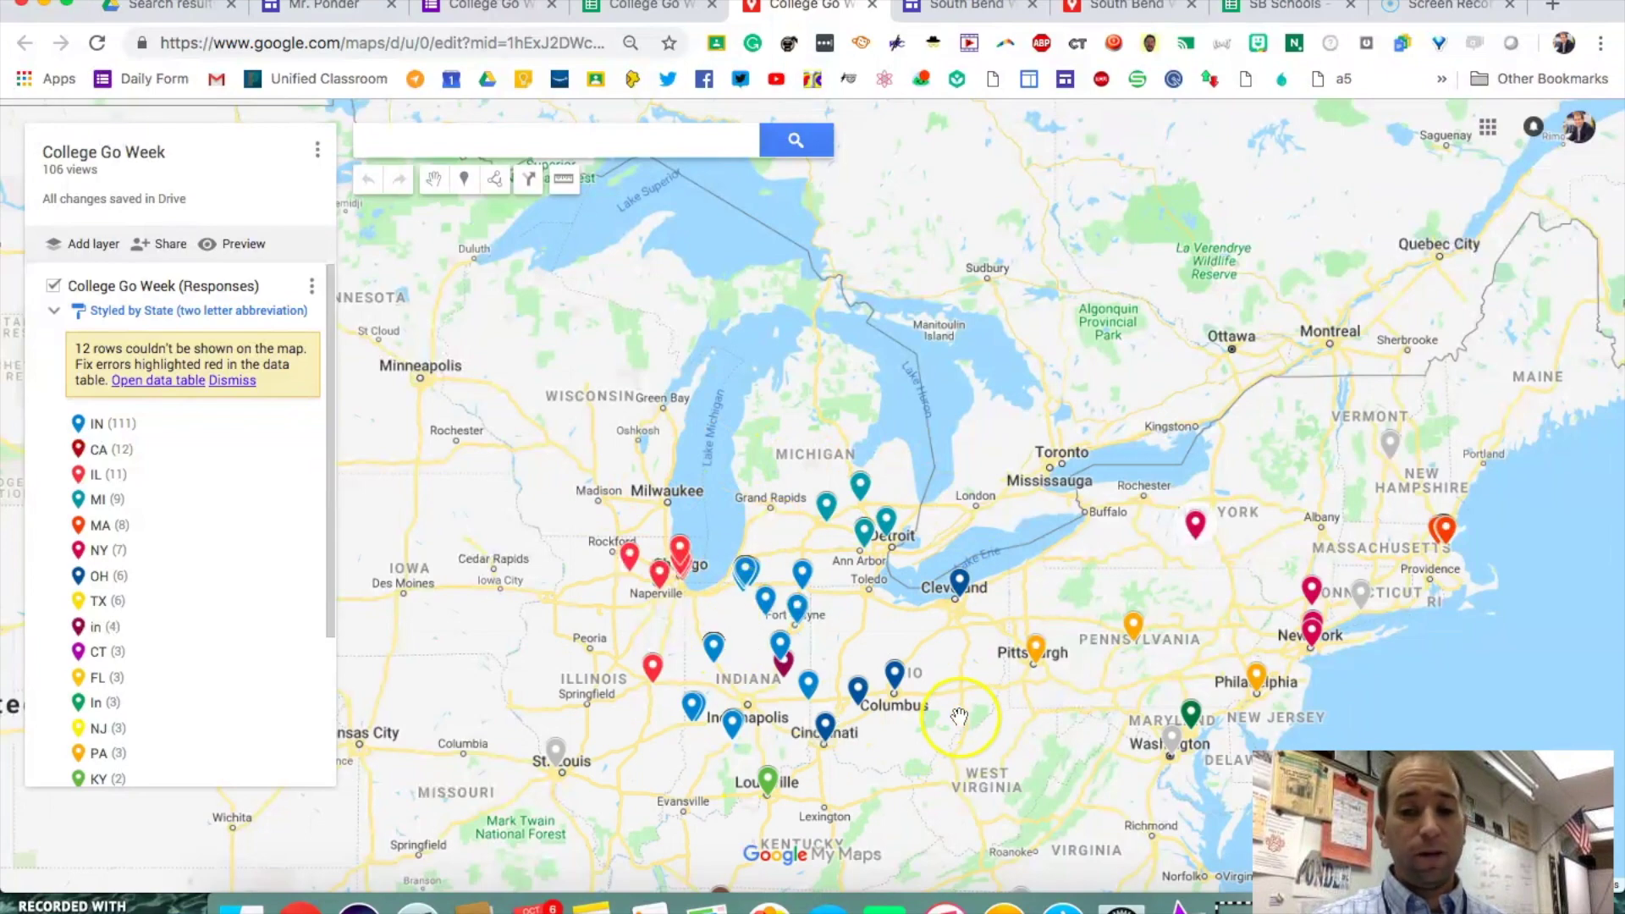
pyautogui.moveTo(983, 700); pyautogui.dragTo(1031, 656)
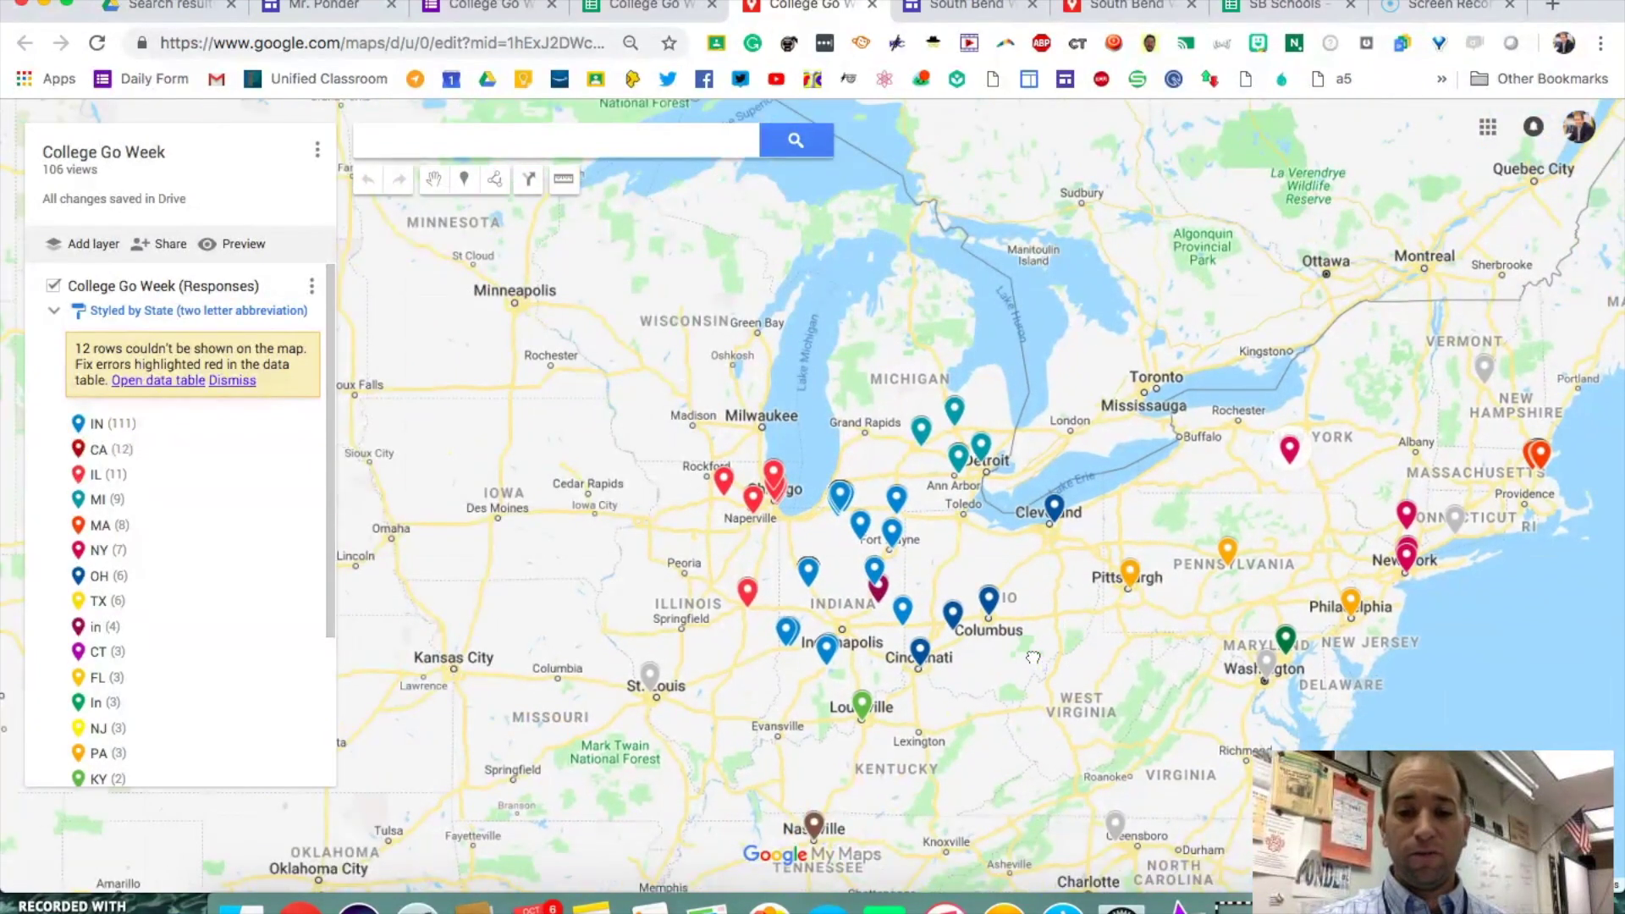
pyautogui.scroll(3, 1032, 656)
pyautogui.scroll(-3, 1033, 657)
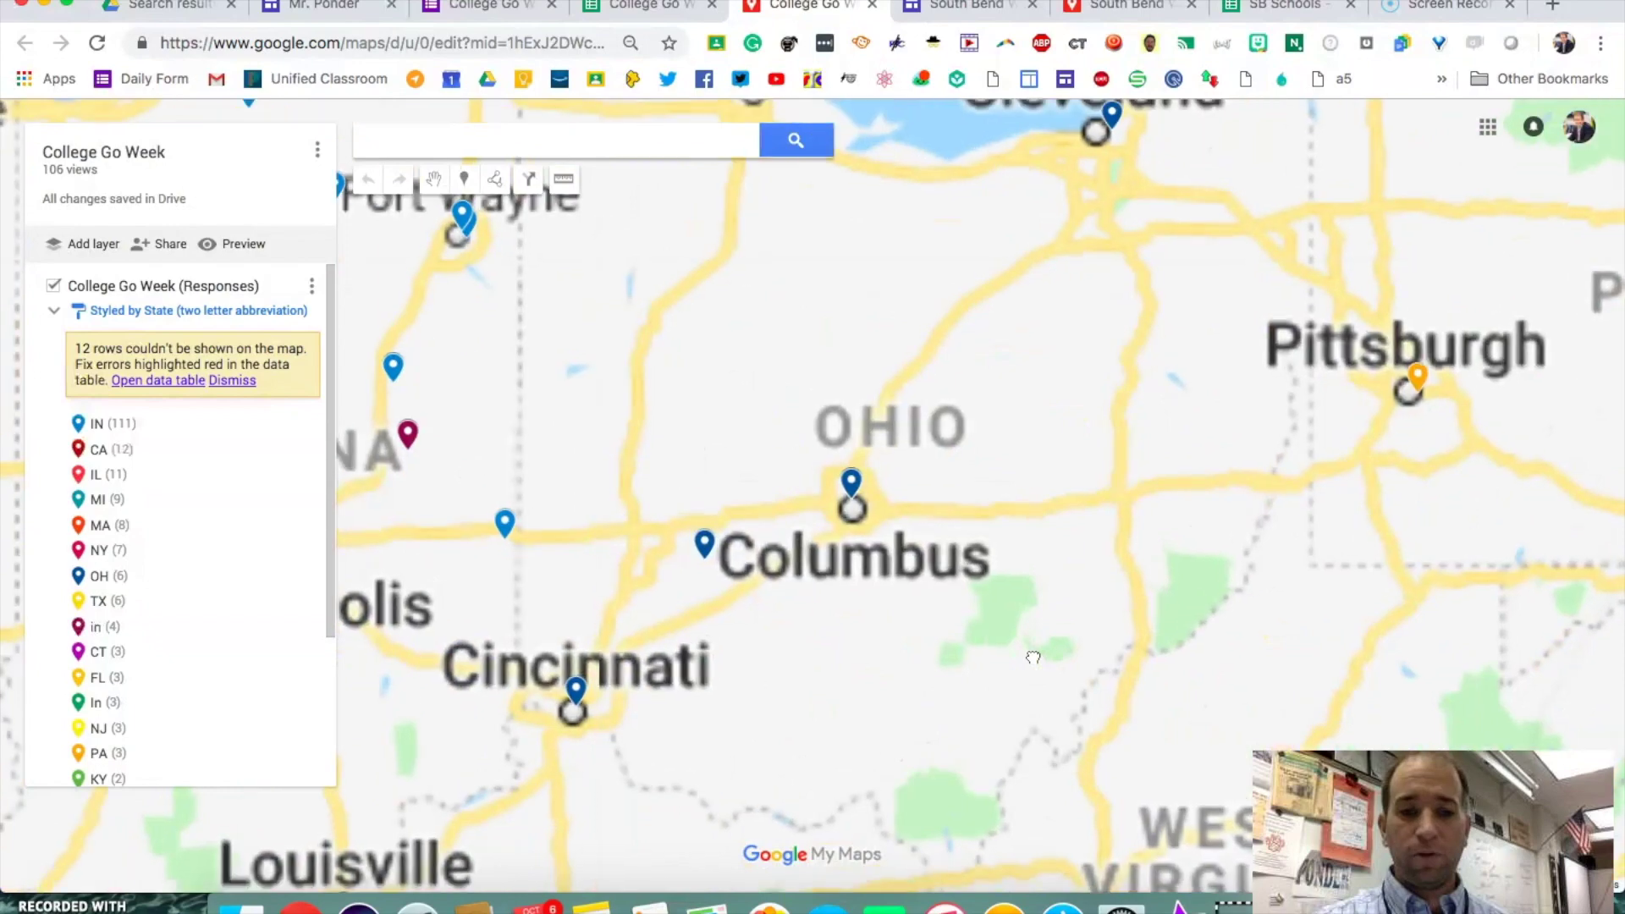
pyautogui.scroll(-6, 1033, 658)
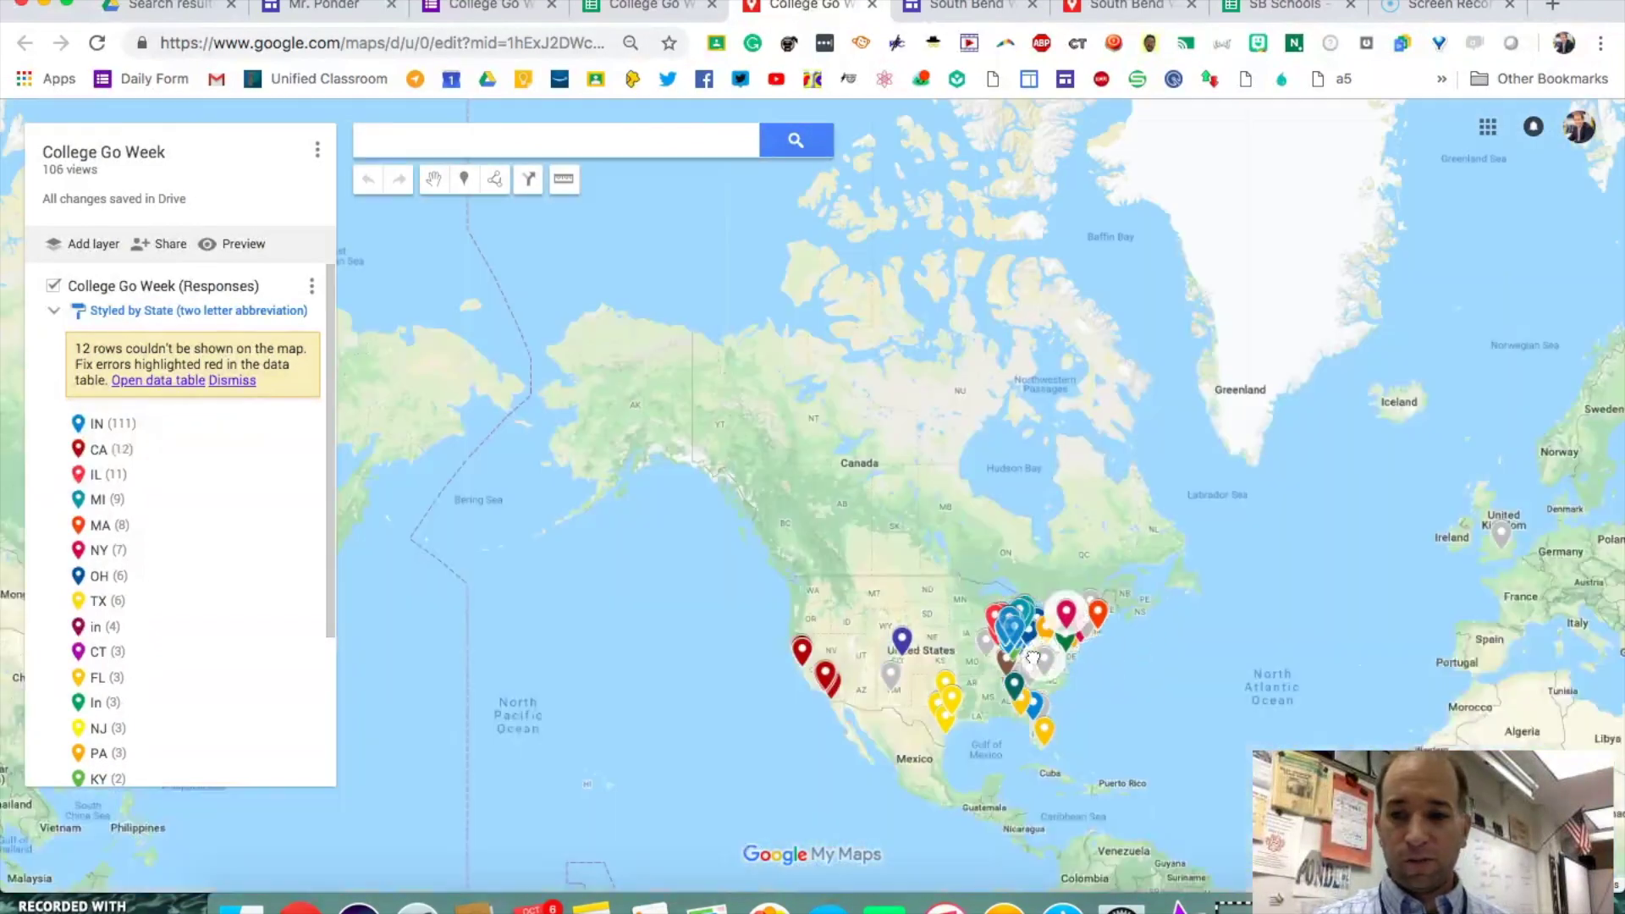
pyautogui.scroll(1, 1033, 658)
# Zoom out to the continent view and switch the map to Preview mode
pyautogui.click(1115, 656)
pyautogui.scroll(-2, 1116, 657)
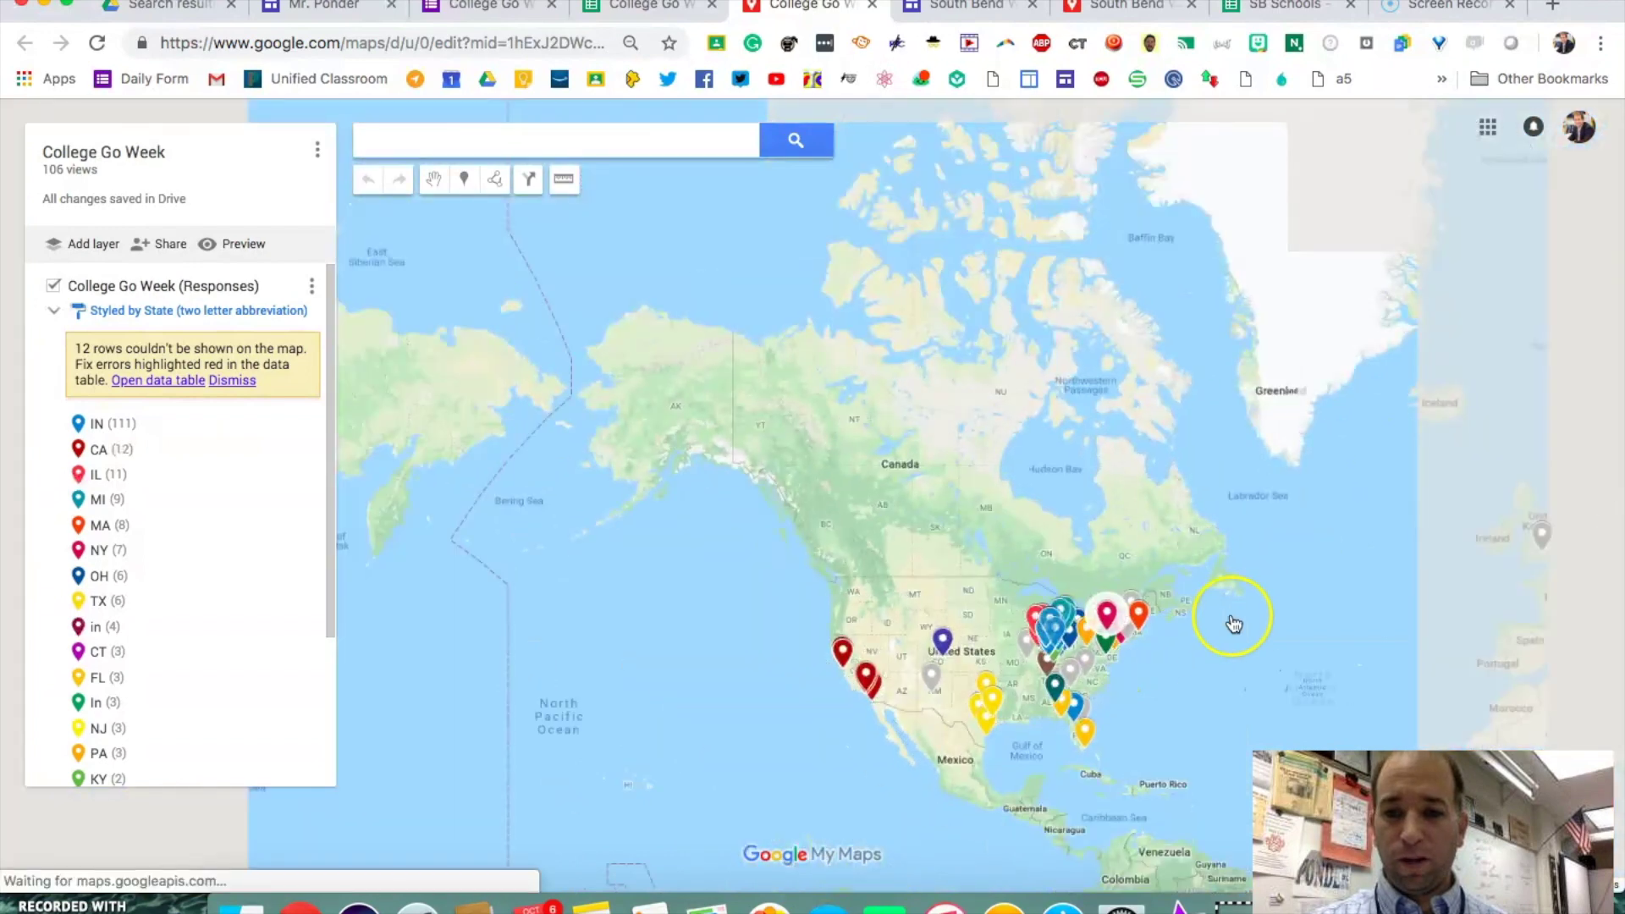
pyautogui.click(1542, 545)
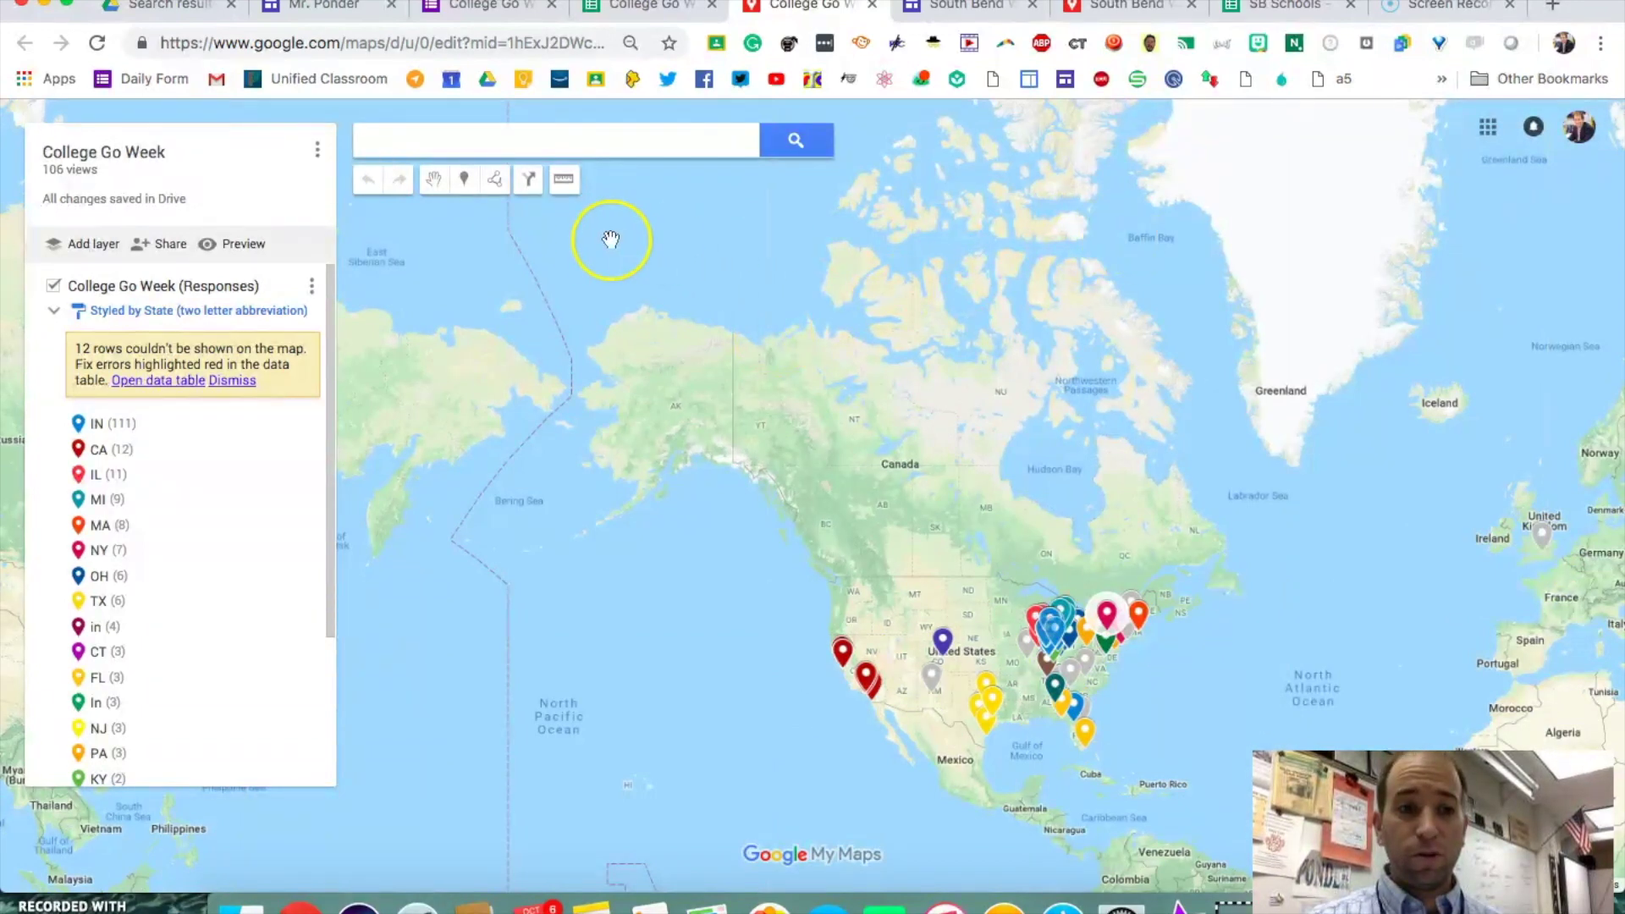
pyautogui.click(234, 254)
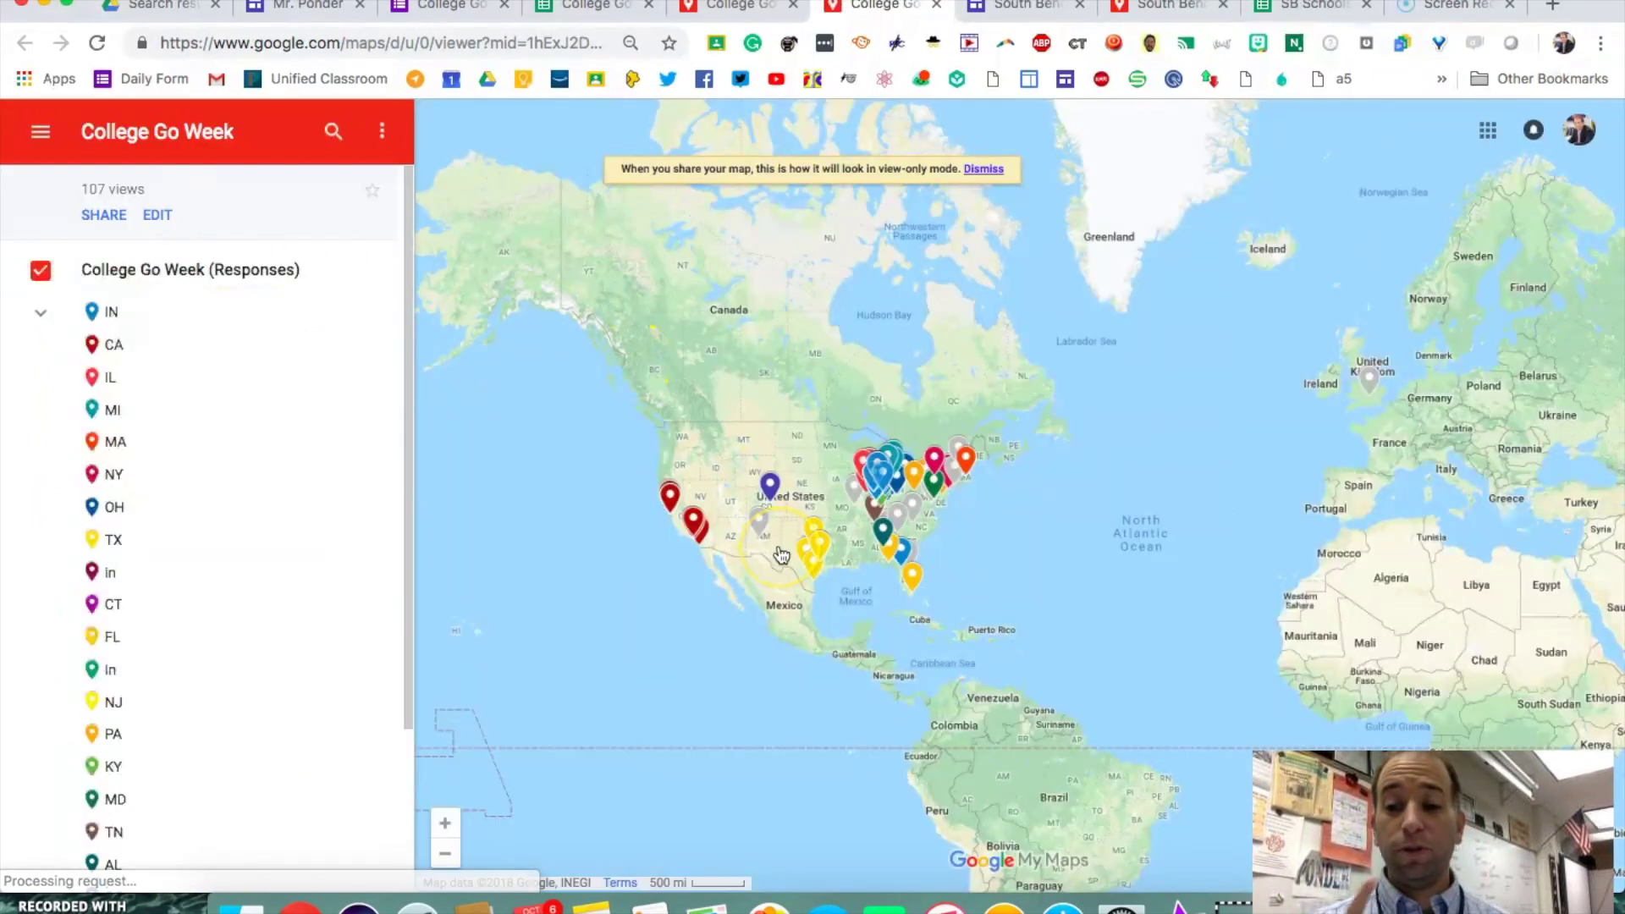
# Return from the map preview to the Mr. Ponder site tab
pyautogui.press('super+2')
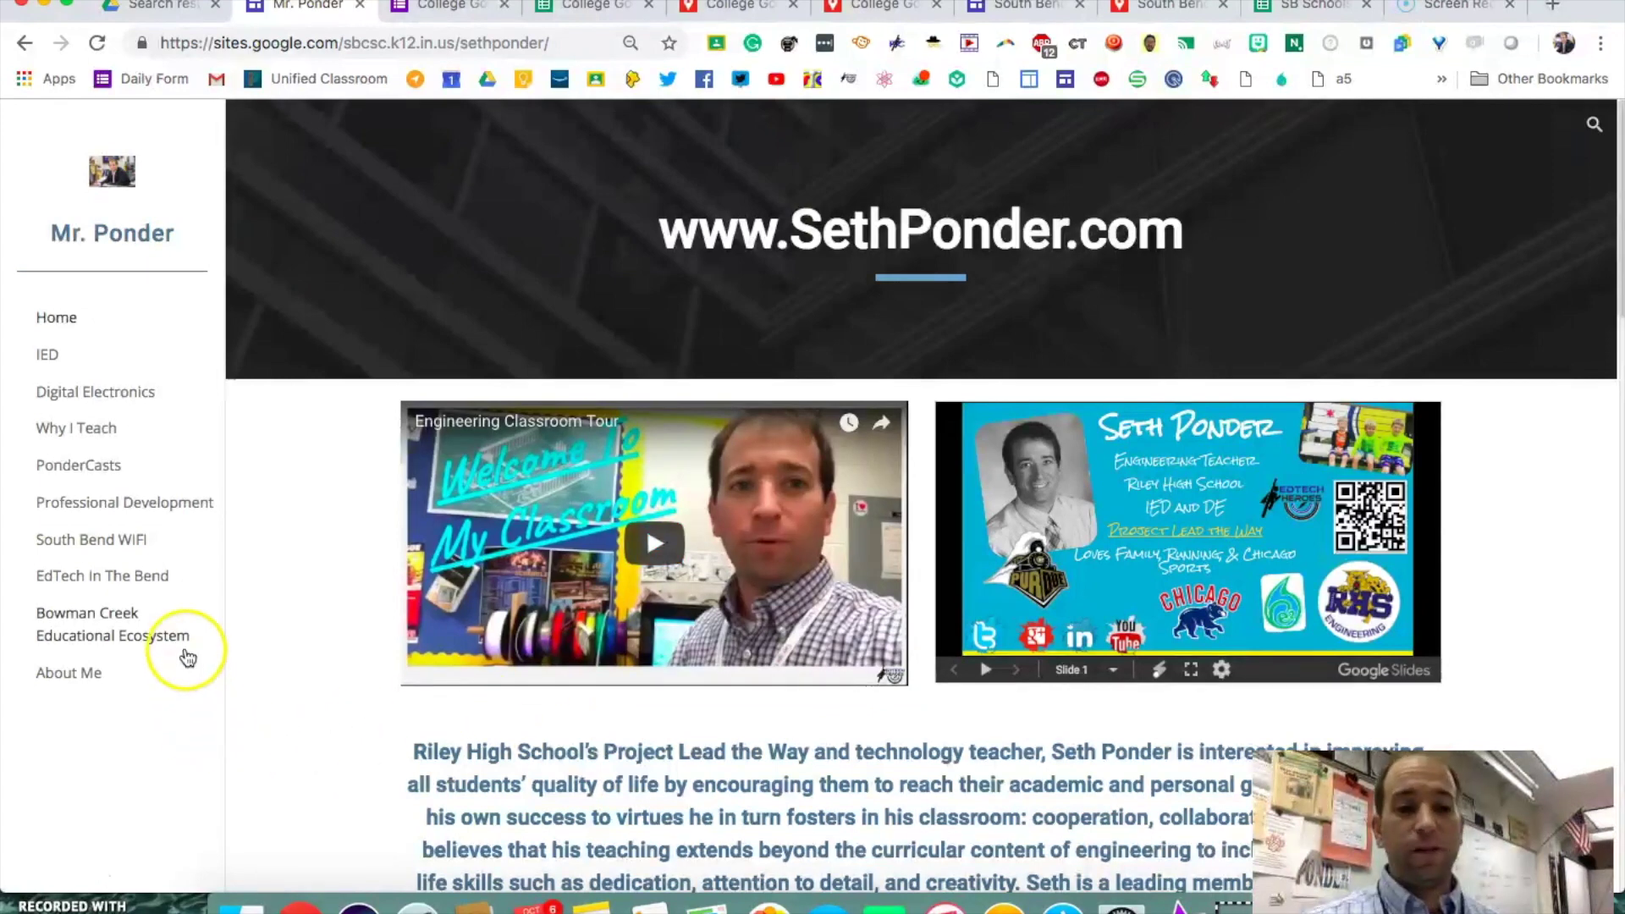
# Open the South Bend WiFi page, review its embedded map and form, then go to the map editor
pyautogui.click(98, 542)
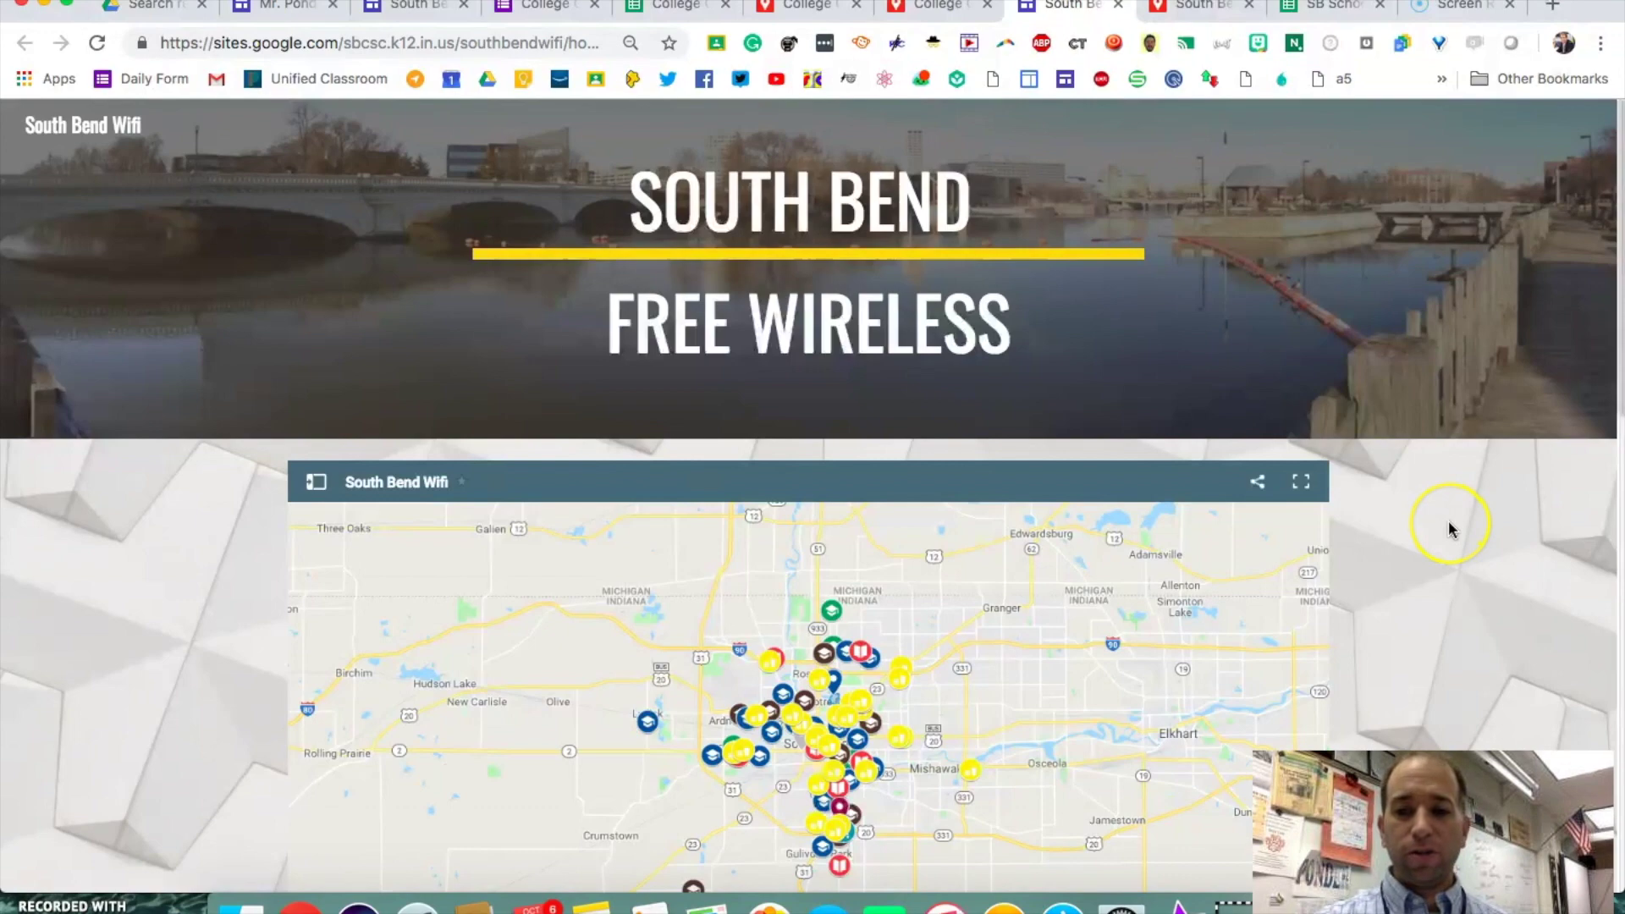
pyautogui.scroll(-5, 1449, 529)
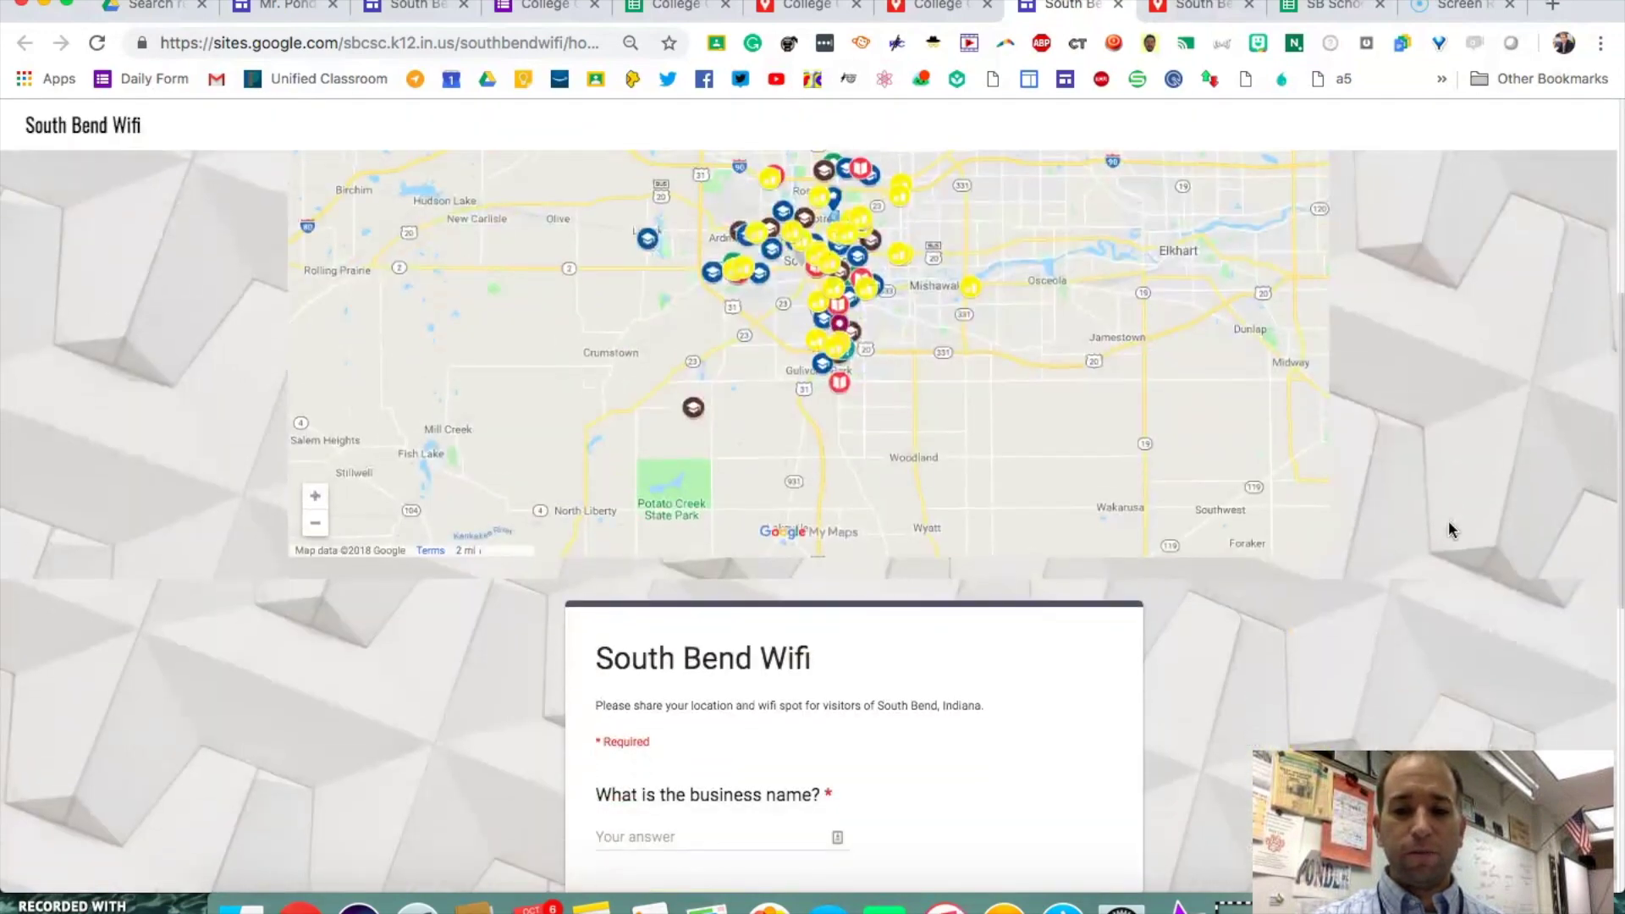
pyautogui.scroll(-4, 1448, 519)
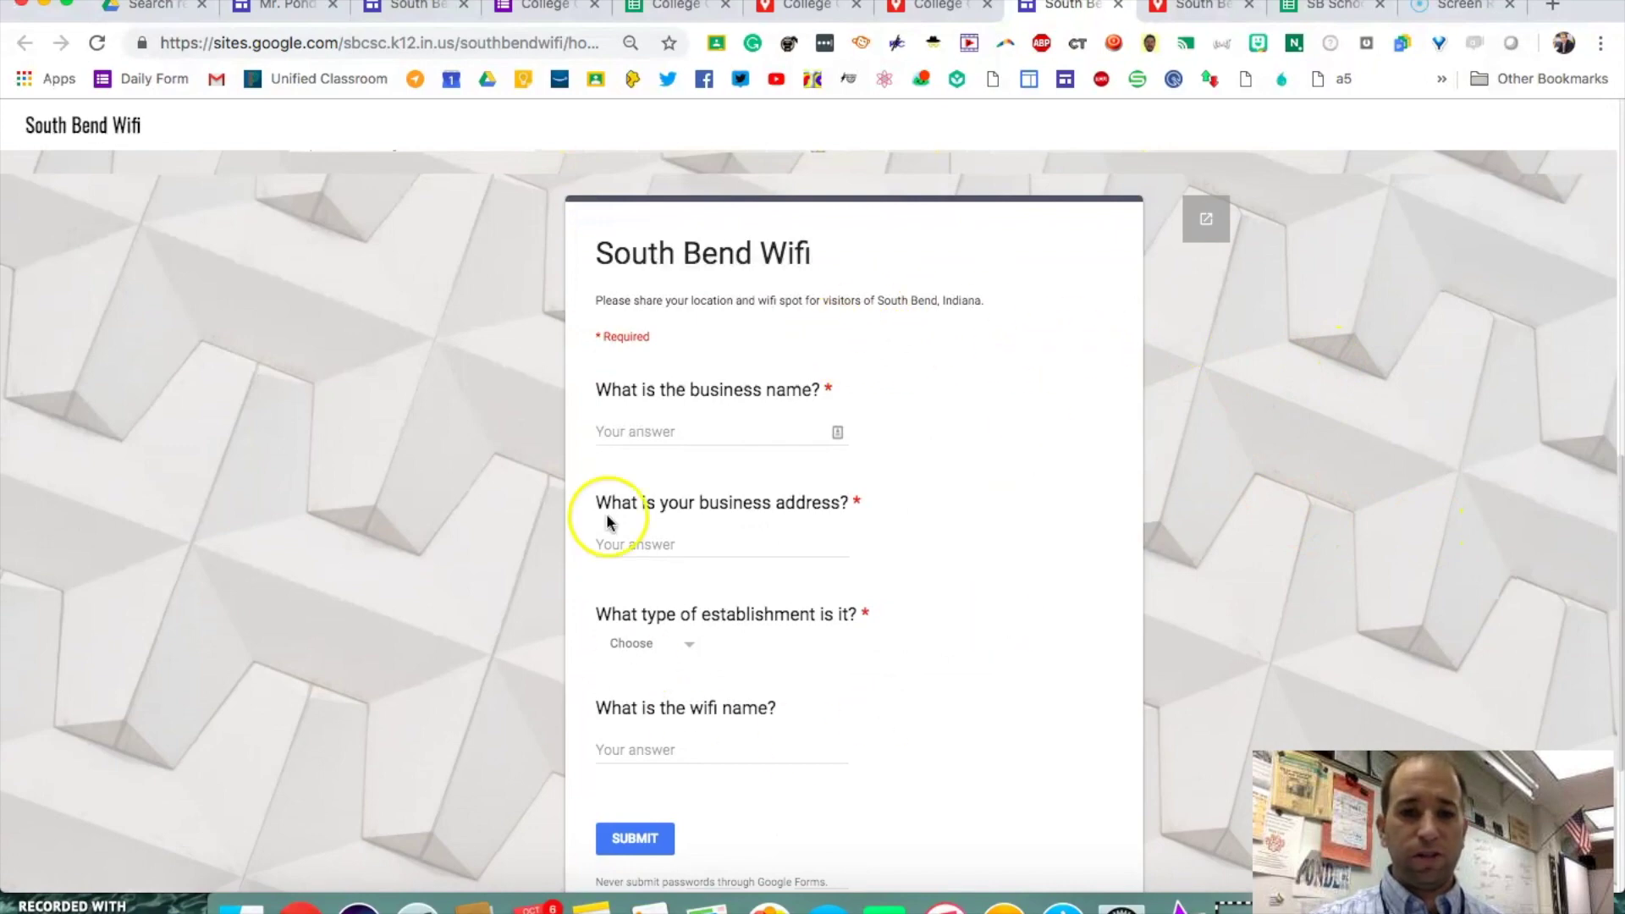
pyautogui.scroll(6, 871, 573)
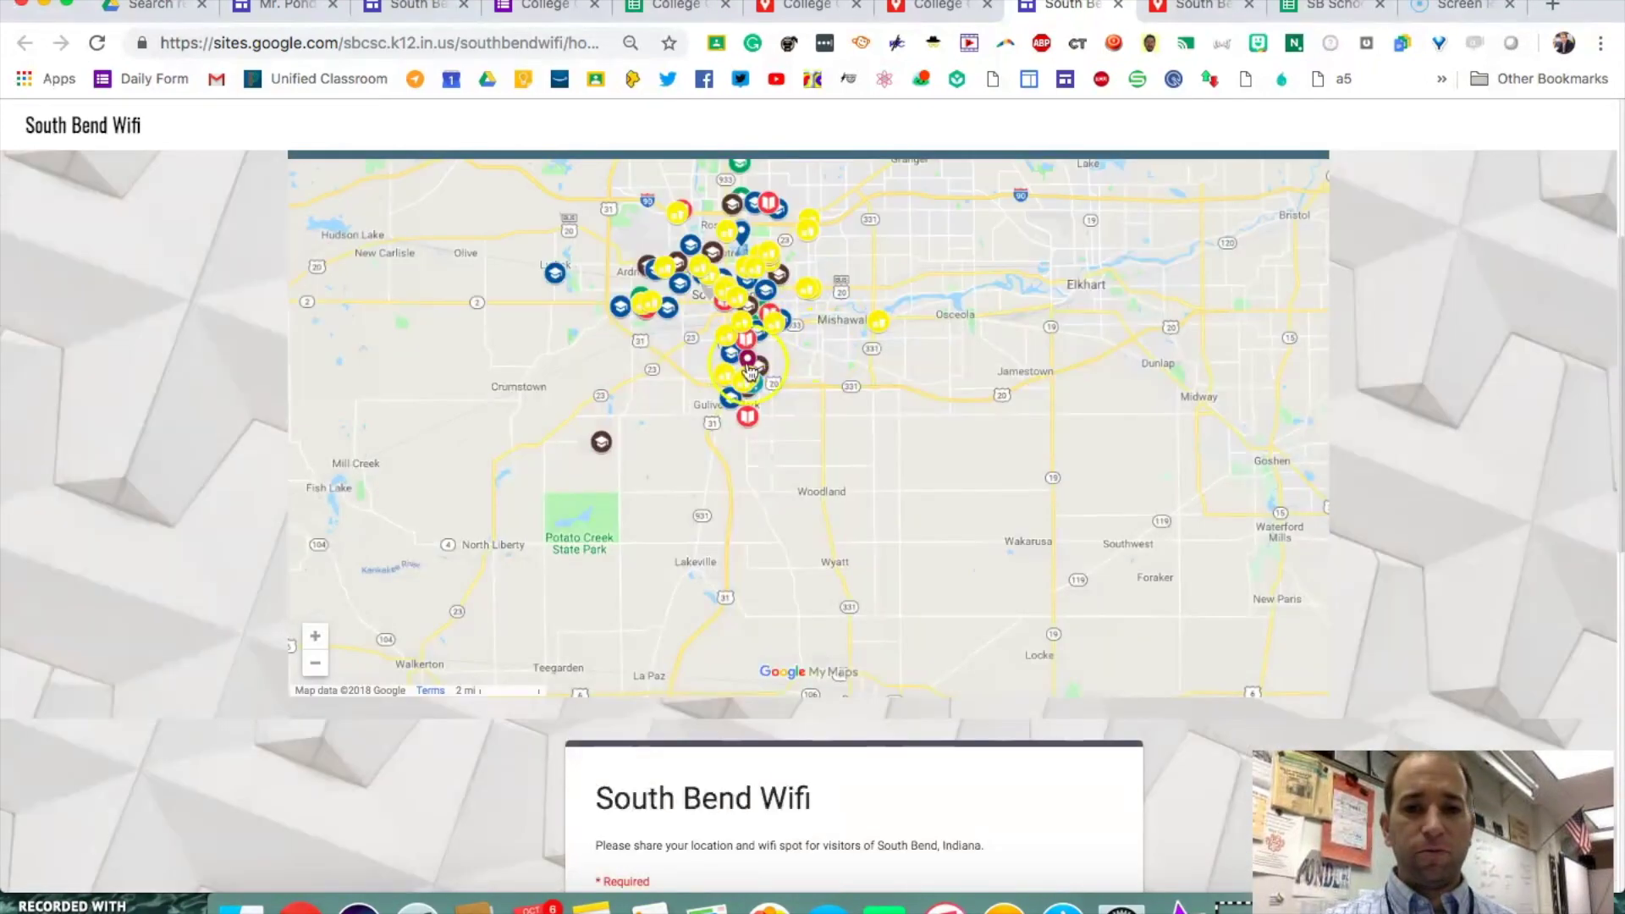
pyautogui.click(1210, 9)
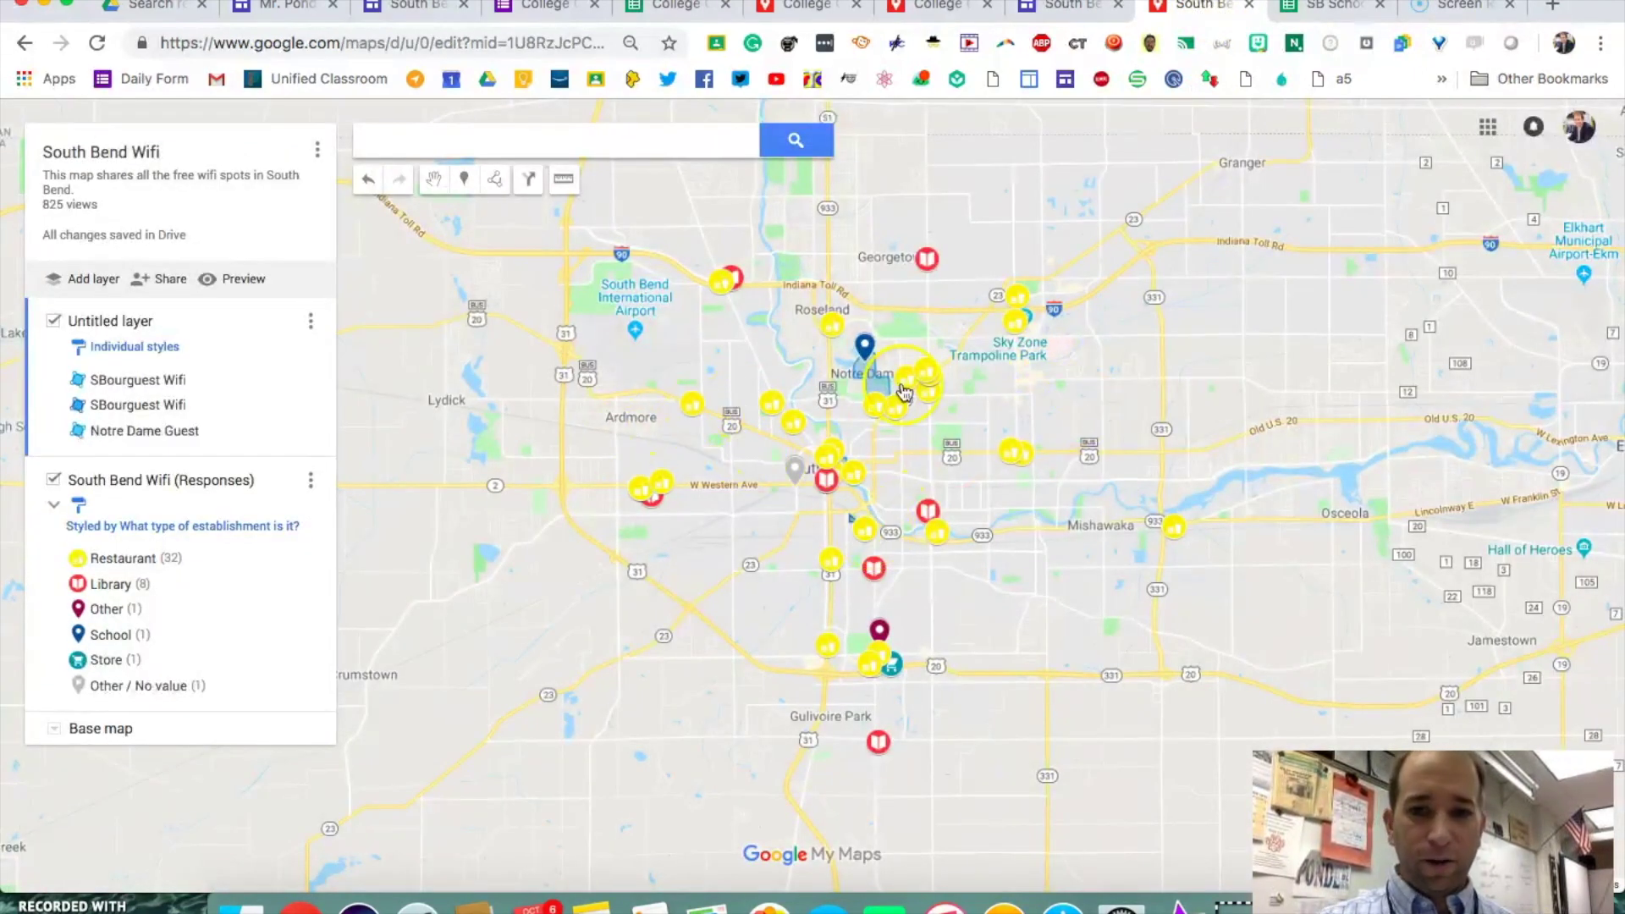
pyautogui.scroll(-3, 854, 382)
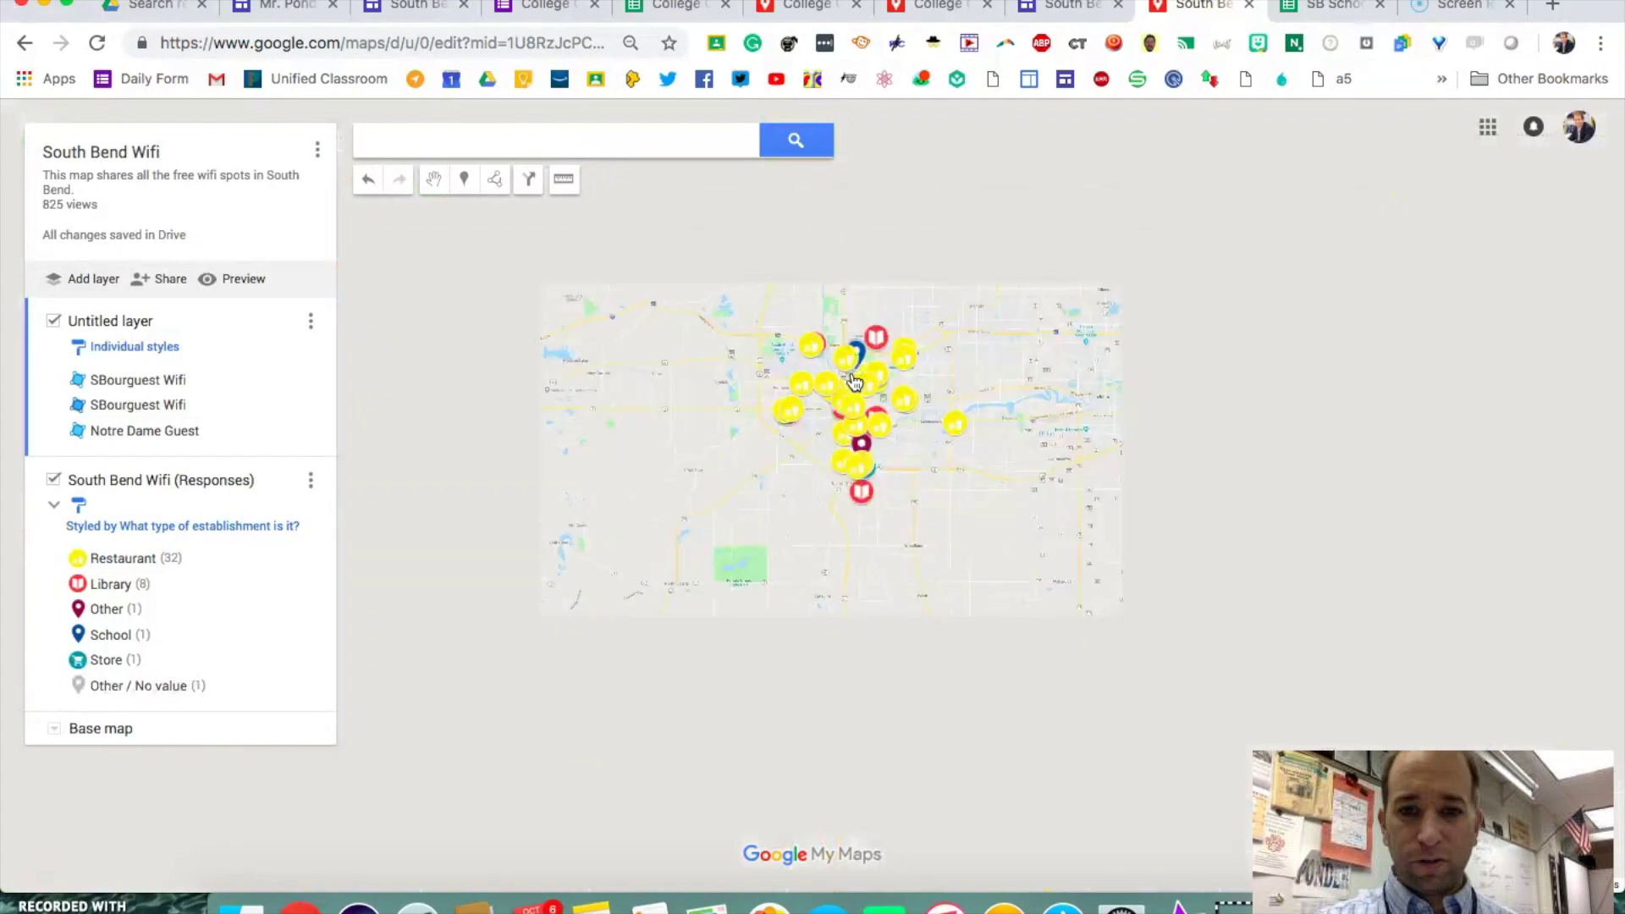
pyautogui.scroll(3, 854, 382)
pyautogui.click(934, 402)
pyautogui.click(829, 573)
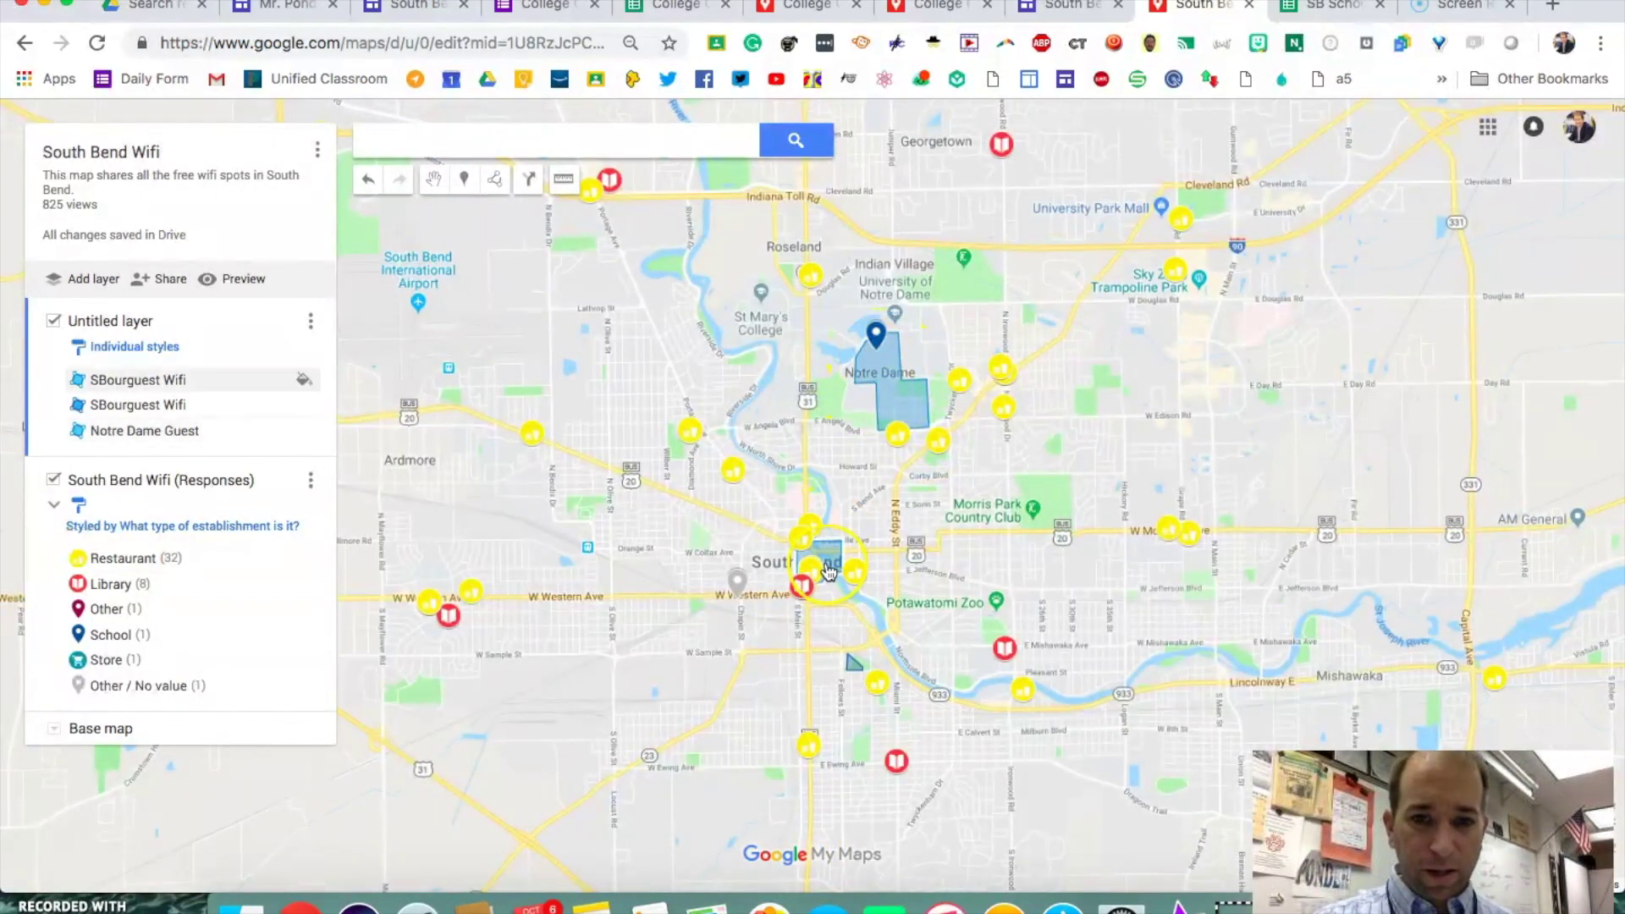
pyautogui.scroll(3, 829, 573)
pyautogui.click(815, 673)
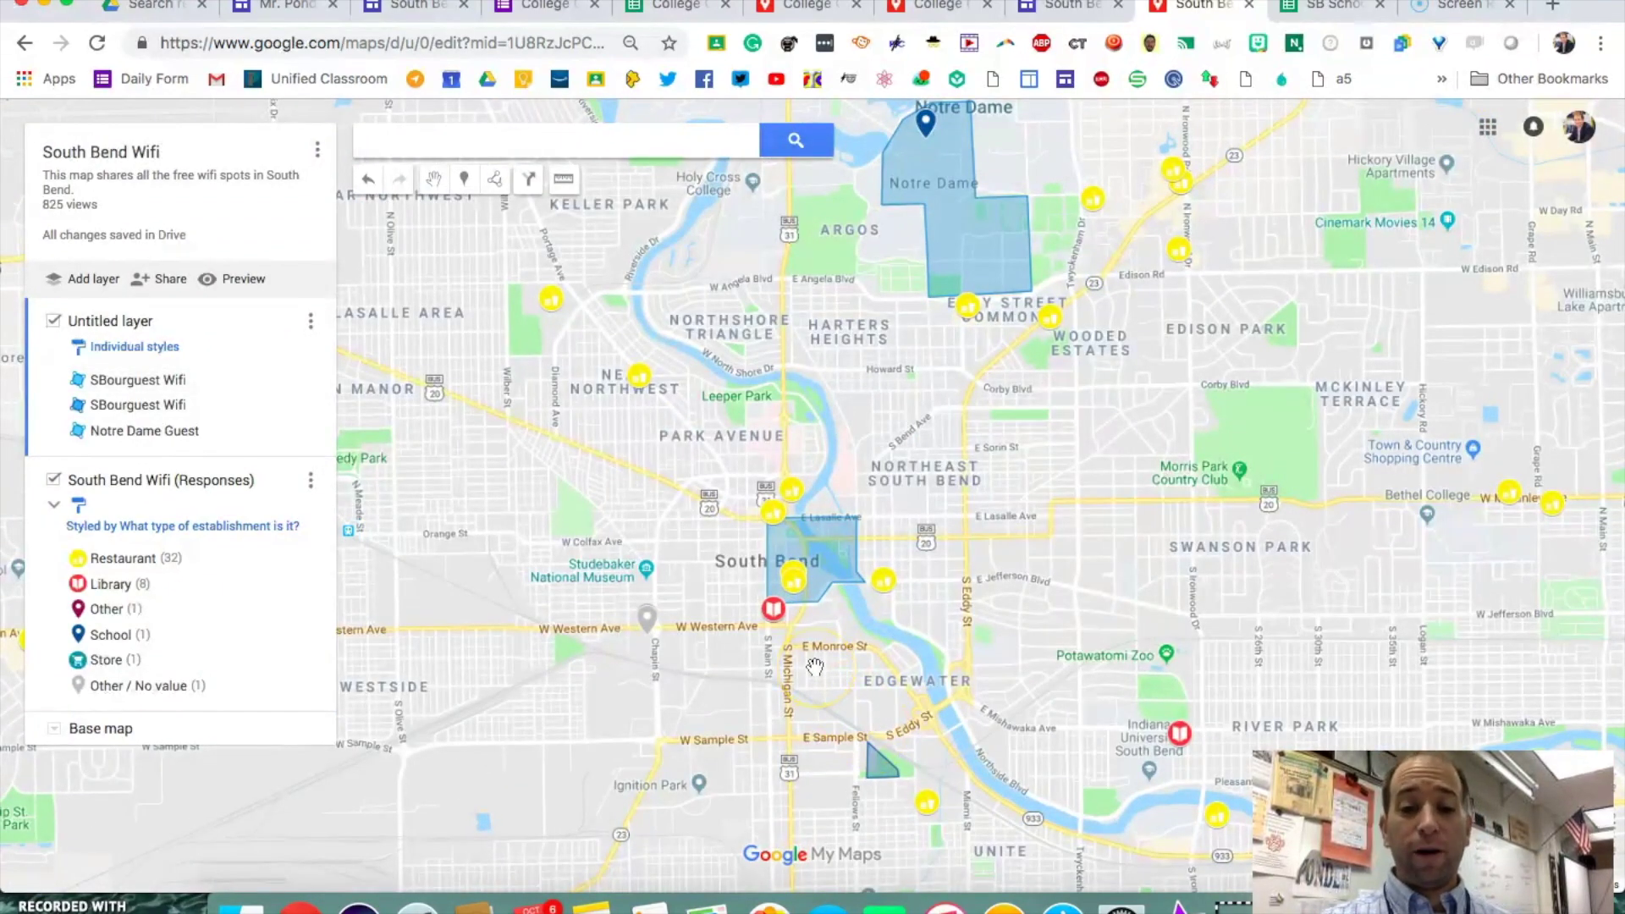
pyautogui.click(953, 202)
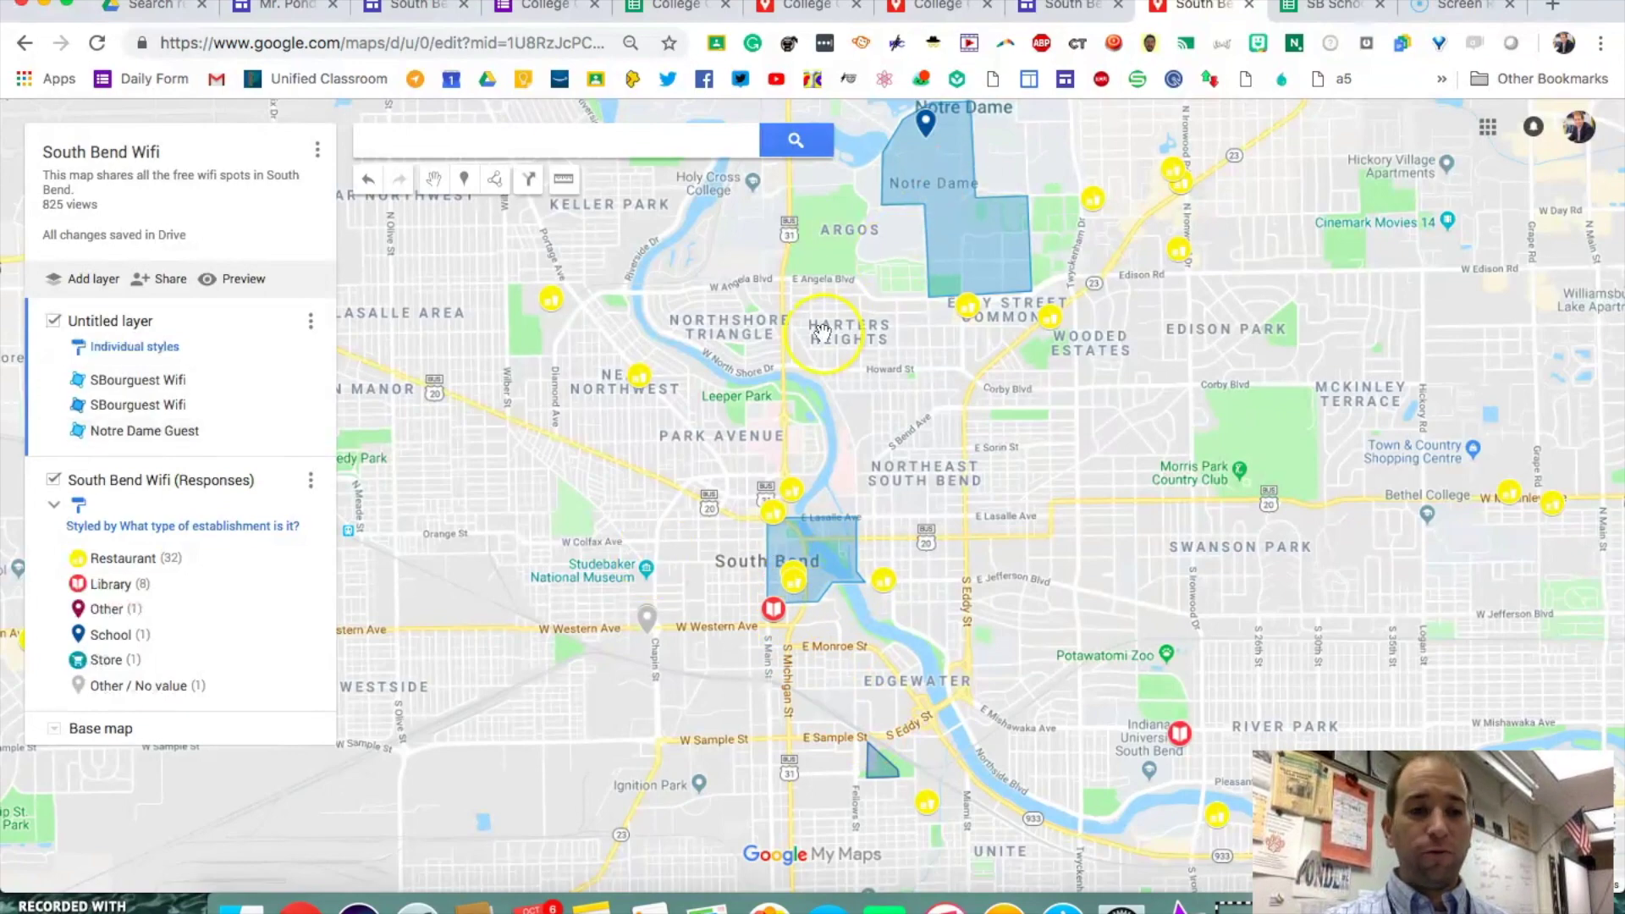
pyautogui.click(722, 395)
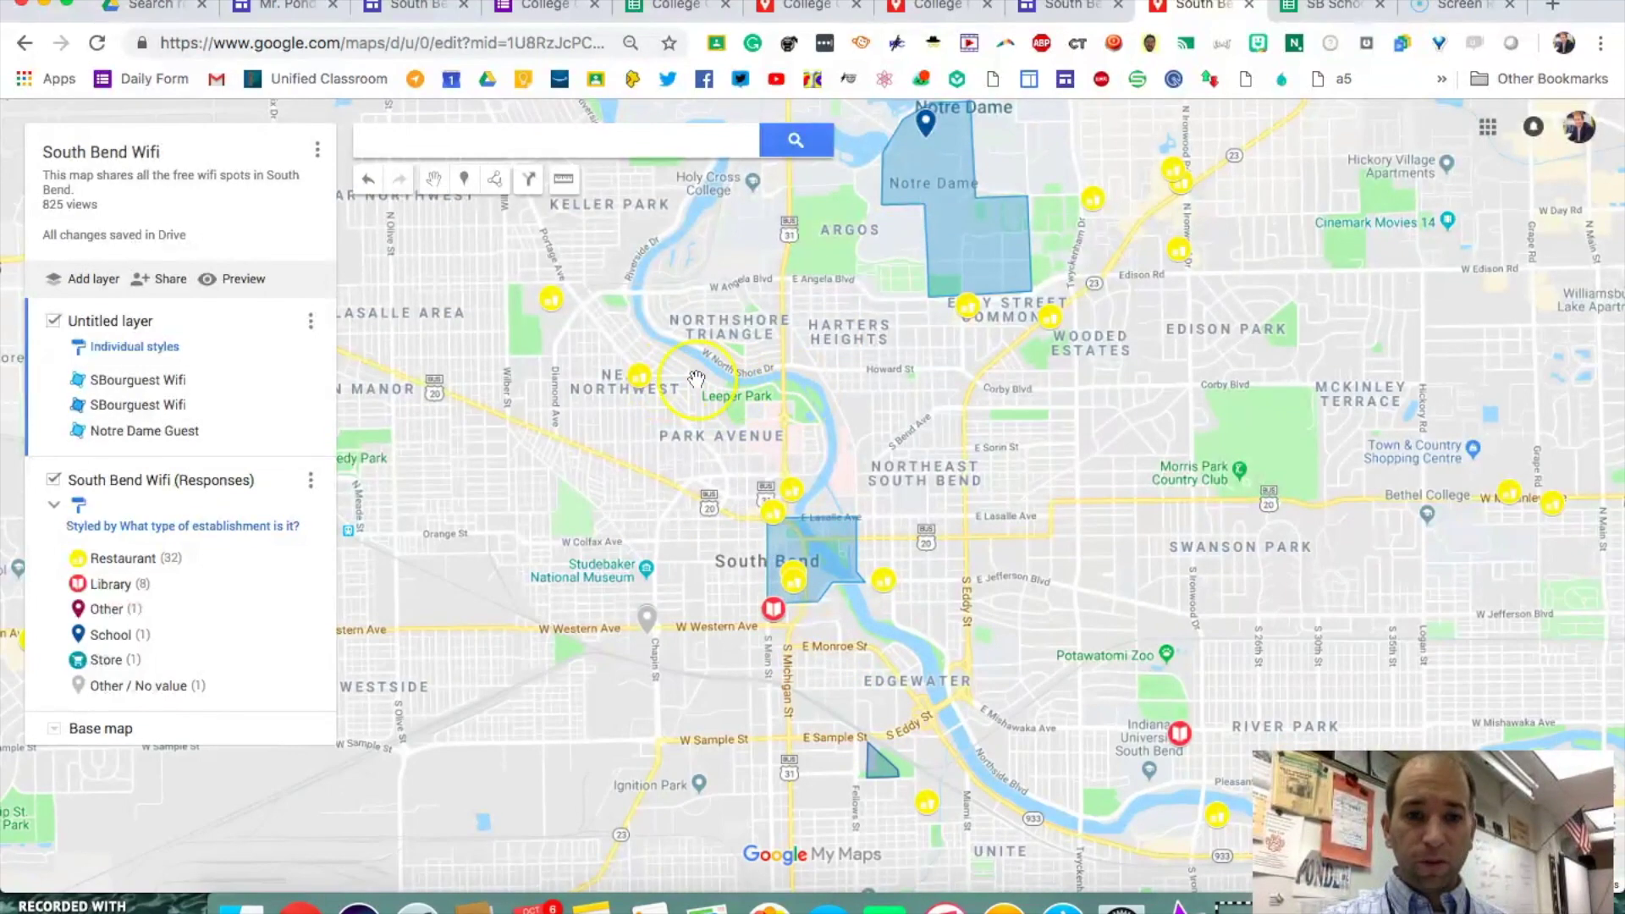
# Review the SJCPL Main Library, General Deli & Cafe and South Bend Chocolate Cafe details
pyautogui.click(773, 609)
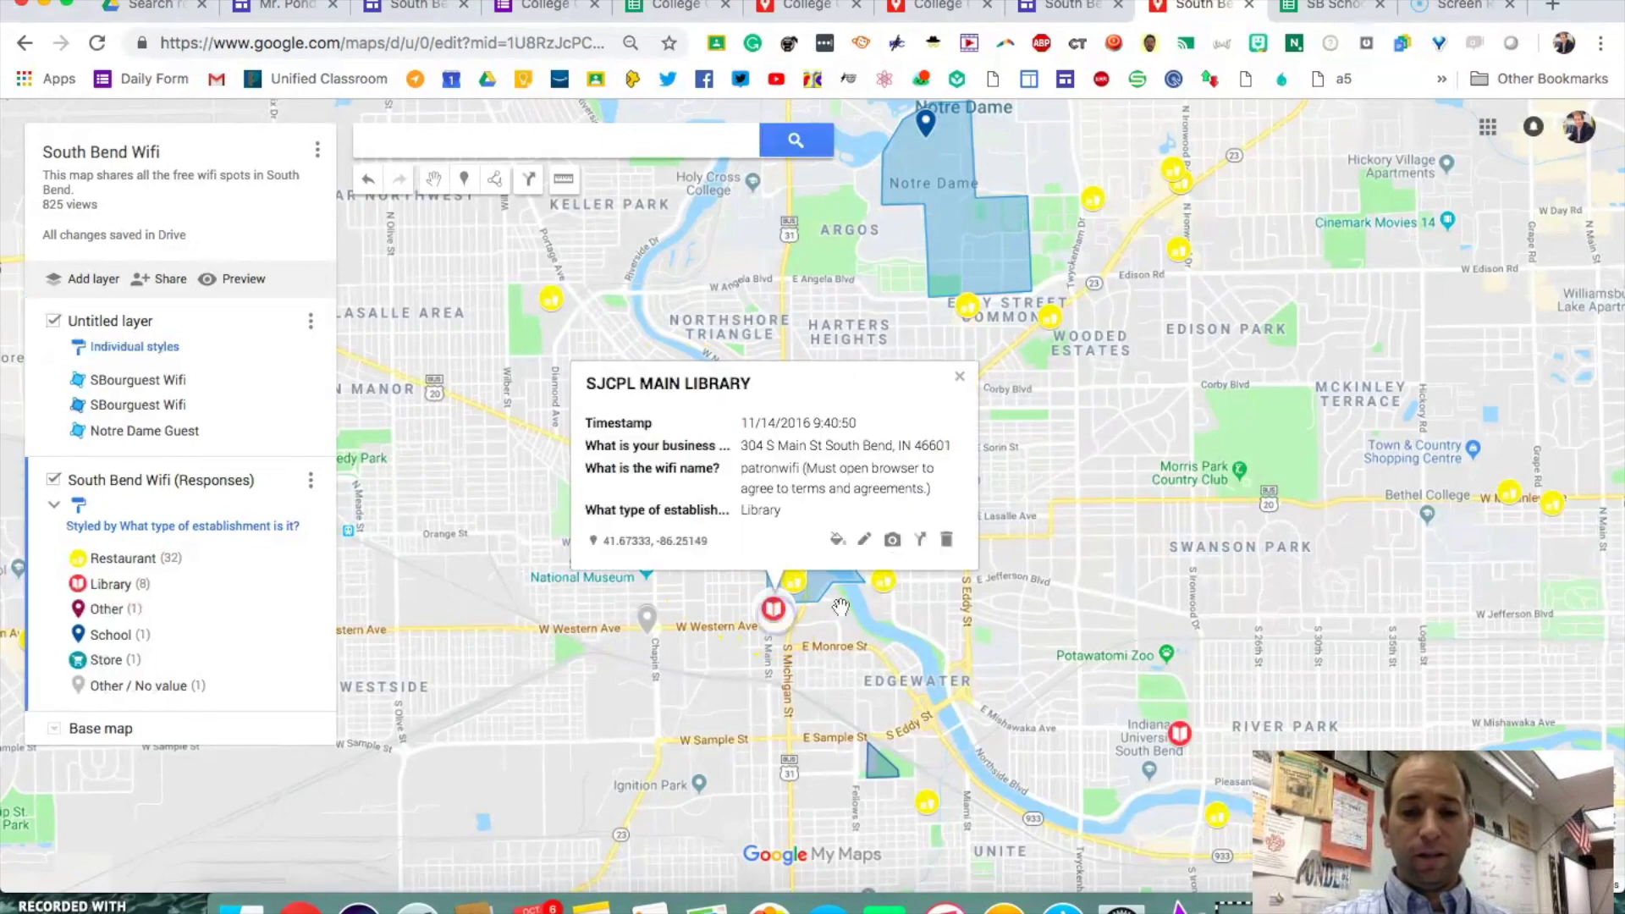
pyautogui.click(884, 587)
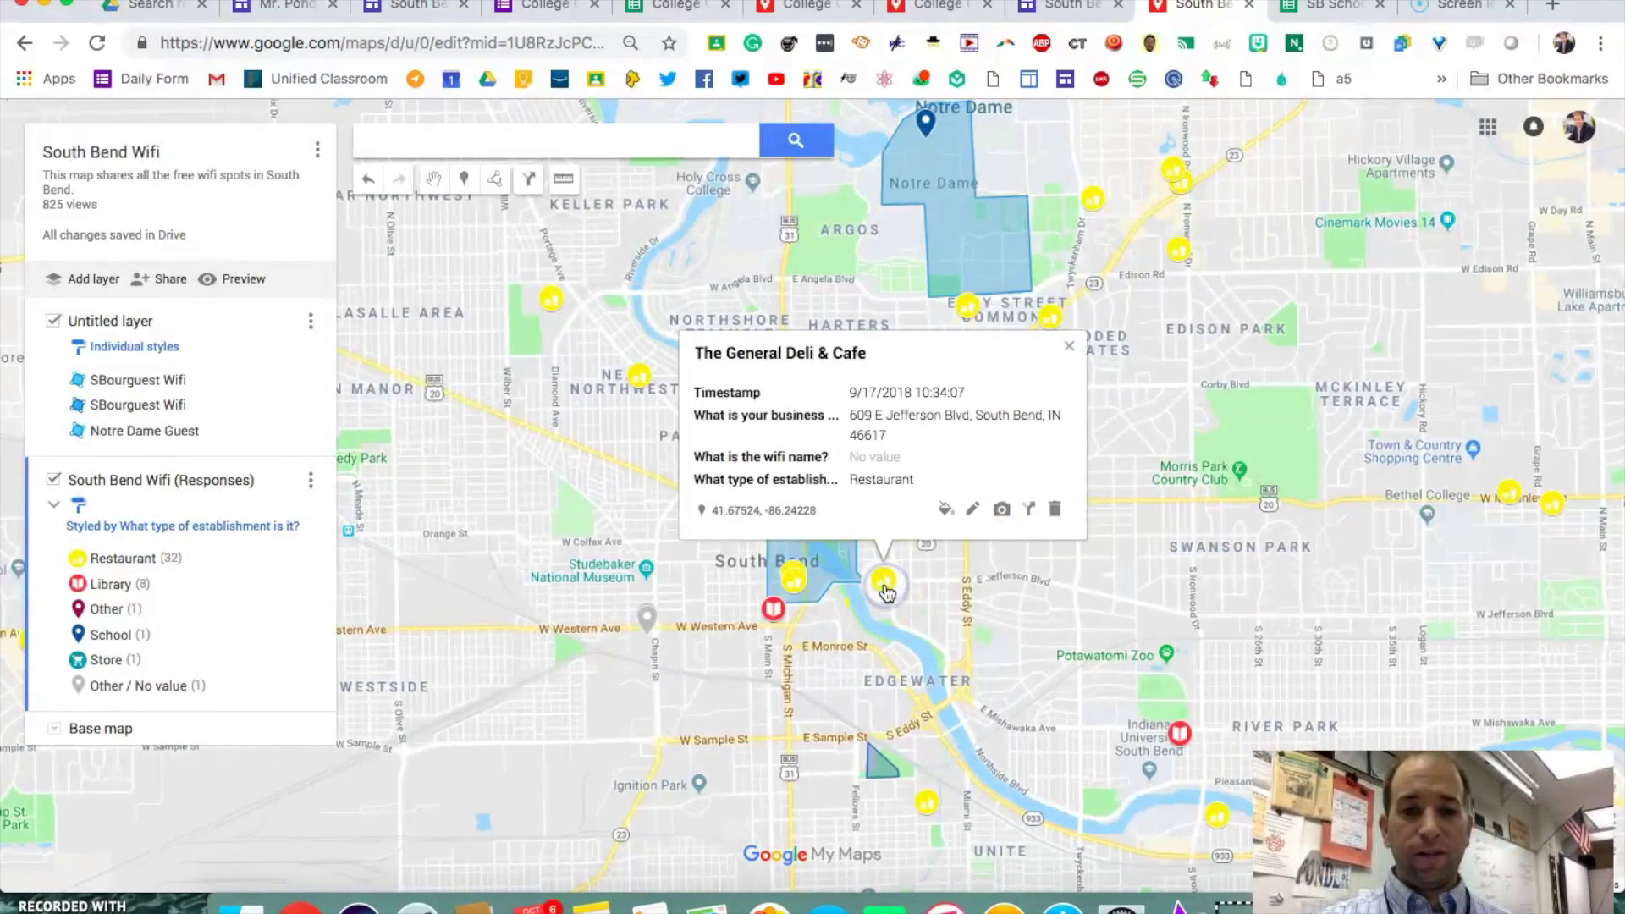
pyautogui.click(787, 575)
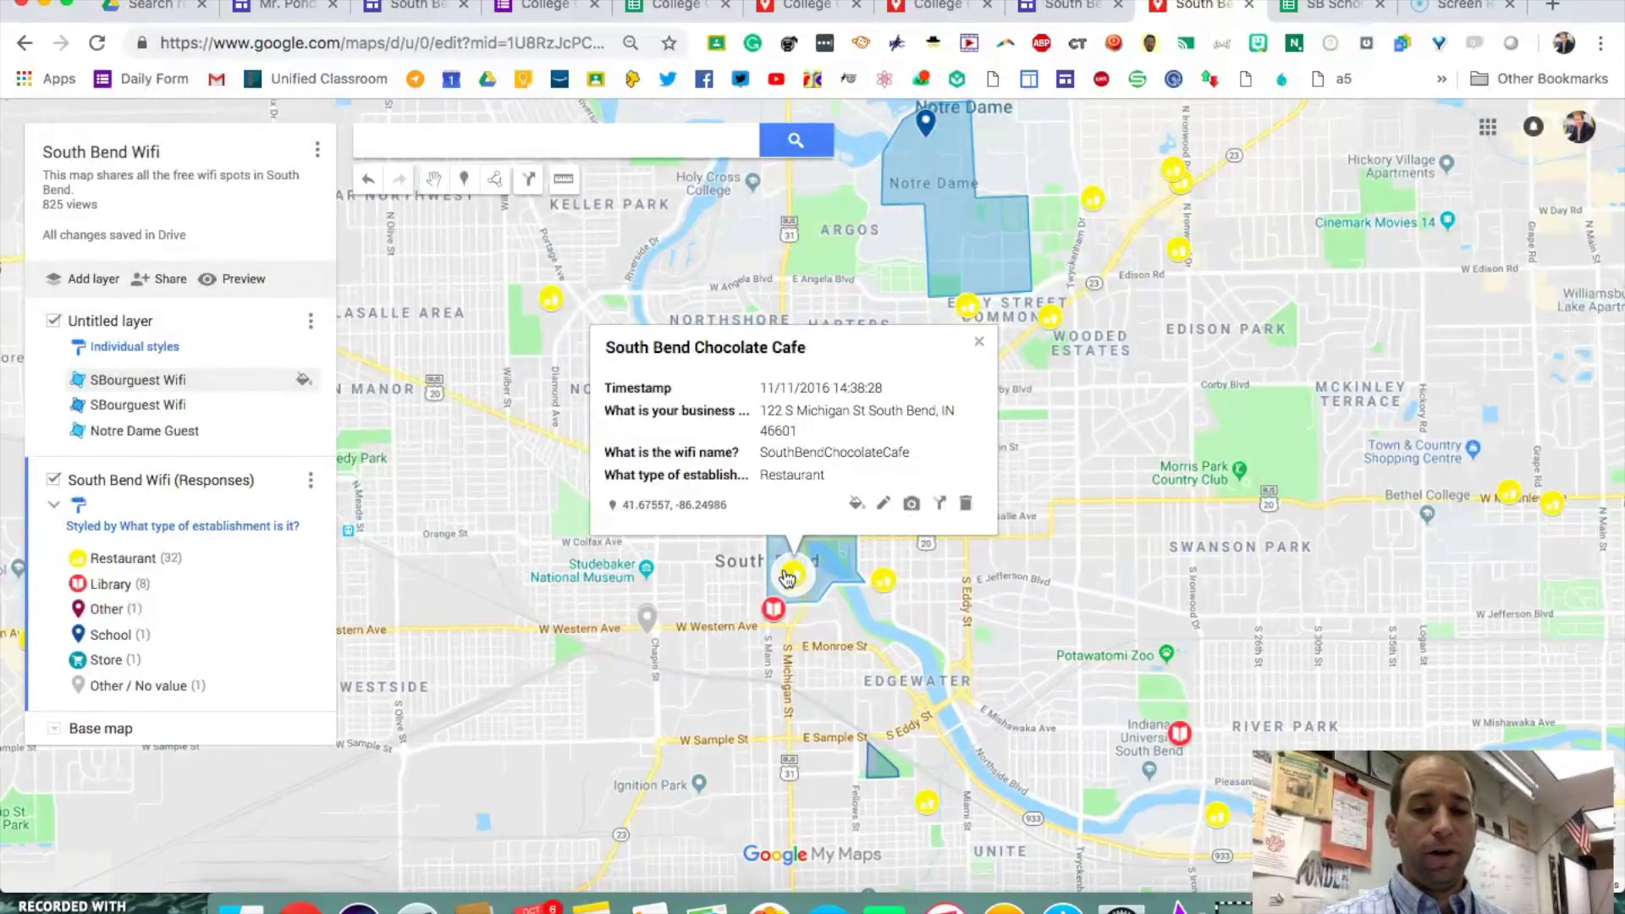
pyautogui.click(847, 666)
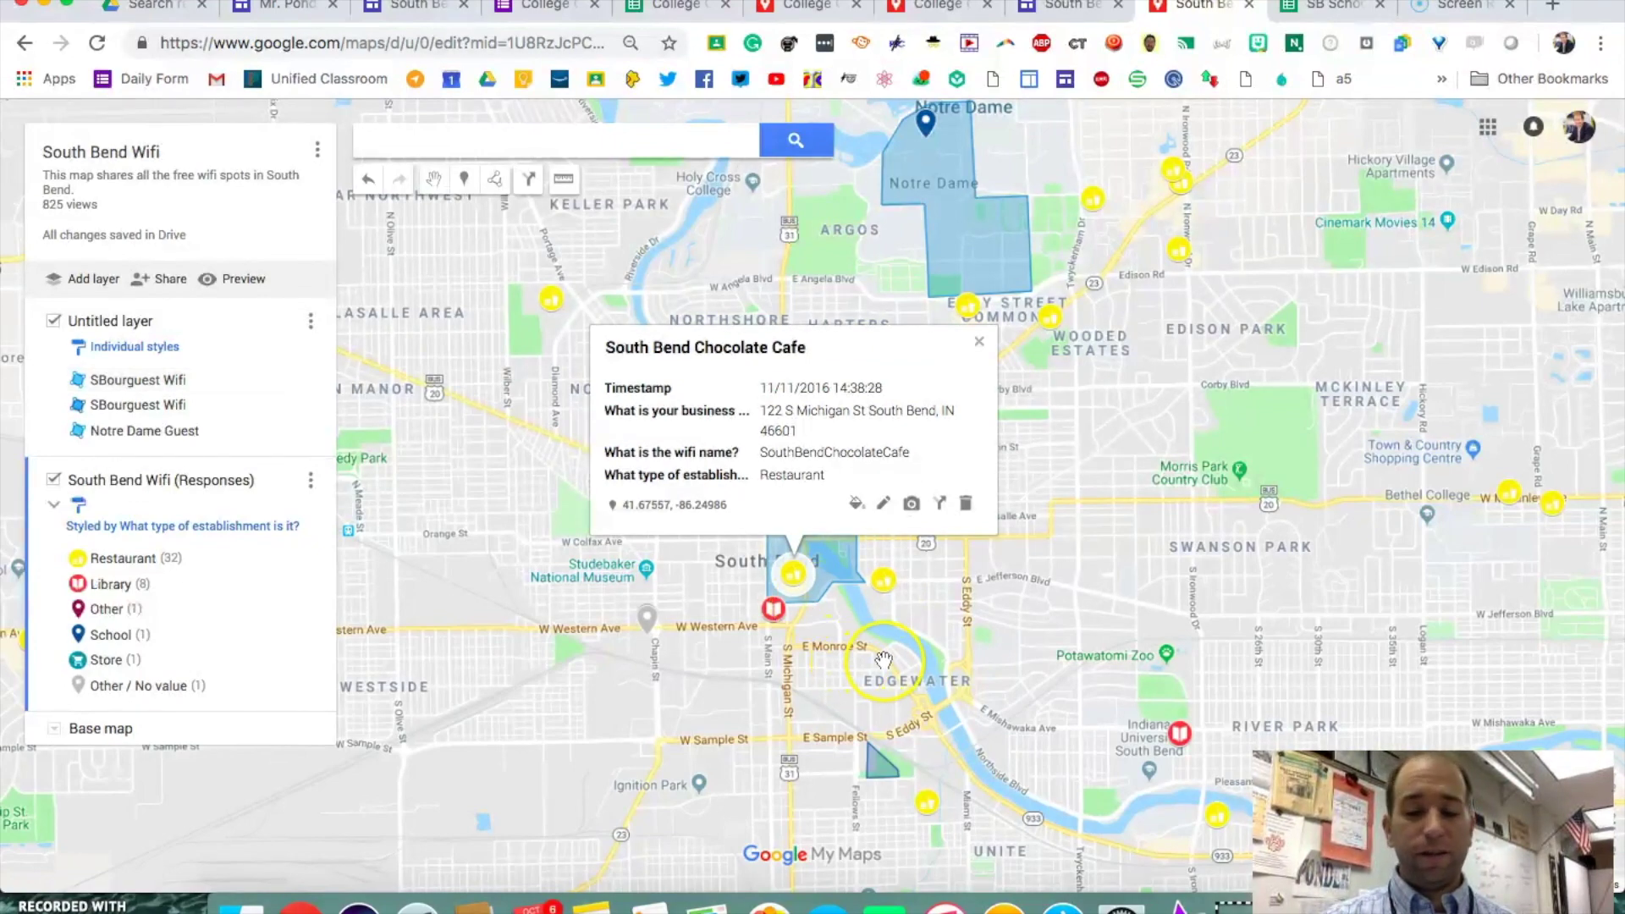
pyautogui.click(979, 341)
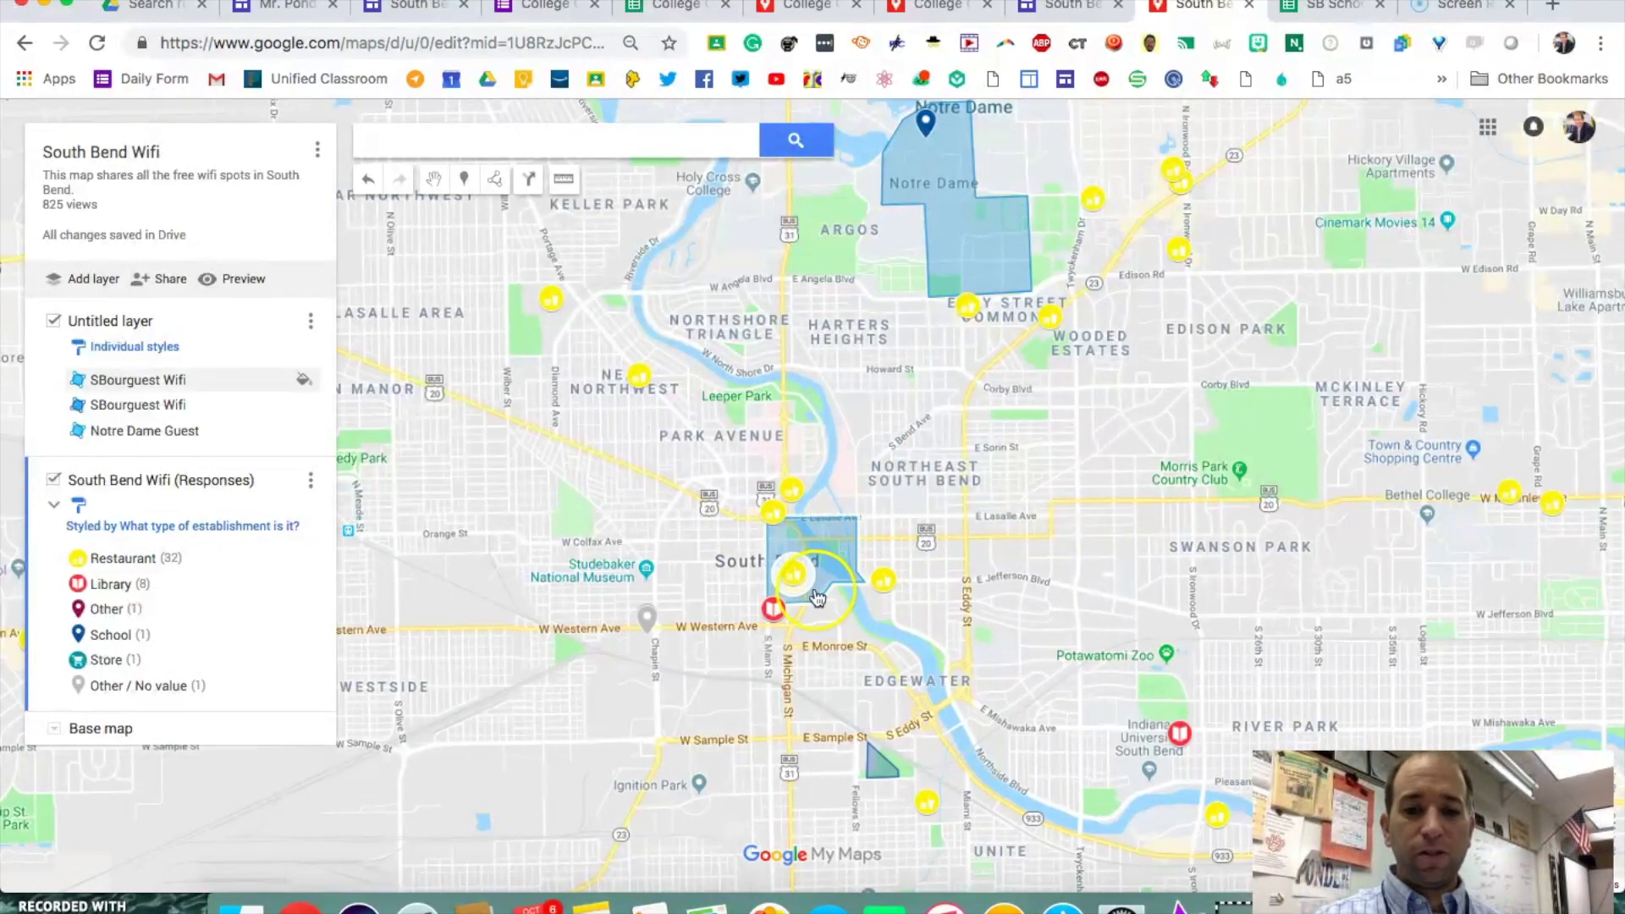
# Zoom into downtown and show the Chicory Cafe wifi spot's details
pyautogui.doubleClick(792, 580)
pyautogui.doubleClick(759, 494)
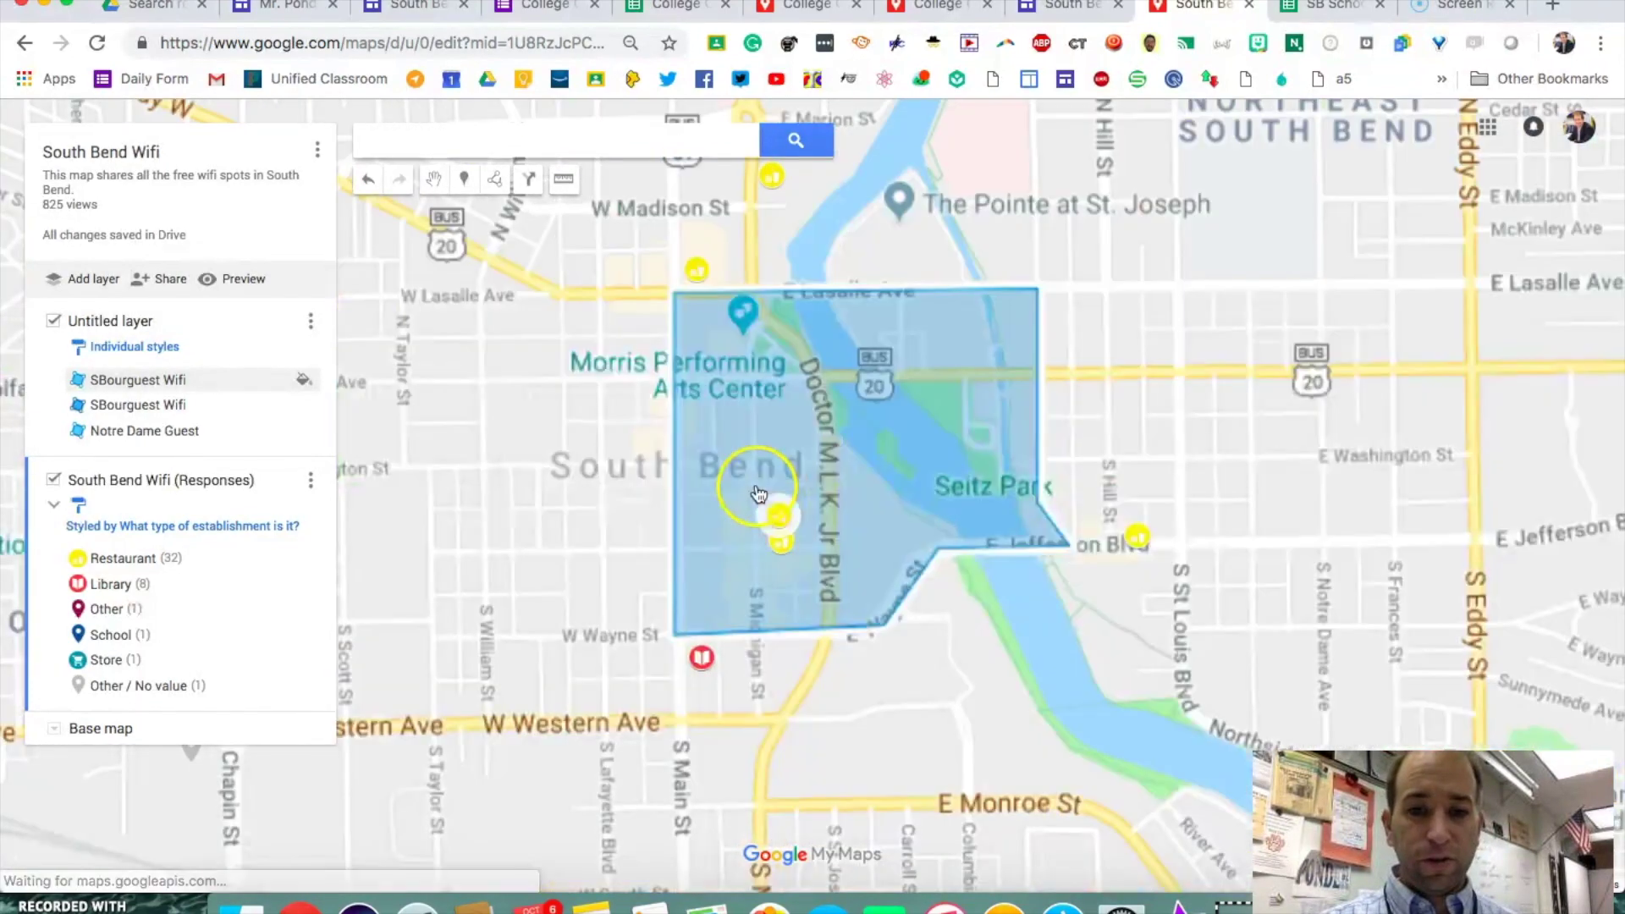
pyautogui.click(778, 549)
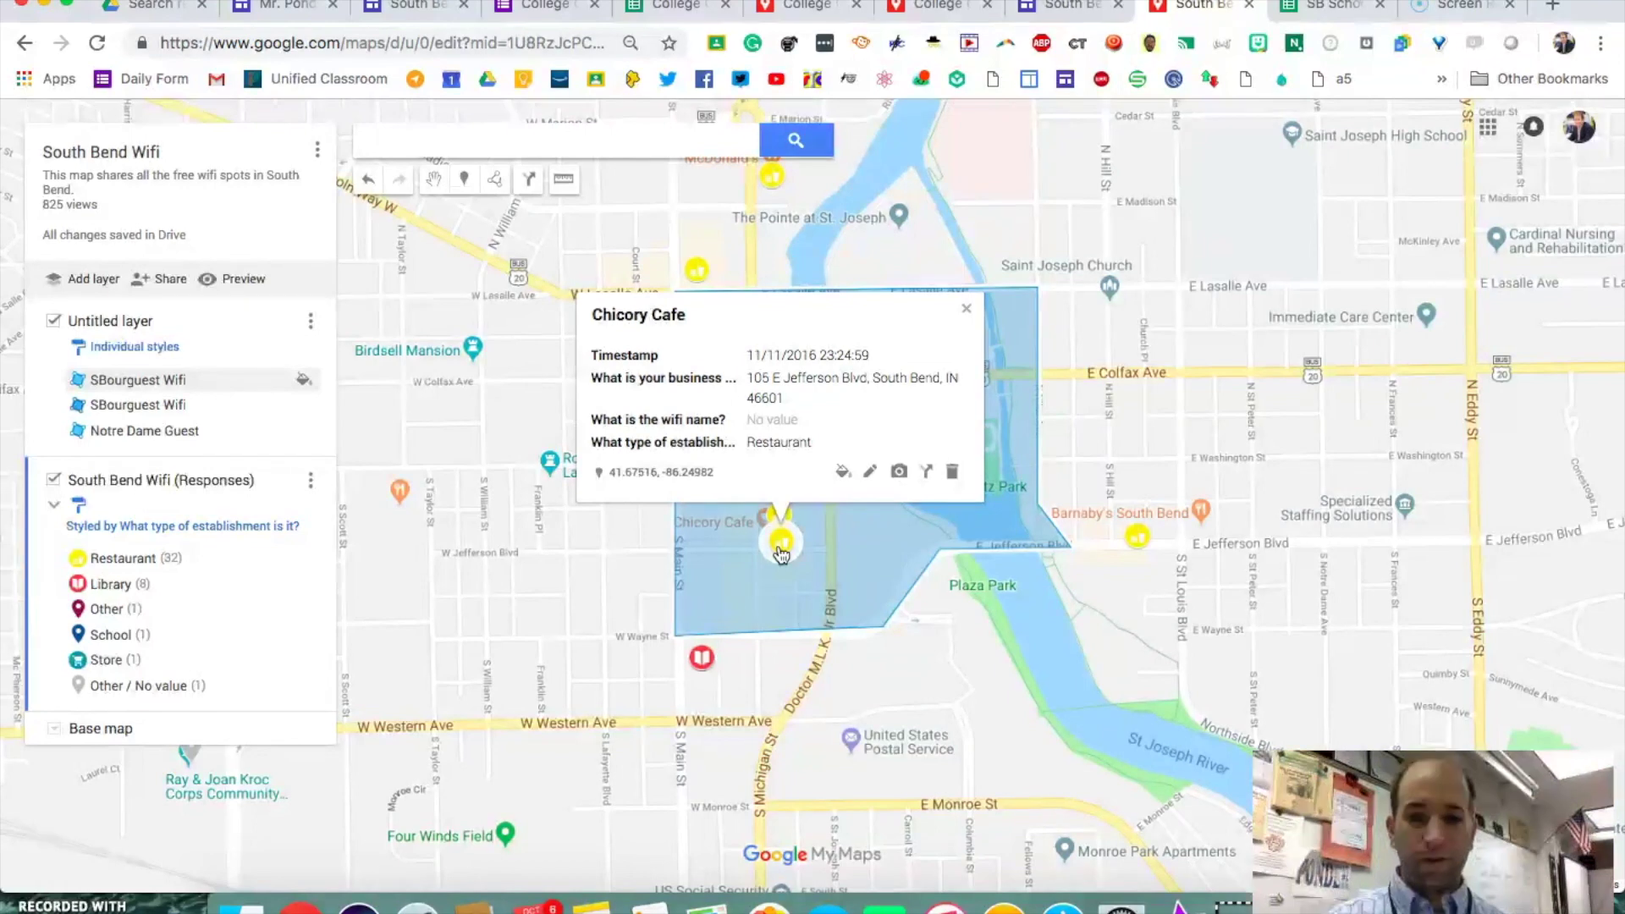
pyautogui.scroll(-5, 871, 679)
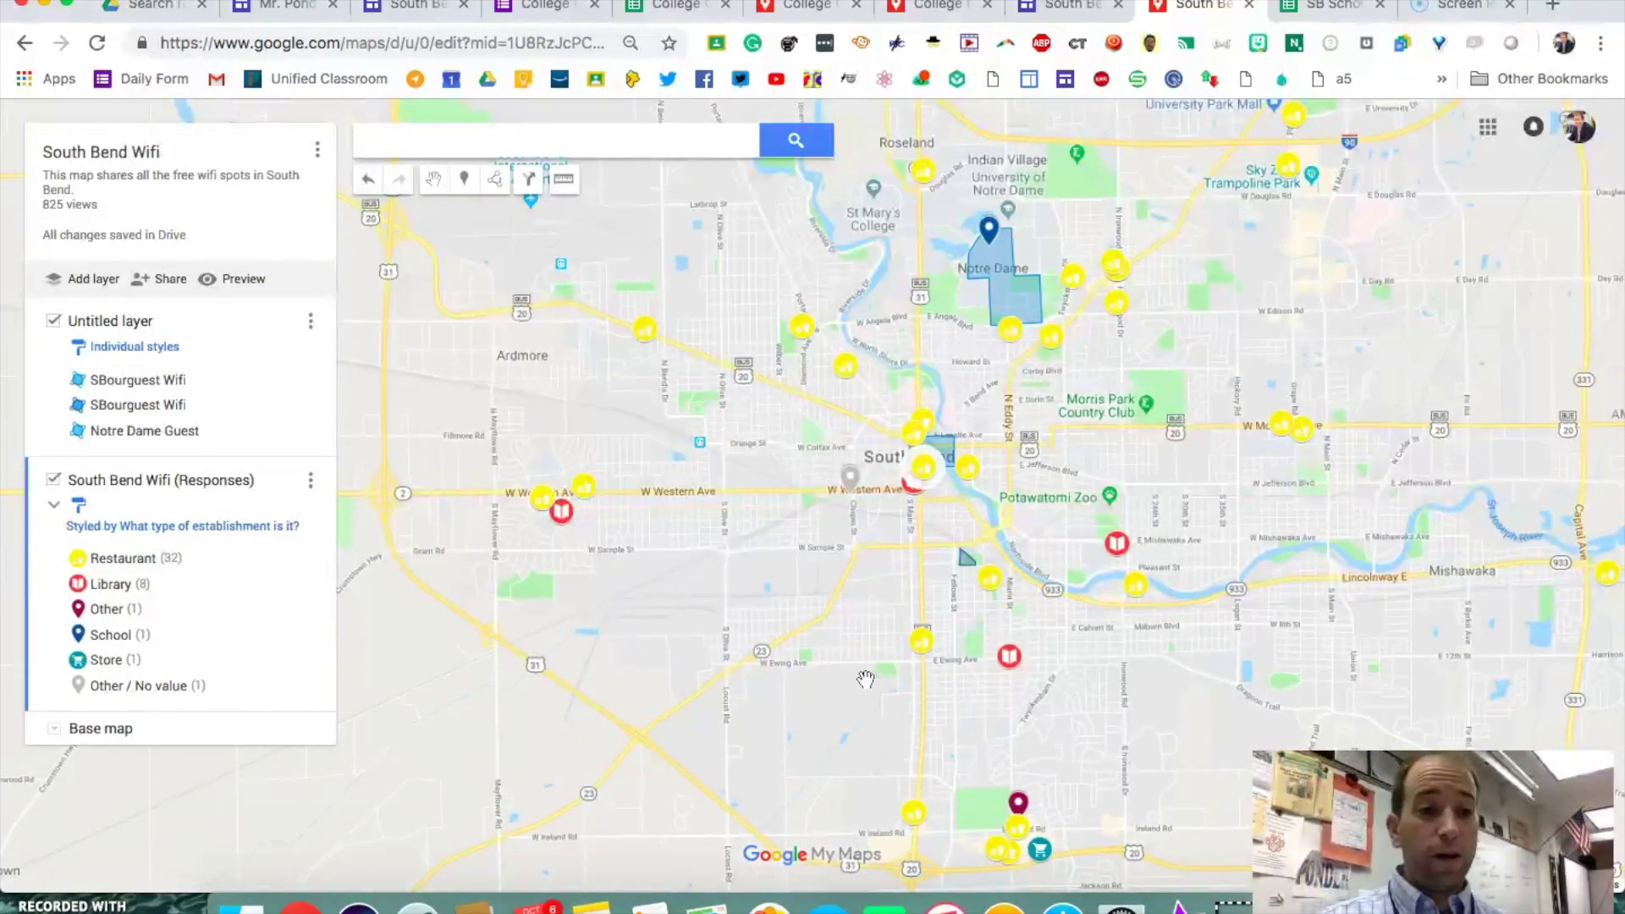
# Add a new layer and import the SB Schools spreadsheet from Google Drive's Recent files
pyautogui.click(94, 281)
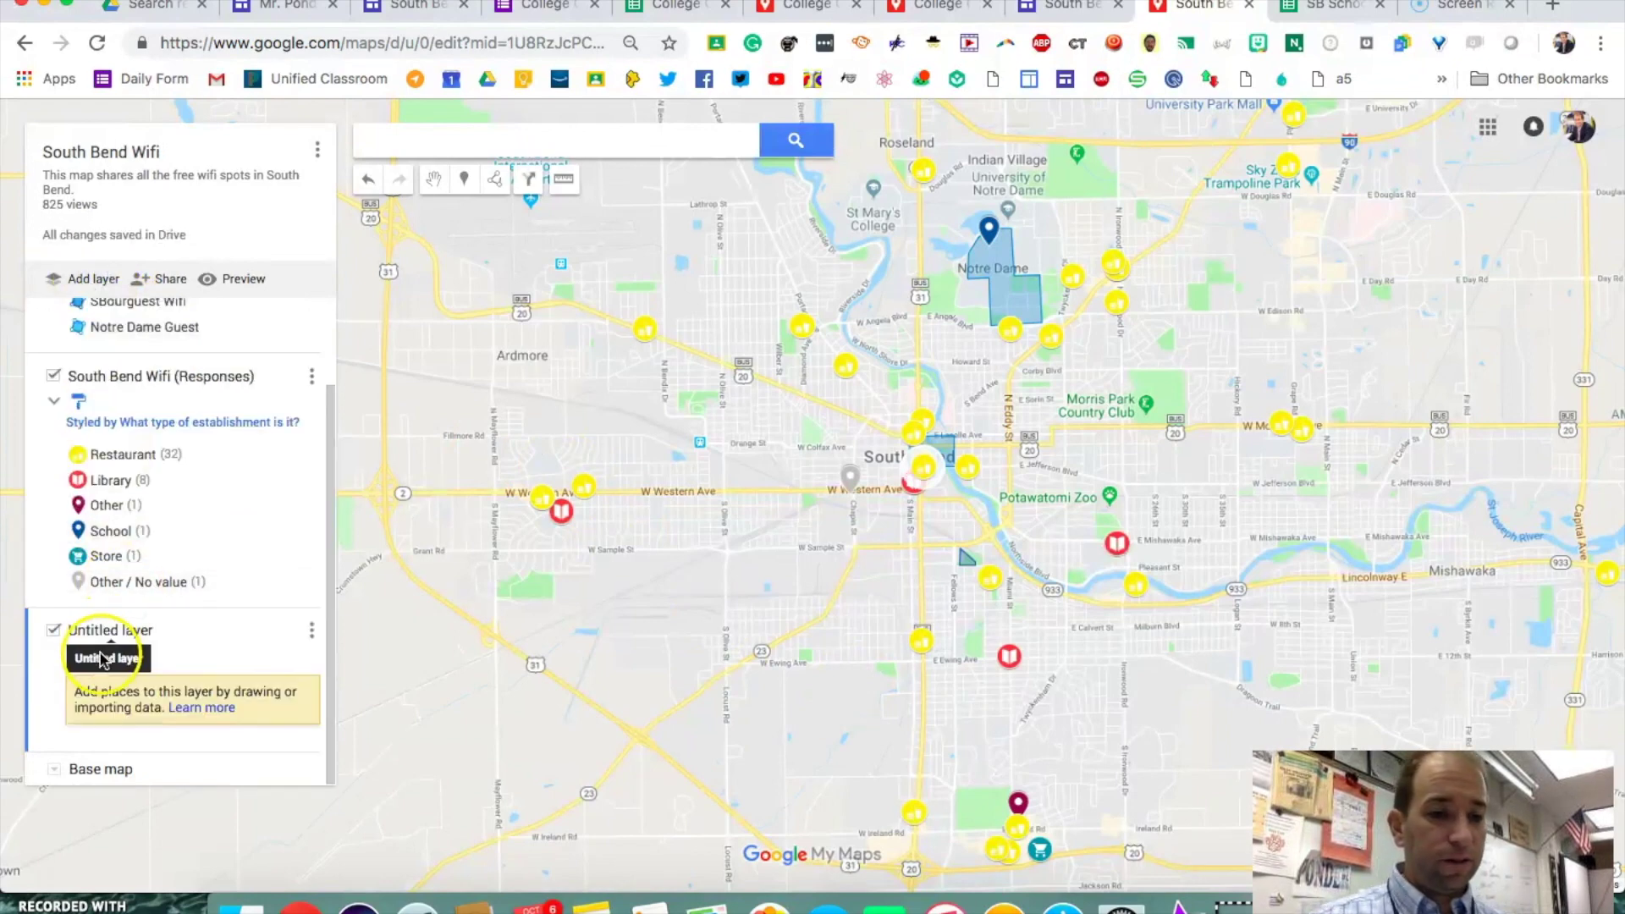
pyautogui.click(104, 653)
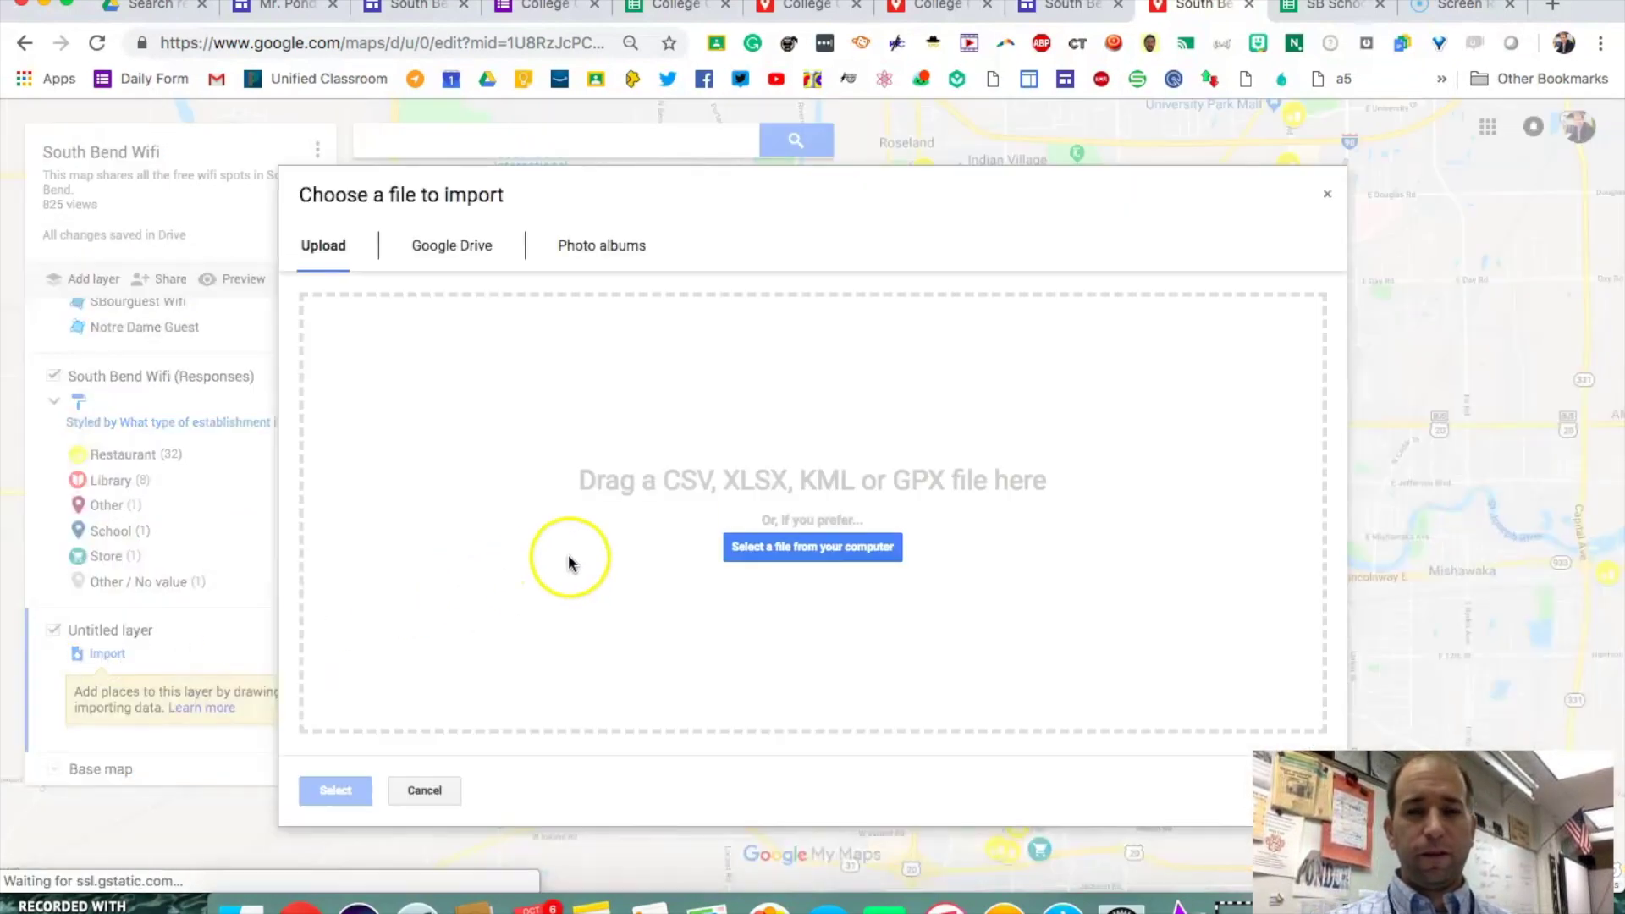
pyautogui.click(475, 254)
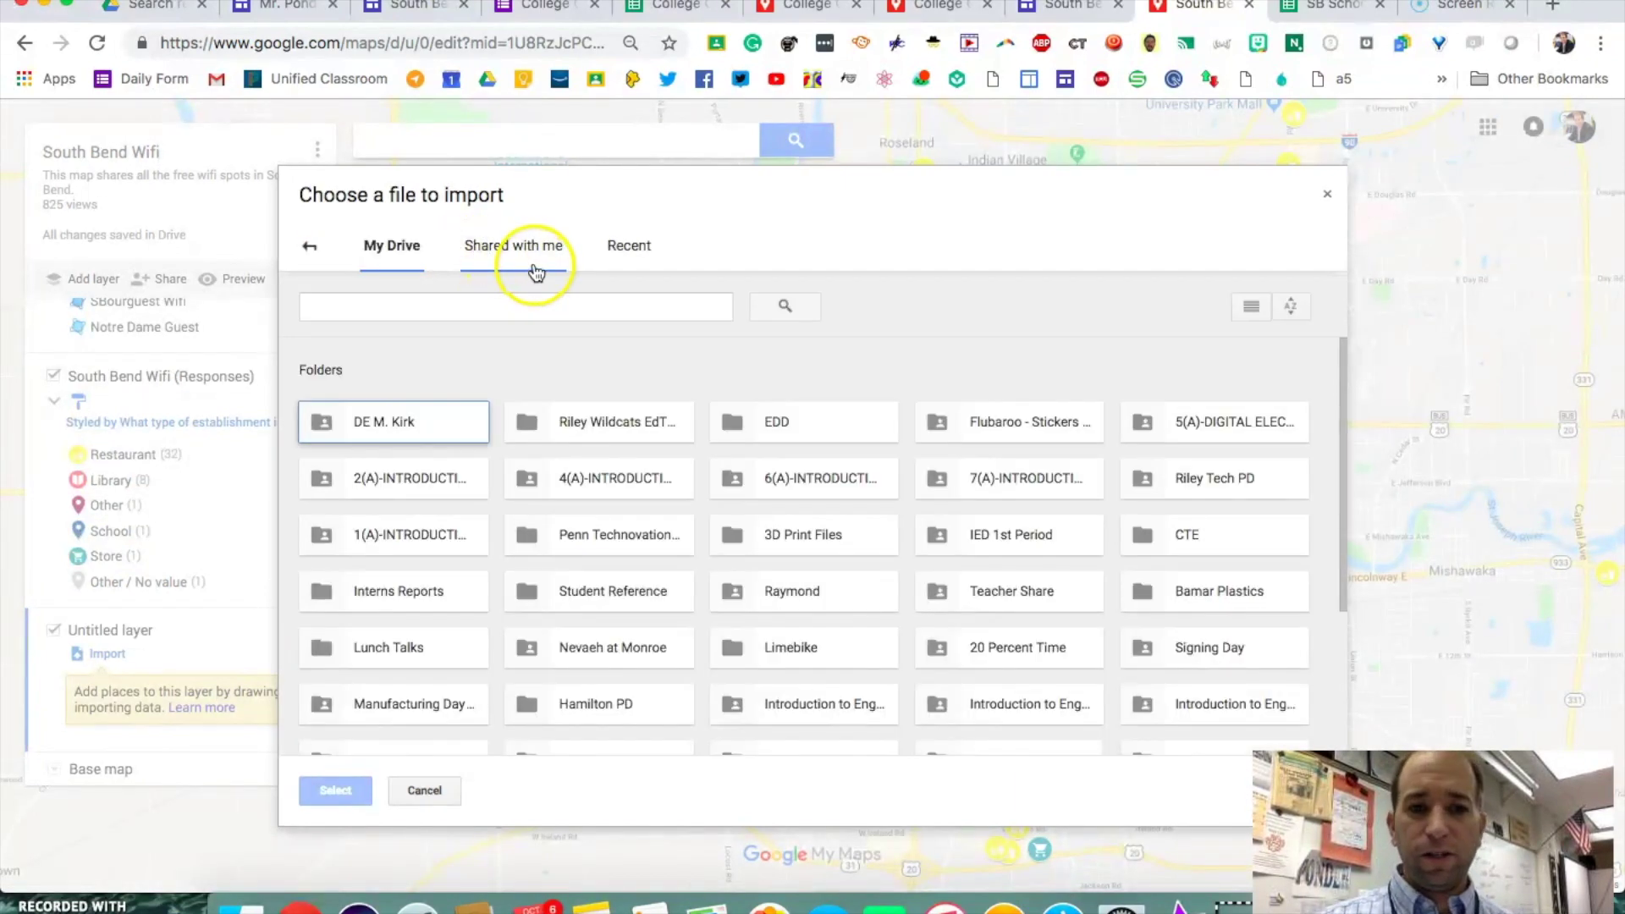
pyautogui.click(636, 249)
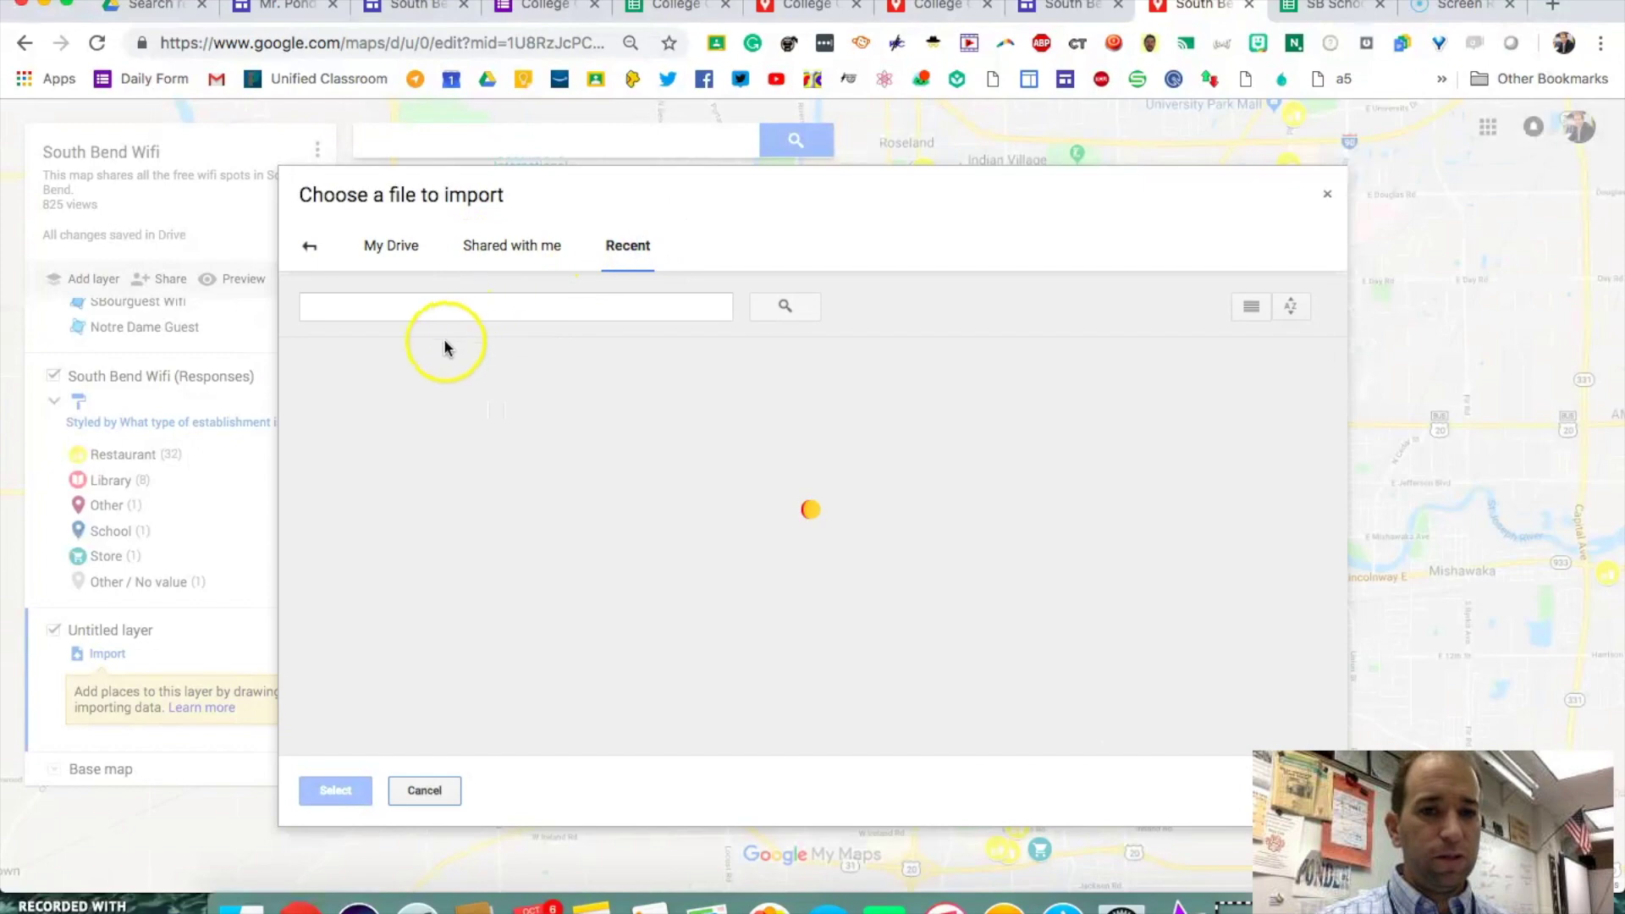
pyautogui.click(578, 491)
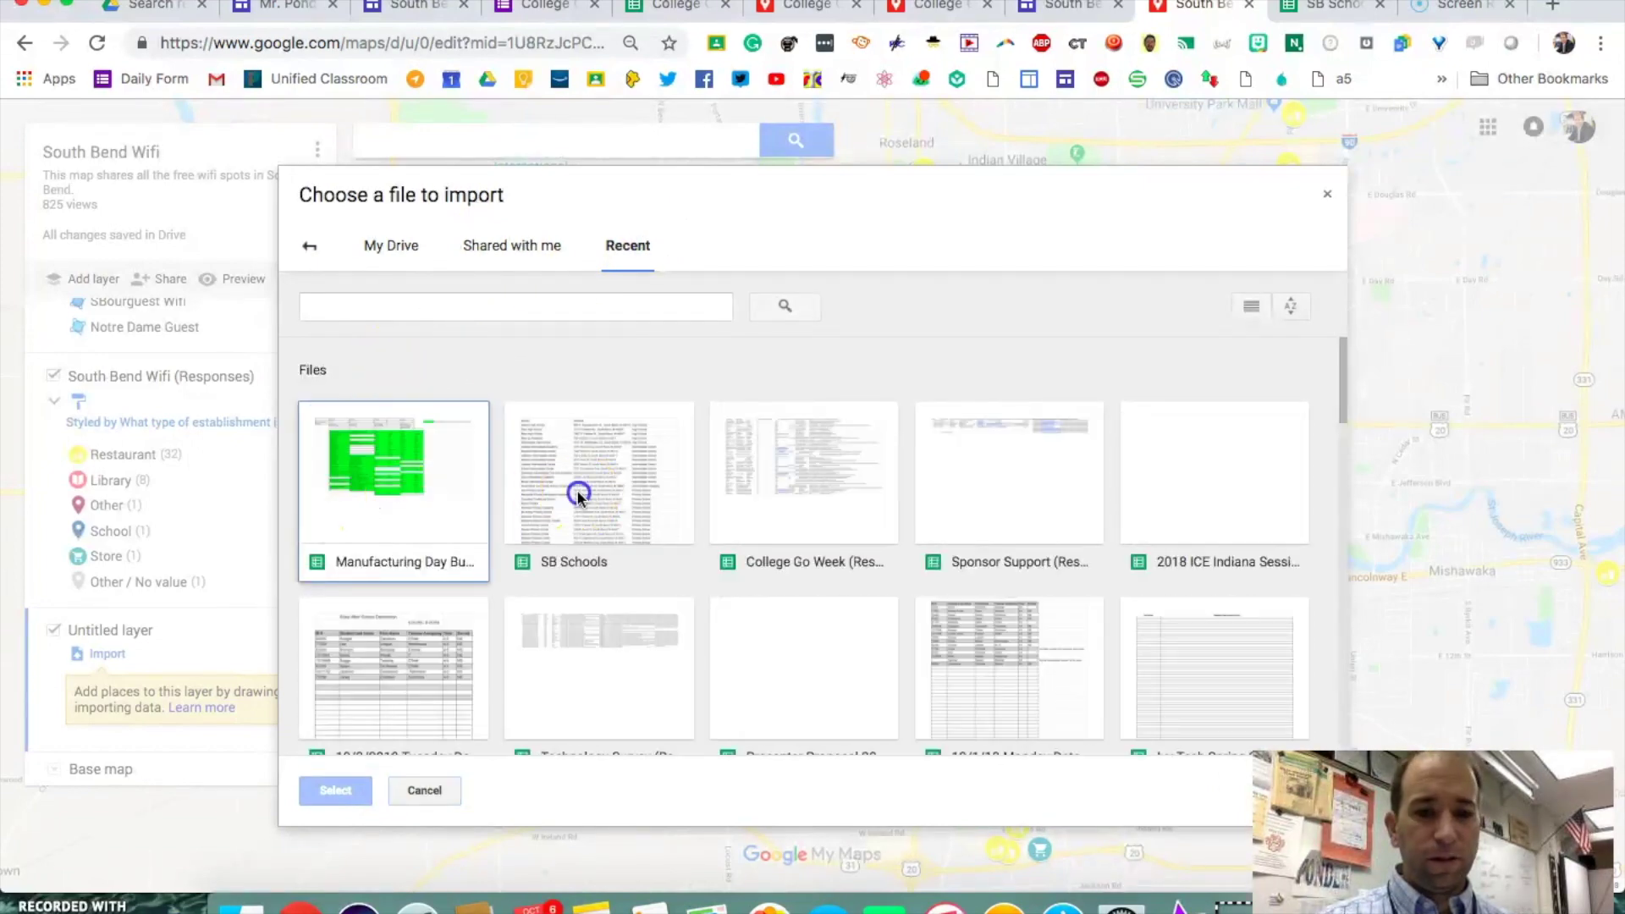
pyautogui.click(576, 489)
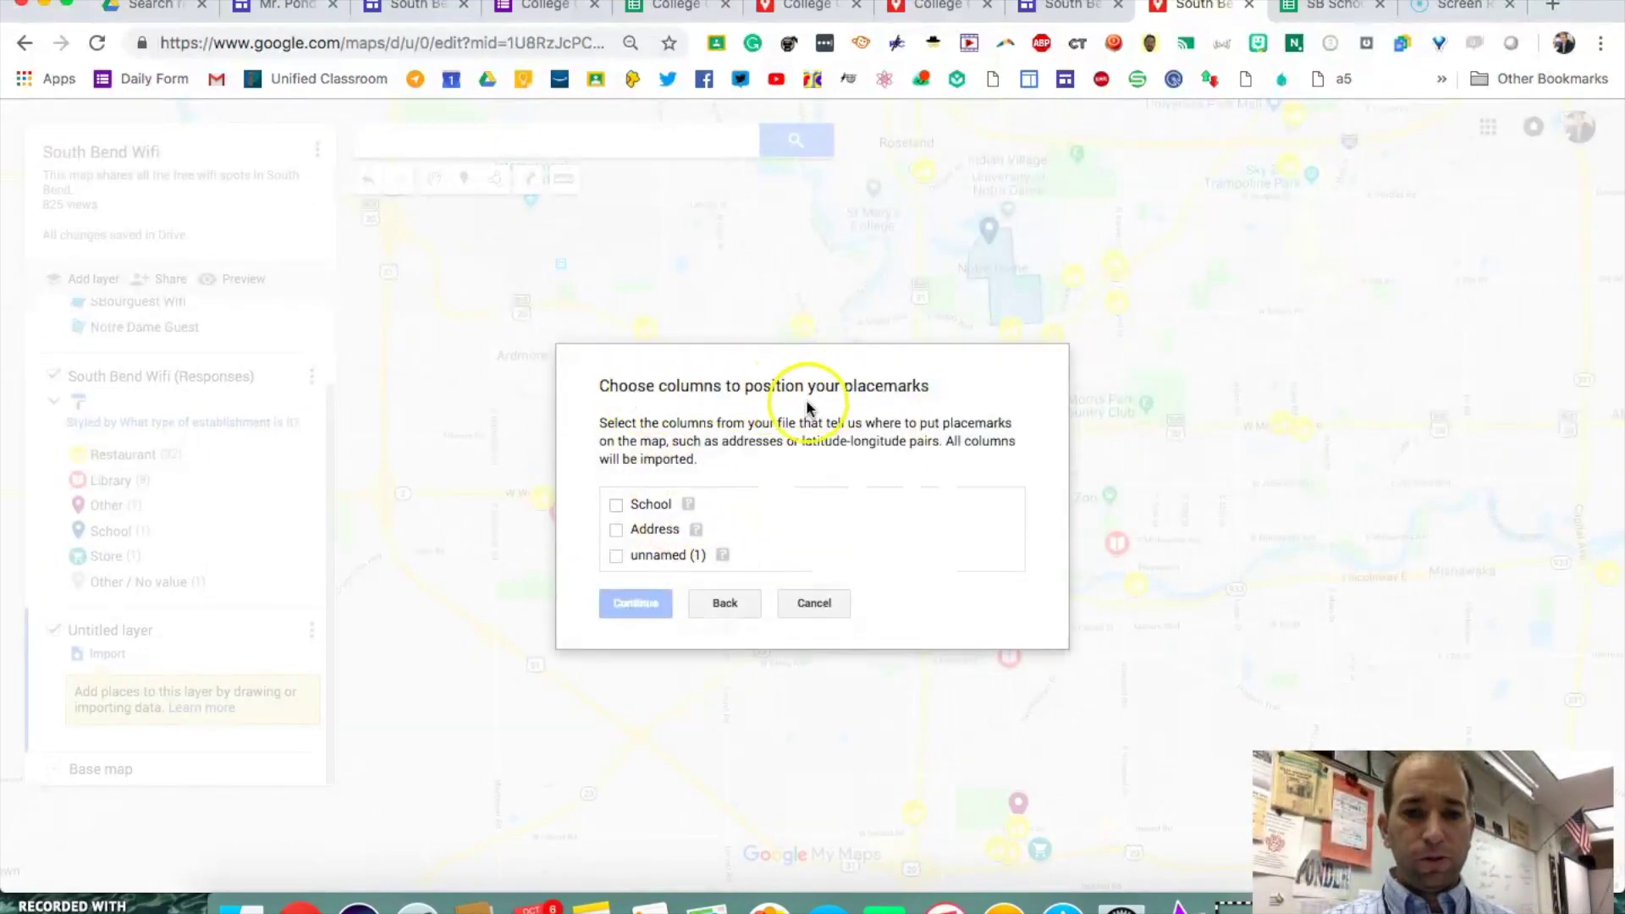
# Place markers by the Address column, title them by School, and finish the import
pyautogui.click(616, 530)
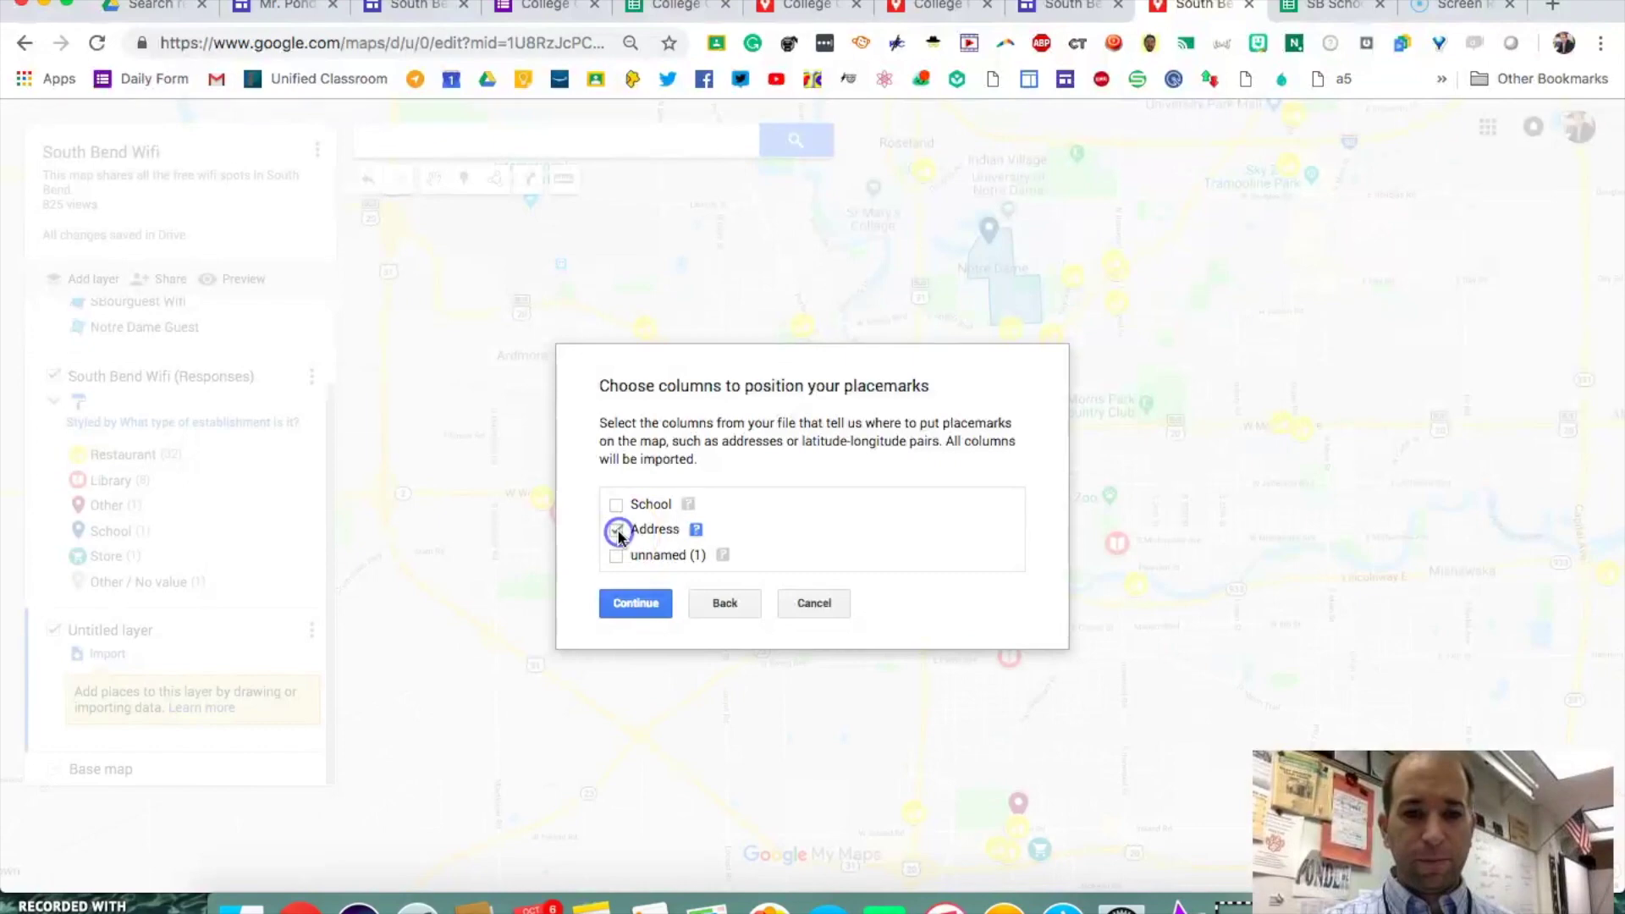
pyautogui.click(637, 607)
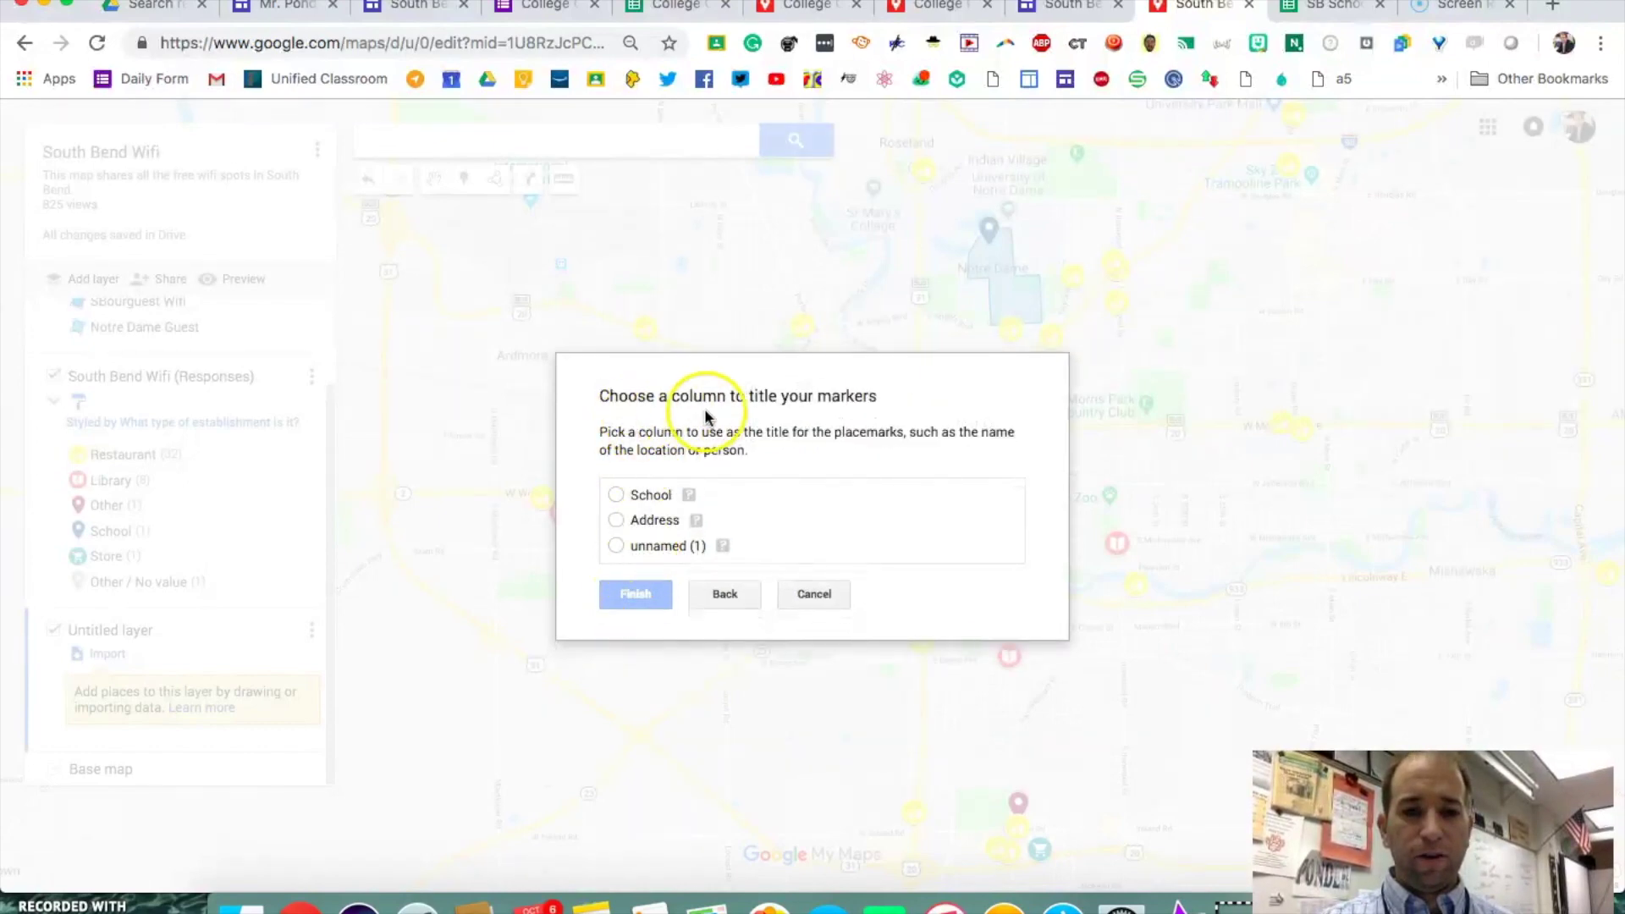
pyautogui.click(615, 495)
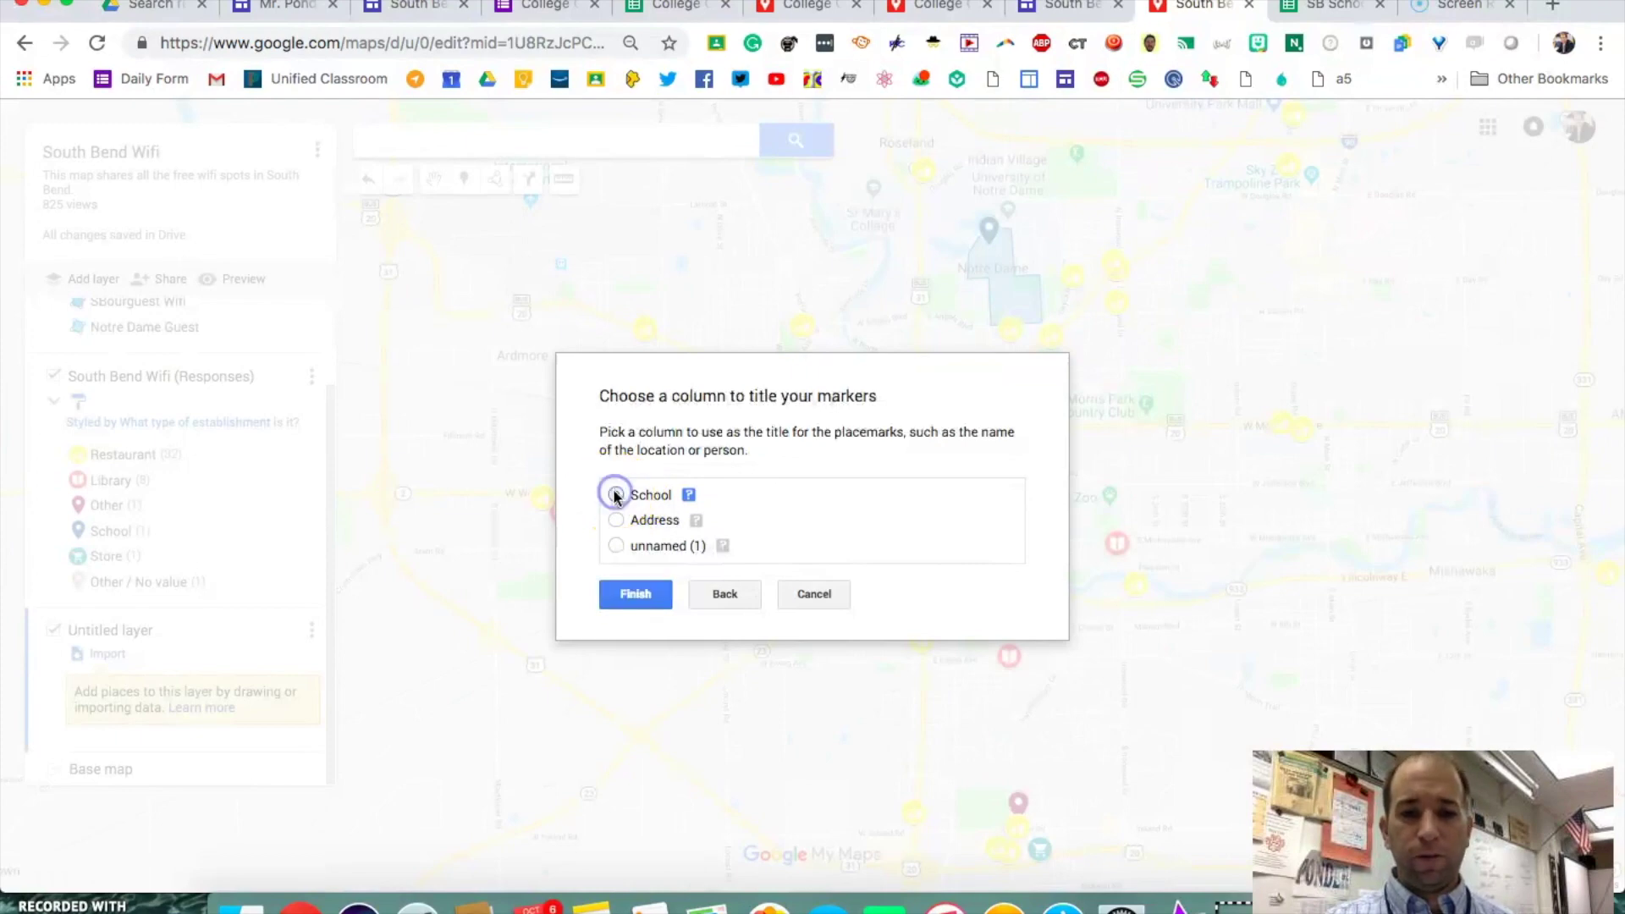
pyautogui.click(624, 597)
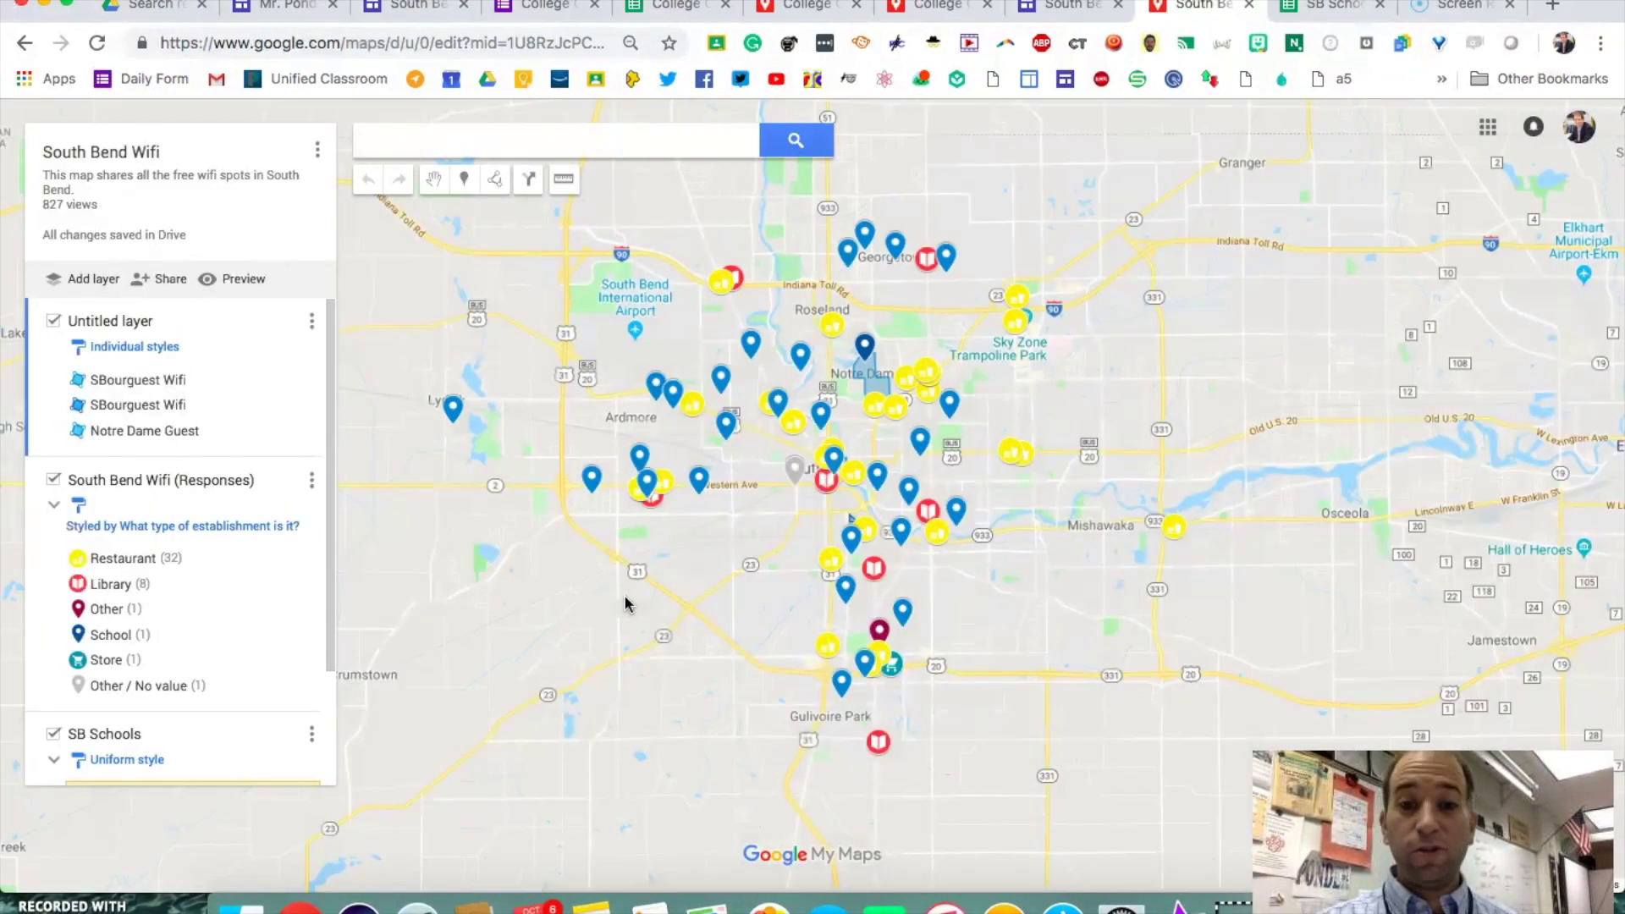
pyautogui.click(1318, 6)
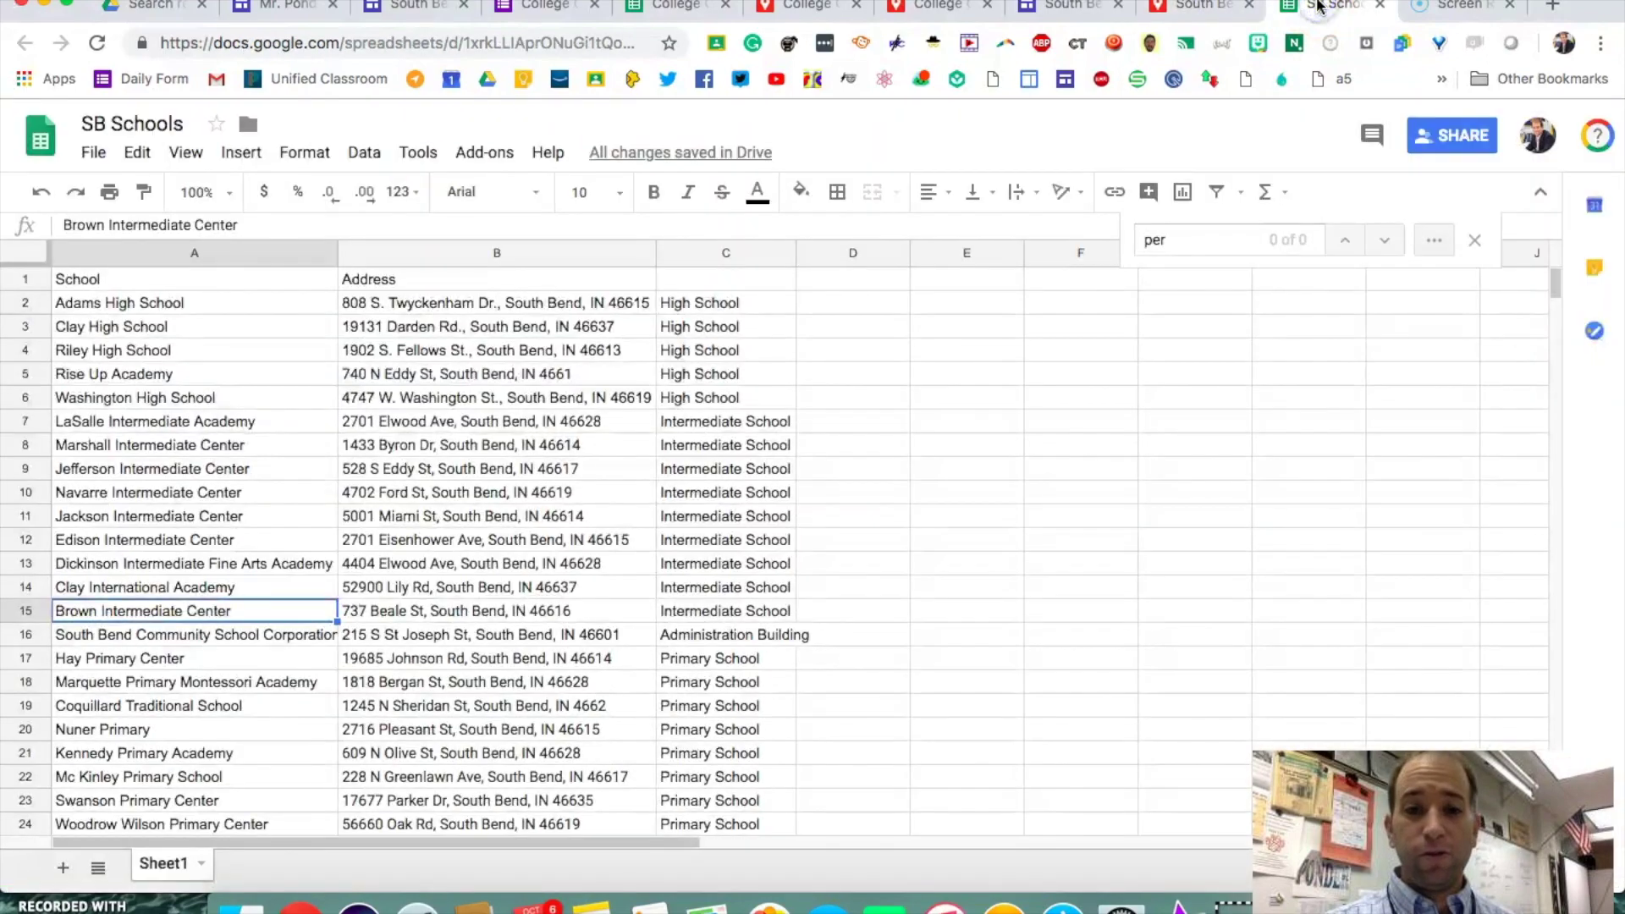
pyautogui.click(1196, 8)
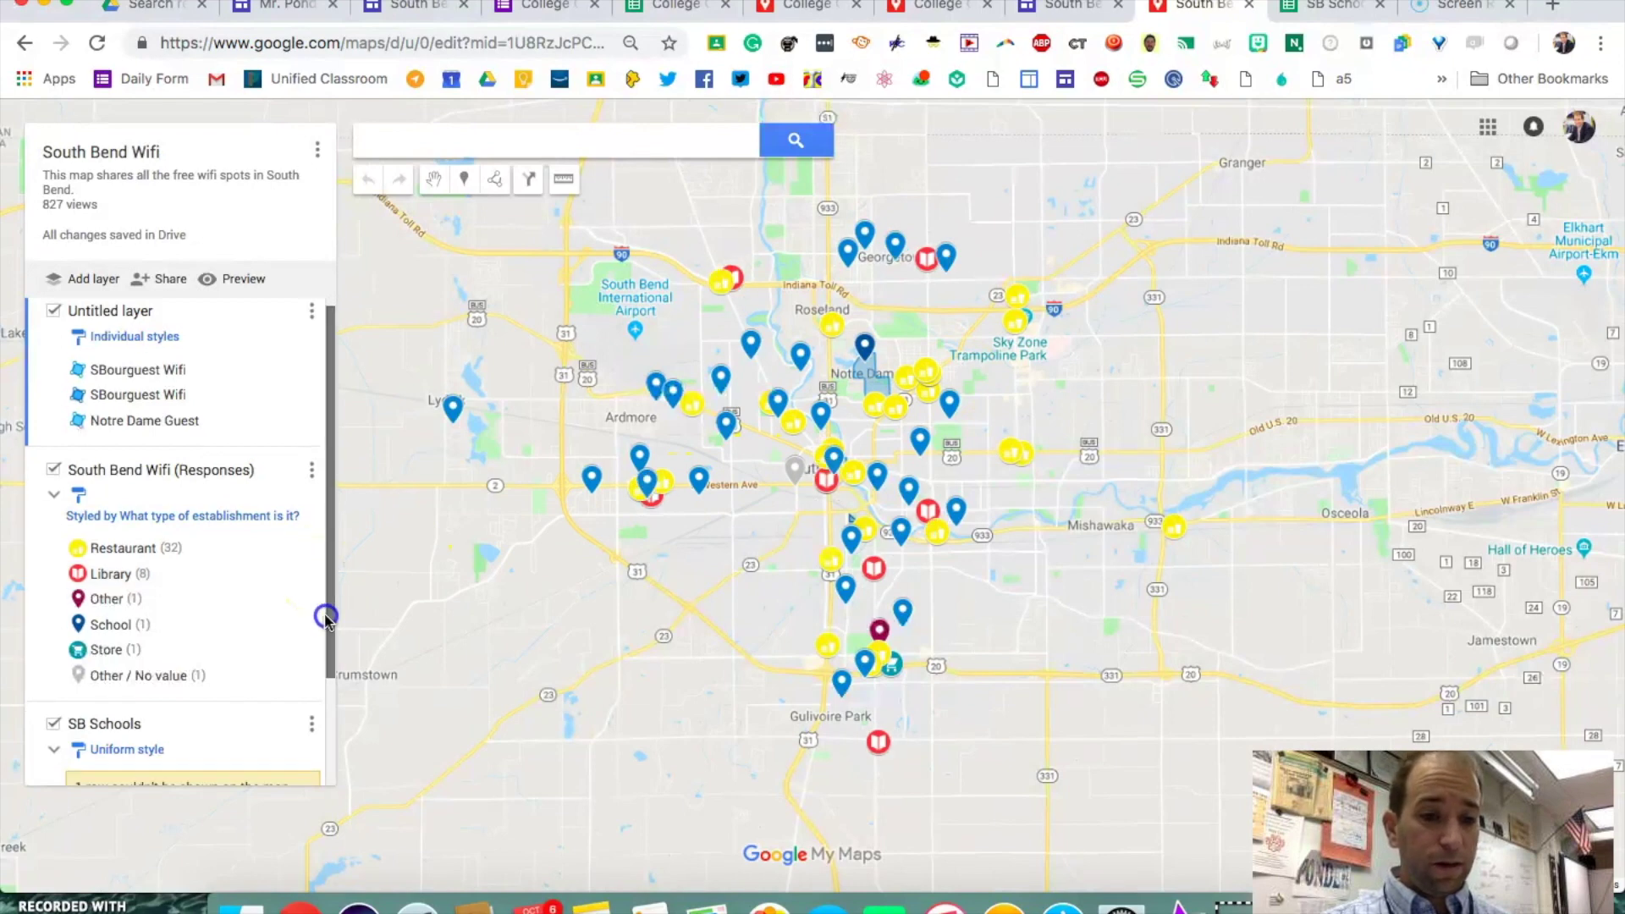
# Group the SB Schools layer's style by the 'unnamed (1)' school-type column
pyautogui.scroll(-3, 319, 660)
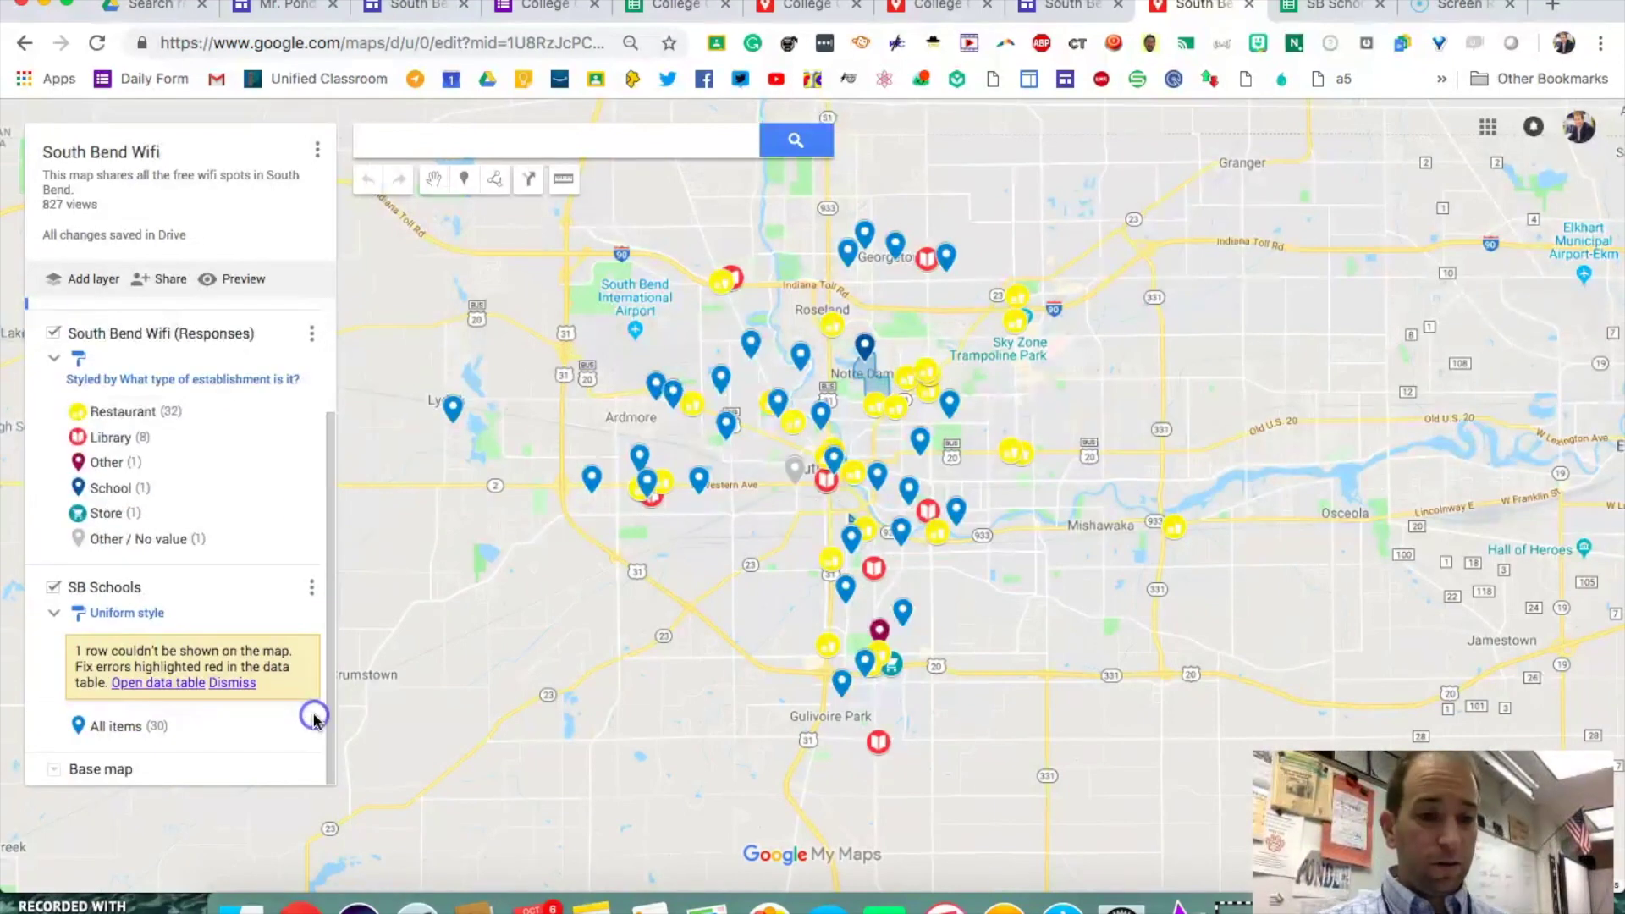
pyautogui.click(130, 614)
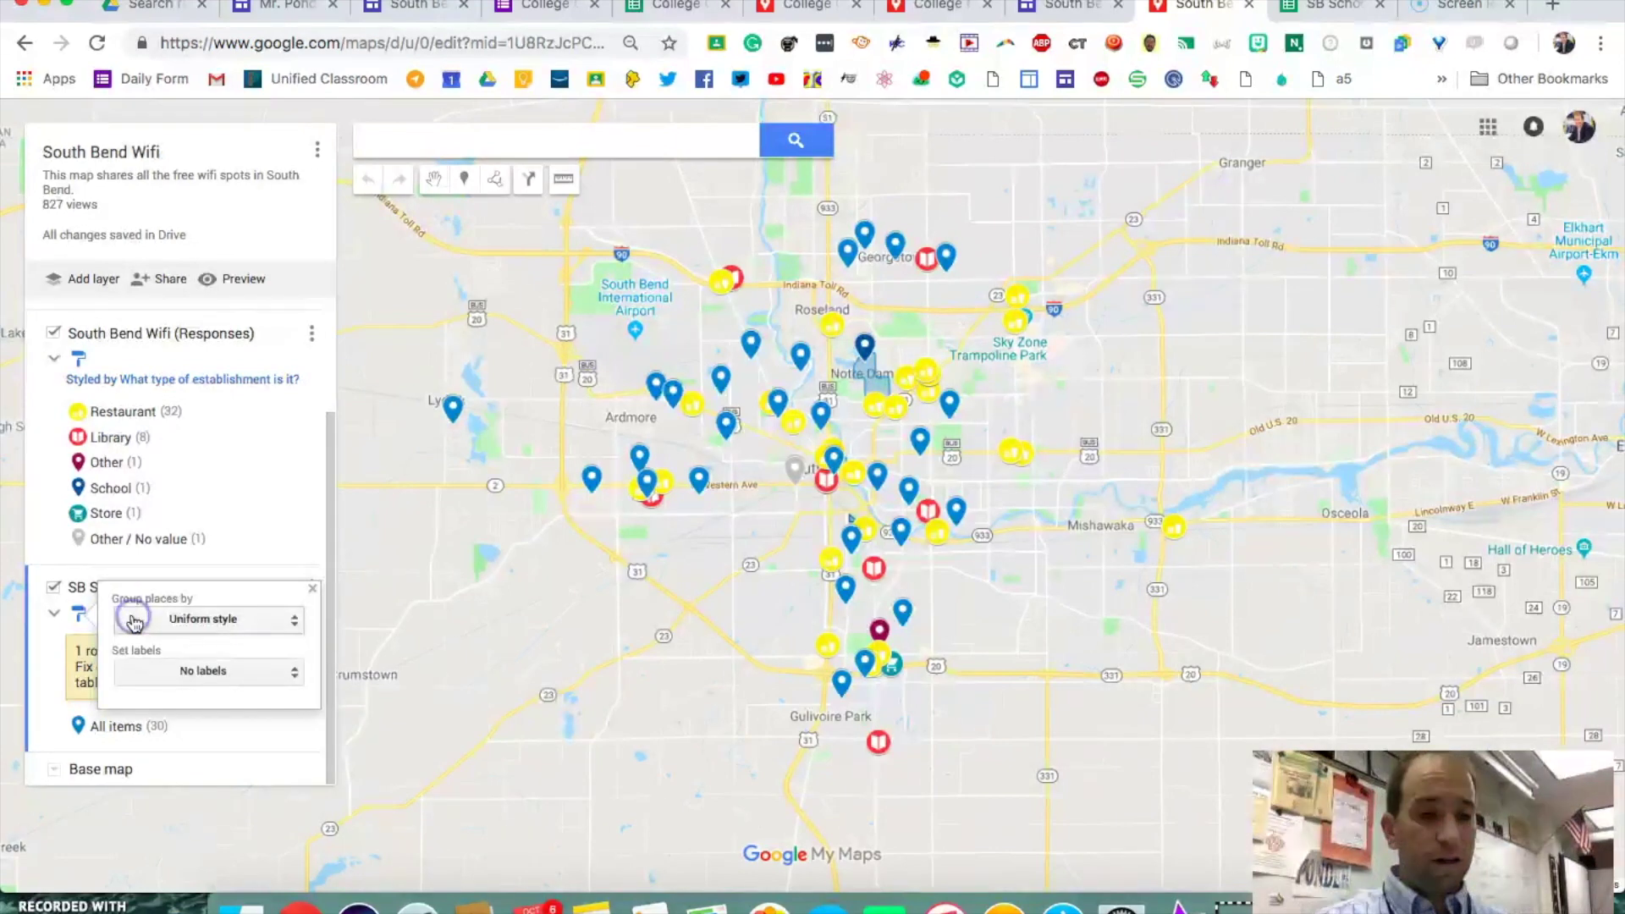
pyautogui.click(222, 563)
pyautogui.click(148, 622)
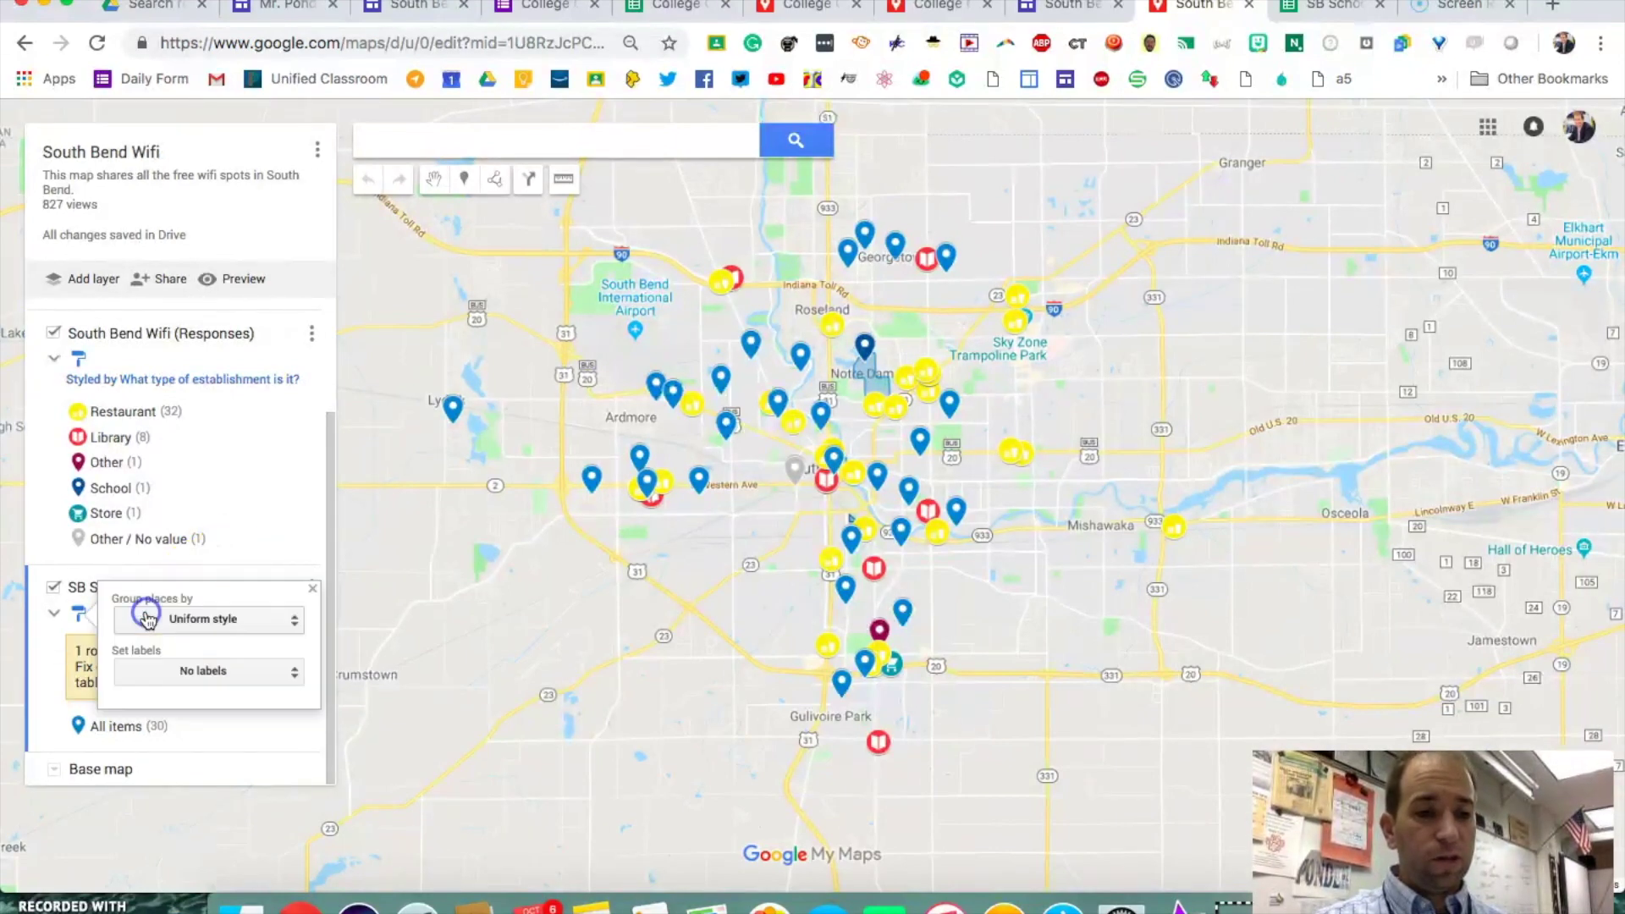
pyautogui.click(194, 620)
pyautogui.moveTo(197, 625); pyautogui.dragTo(199, 804)
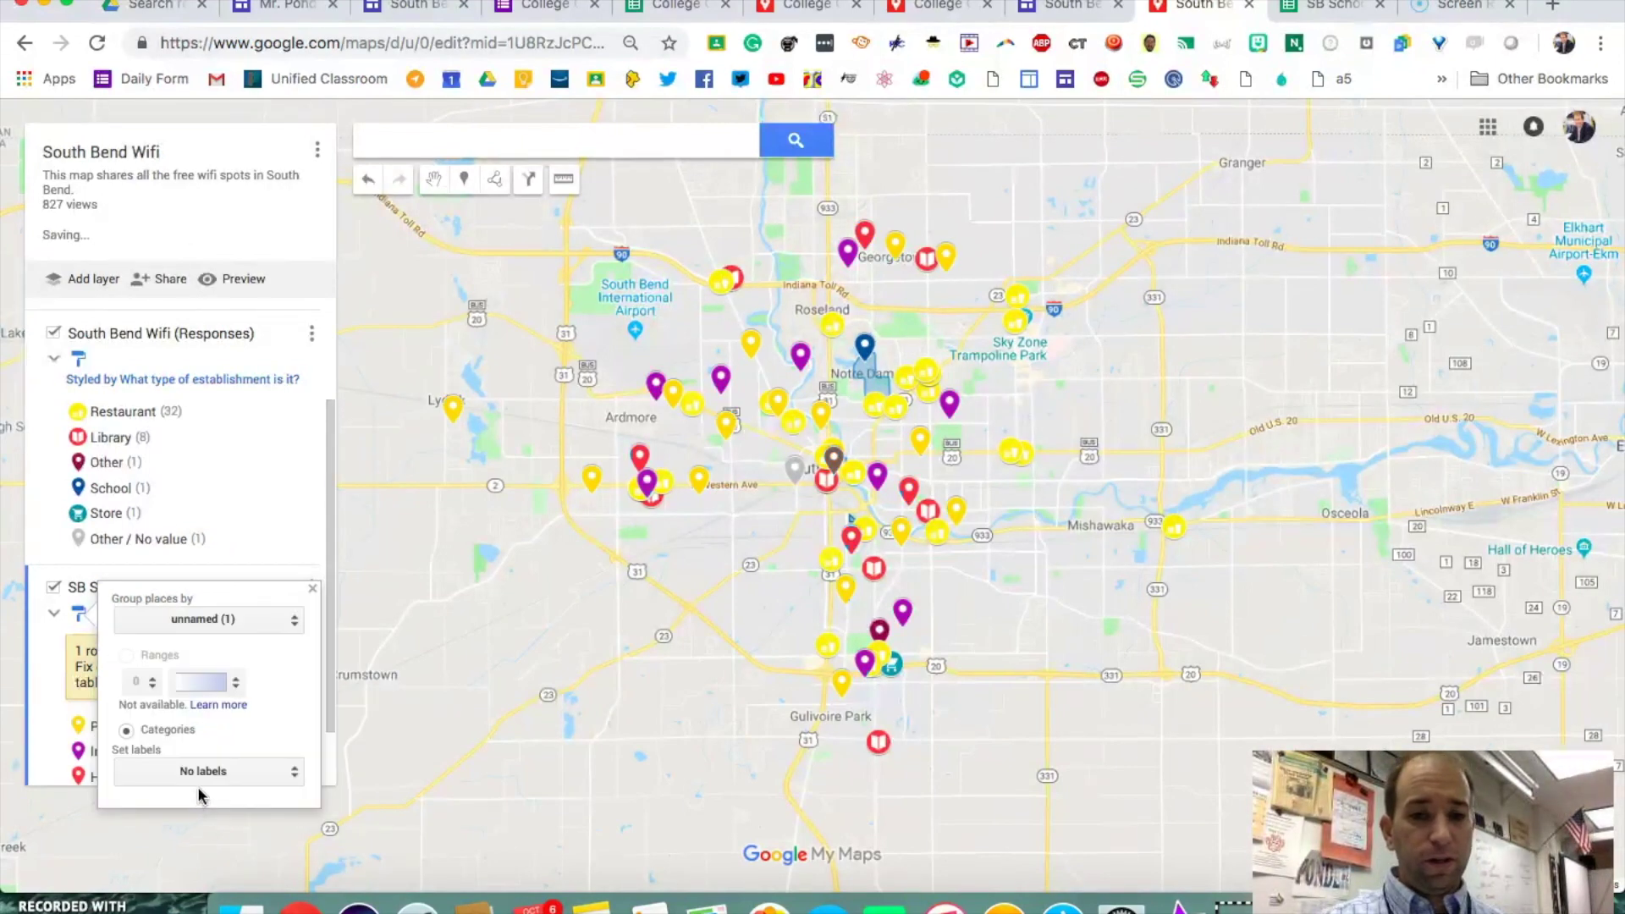
pyautogui.click(312, 588)
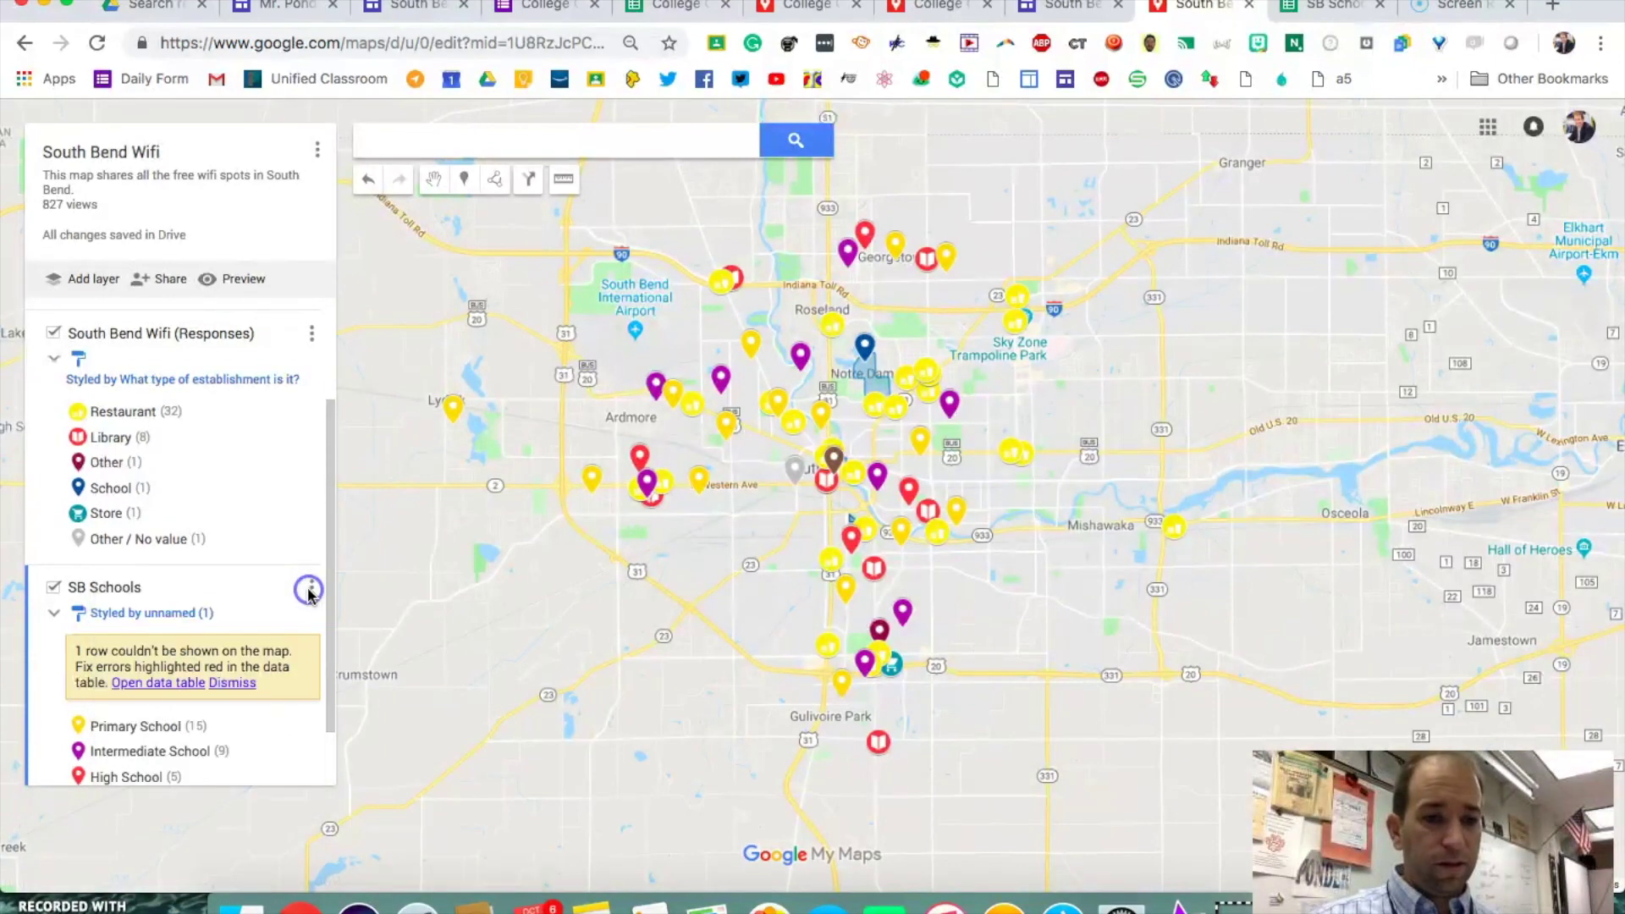
pyautogui.scroll(-1, 234, 739)
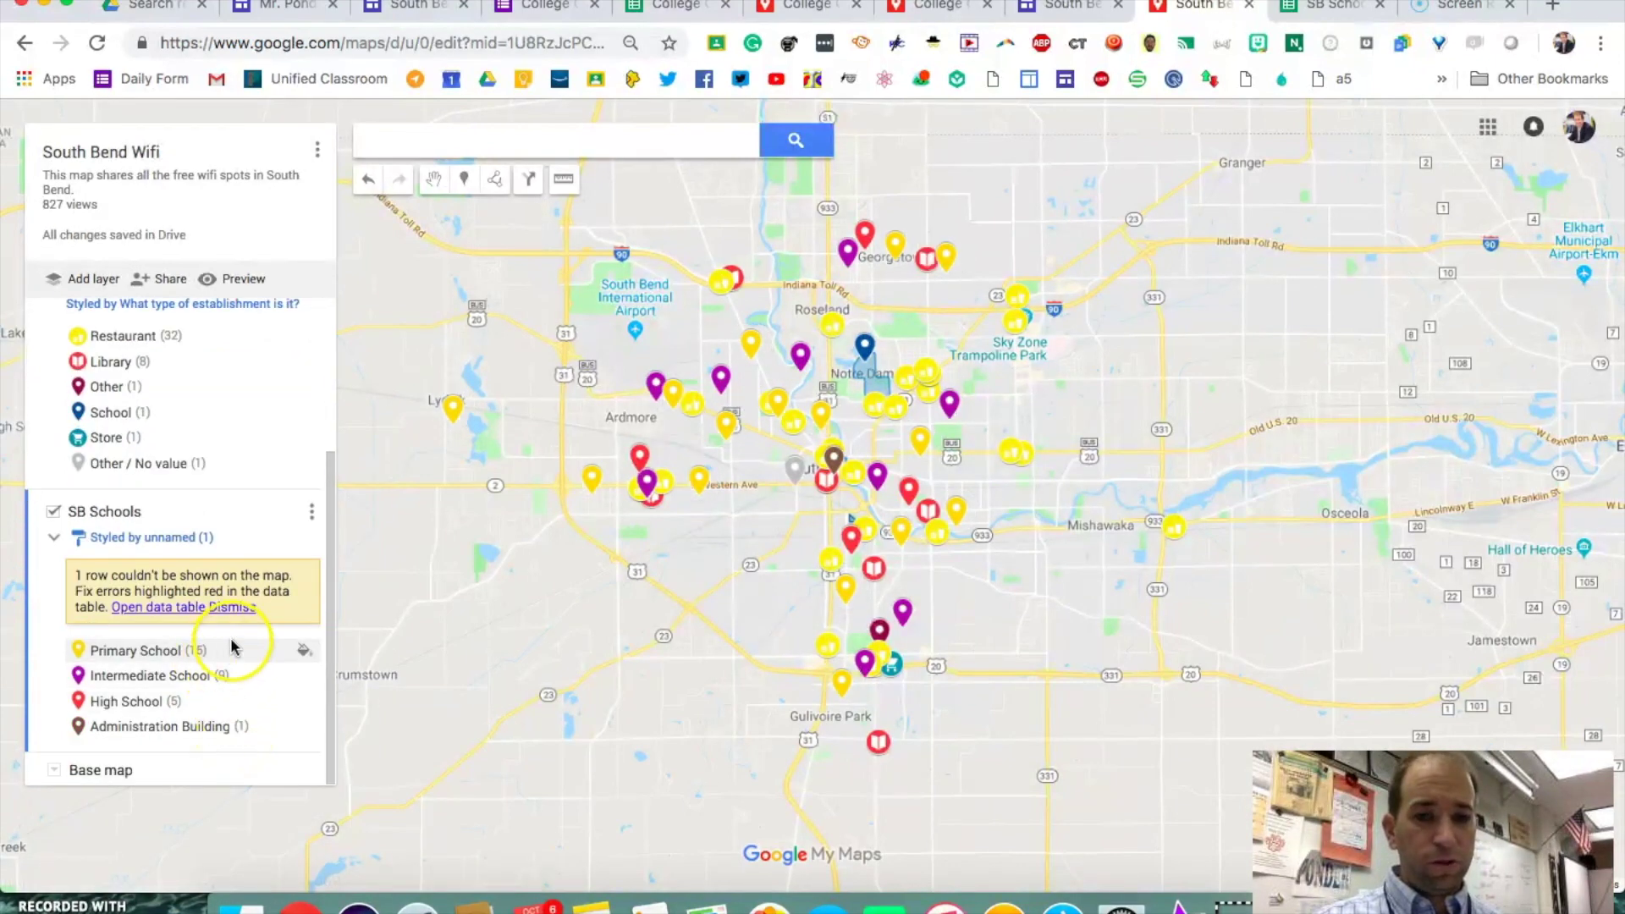
# Give Primary School markers a yellow book icon
pyautogui.click(304, 650)
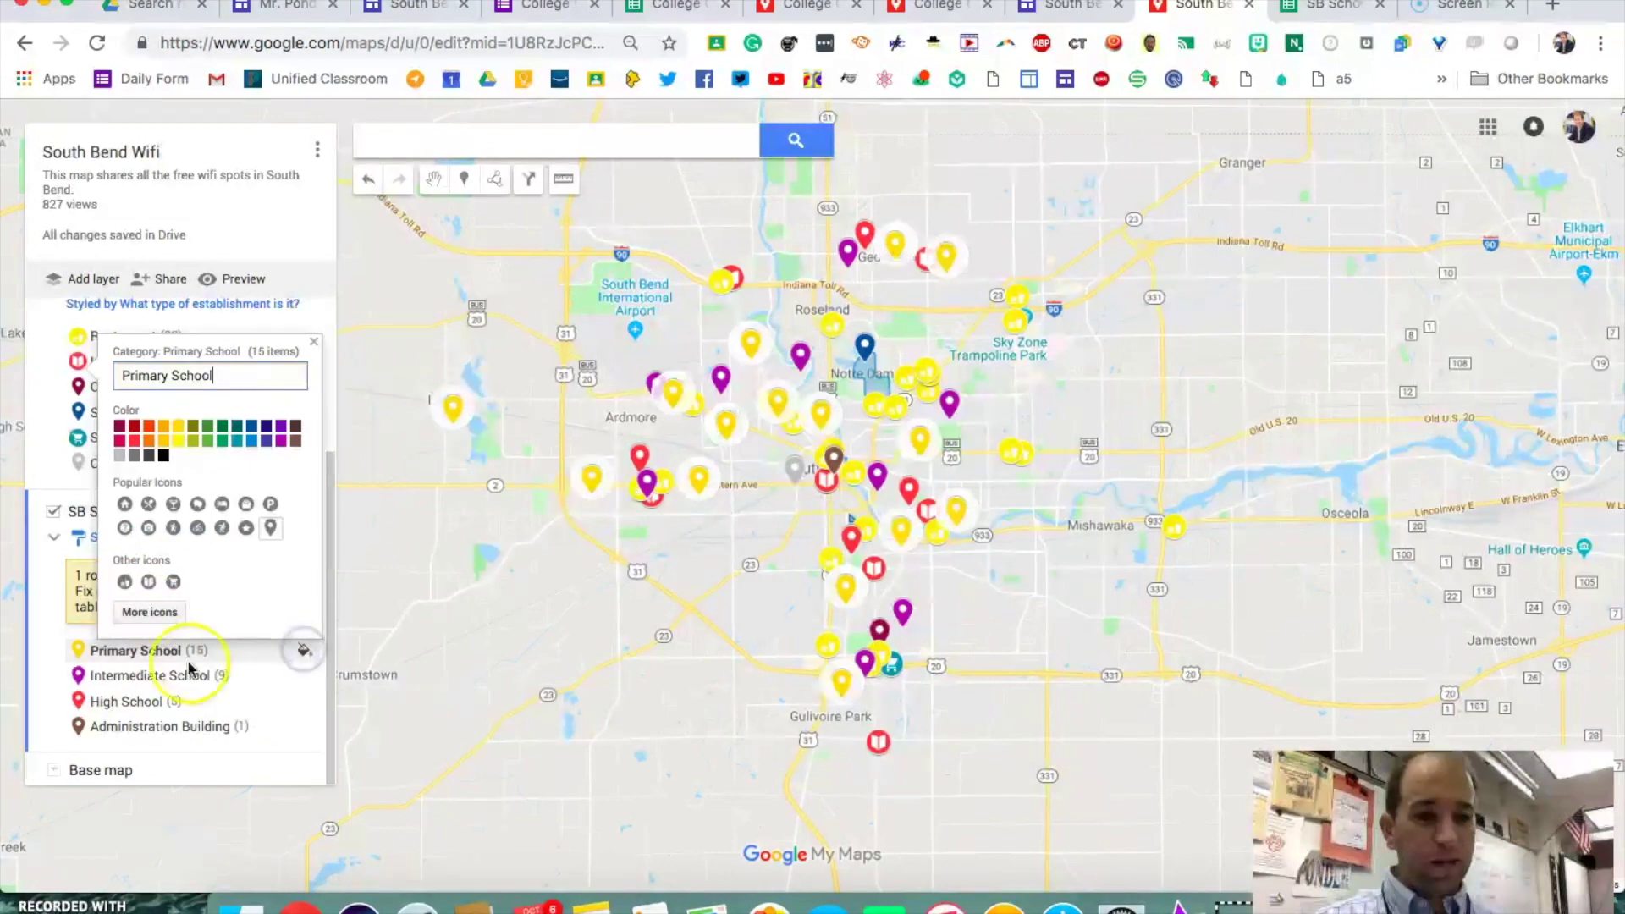
pyautogui.click(148, 584)
pyautogui.click(177, 440)
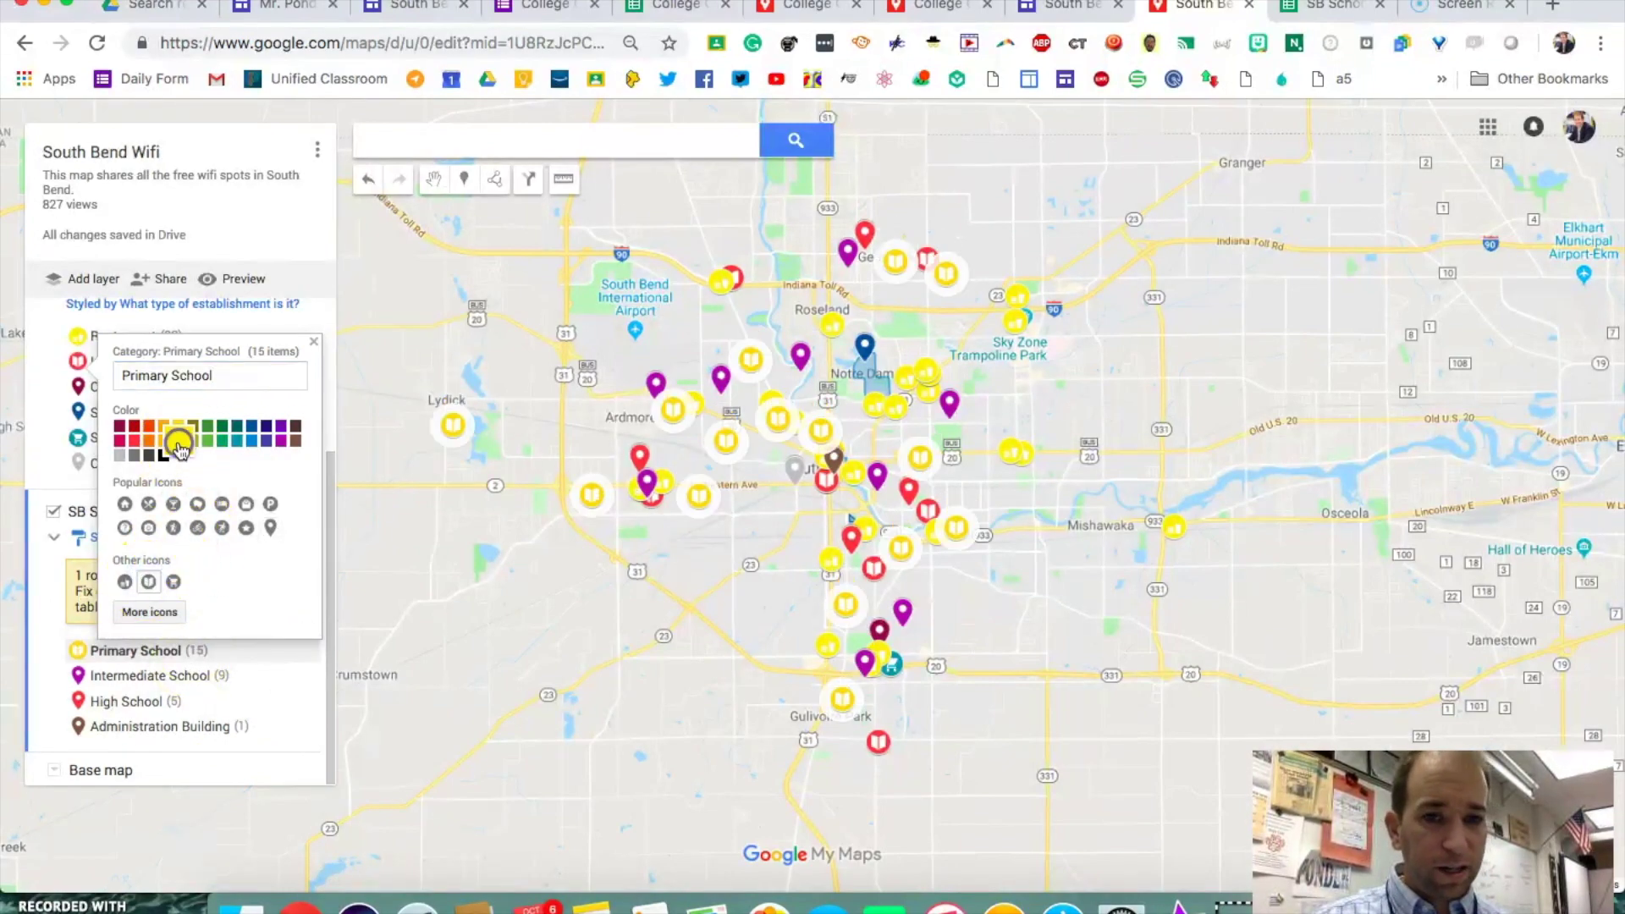
pyautogui.click(313, 342)
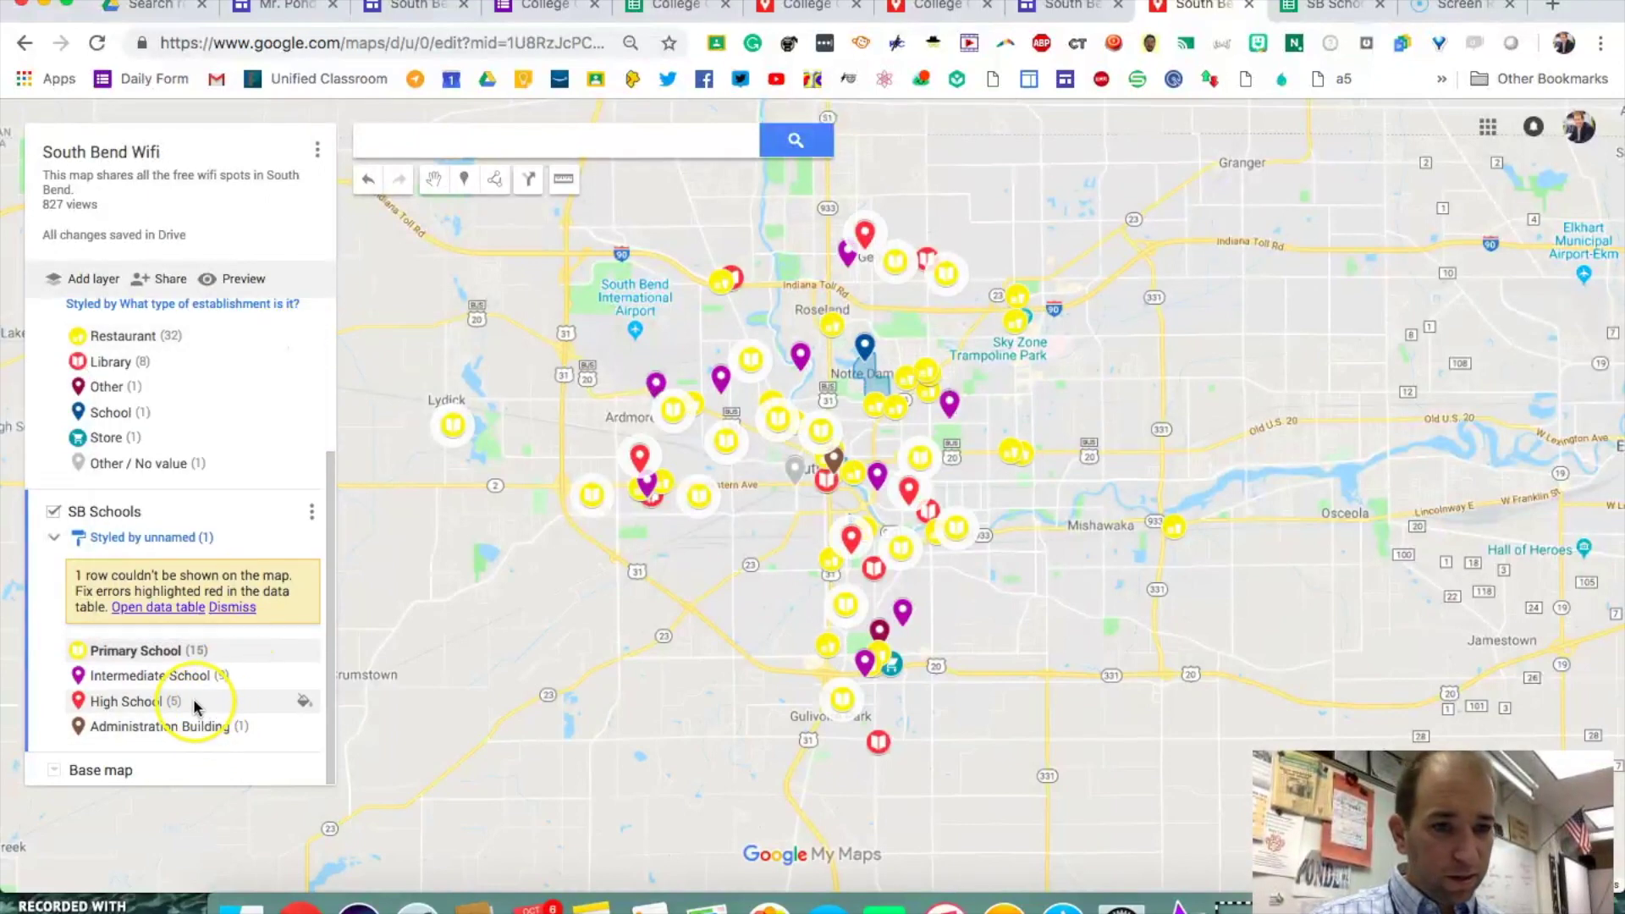
# Style Intermediate School markers as dark-red book icons
pyautogui.click(218, 675)
pyautogui.click(304, 675)
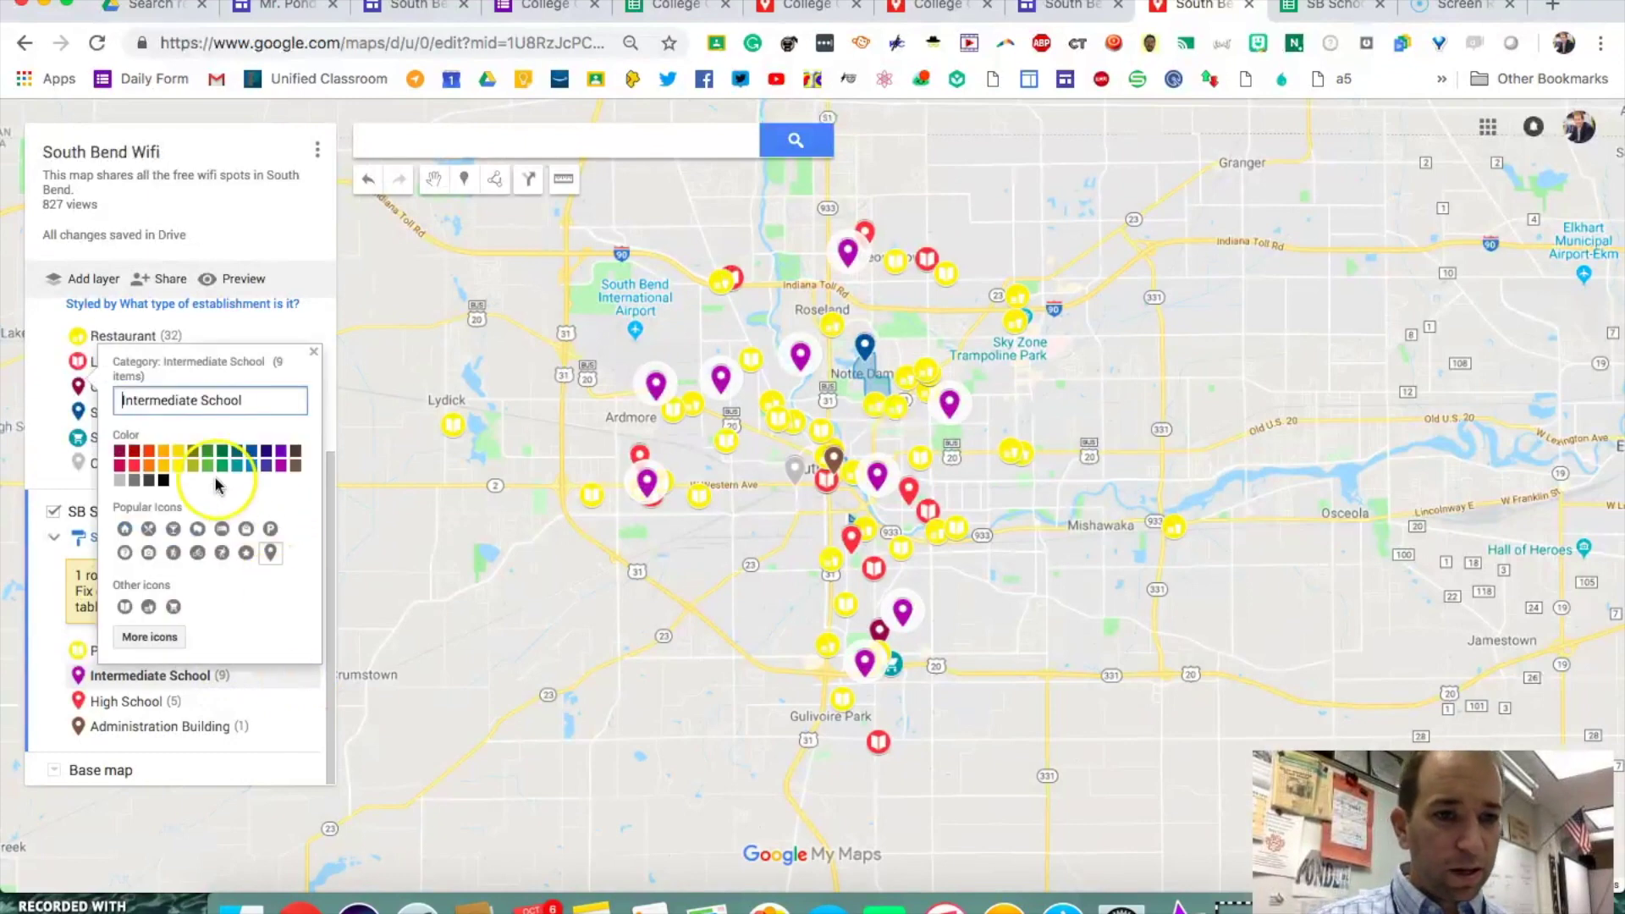
pyautogui.click(137, 453)
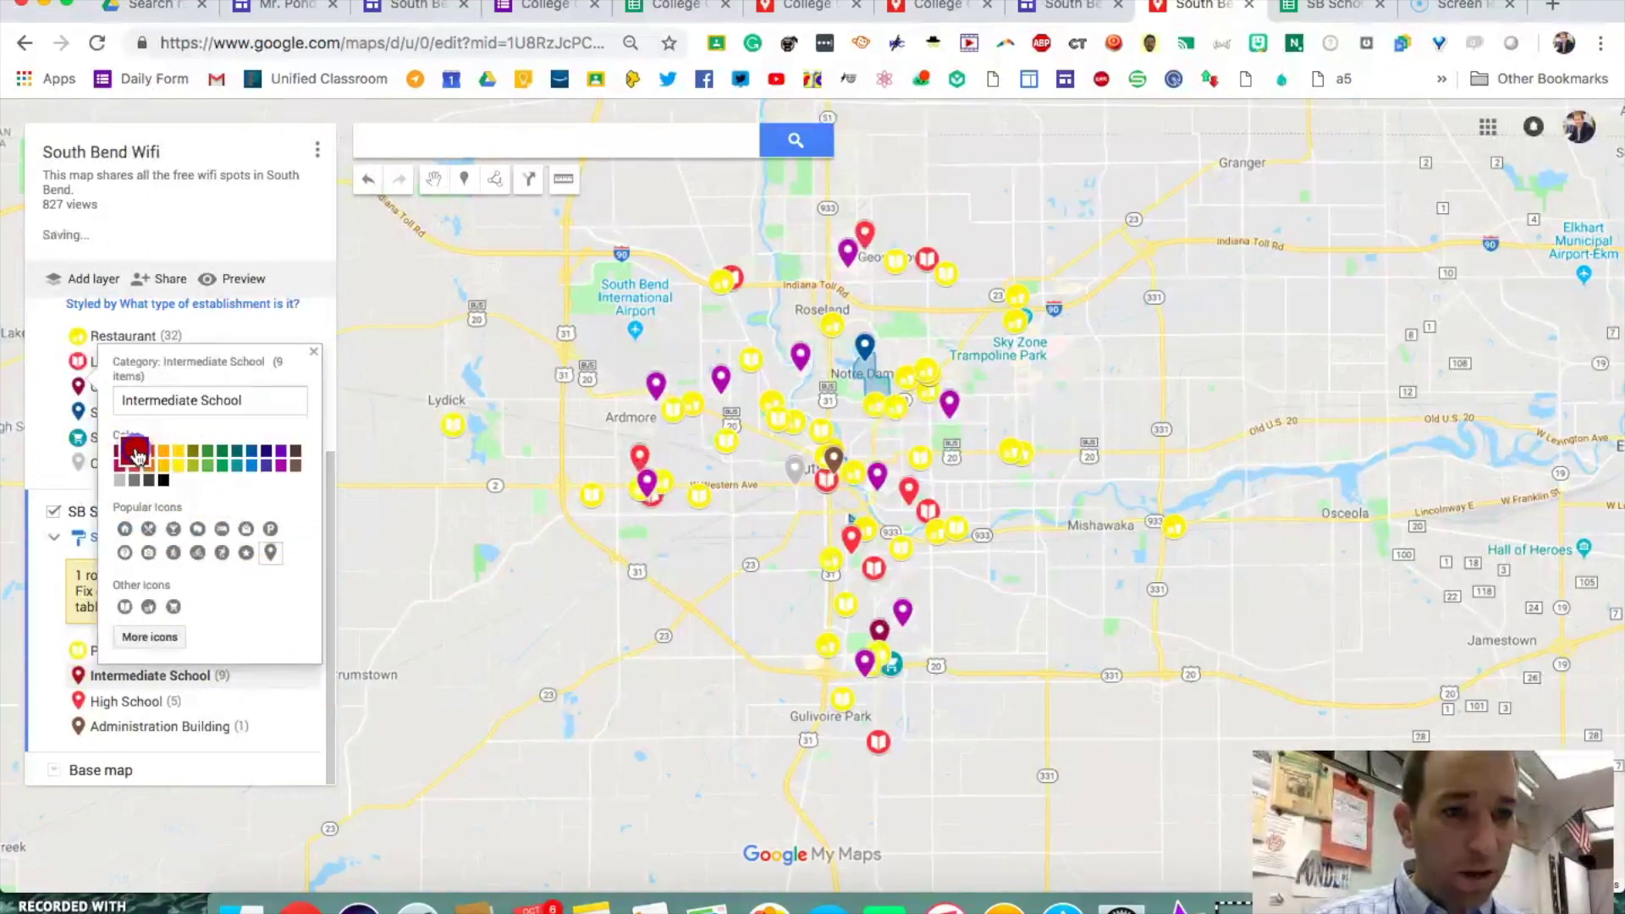
pyautogui.click(125, 608)
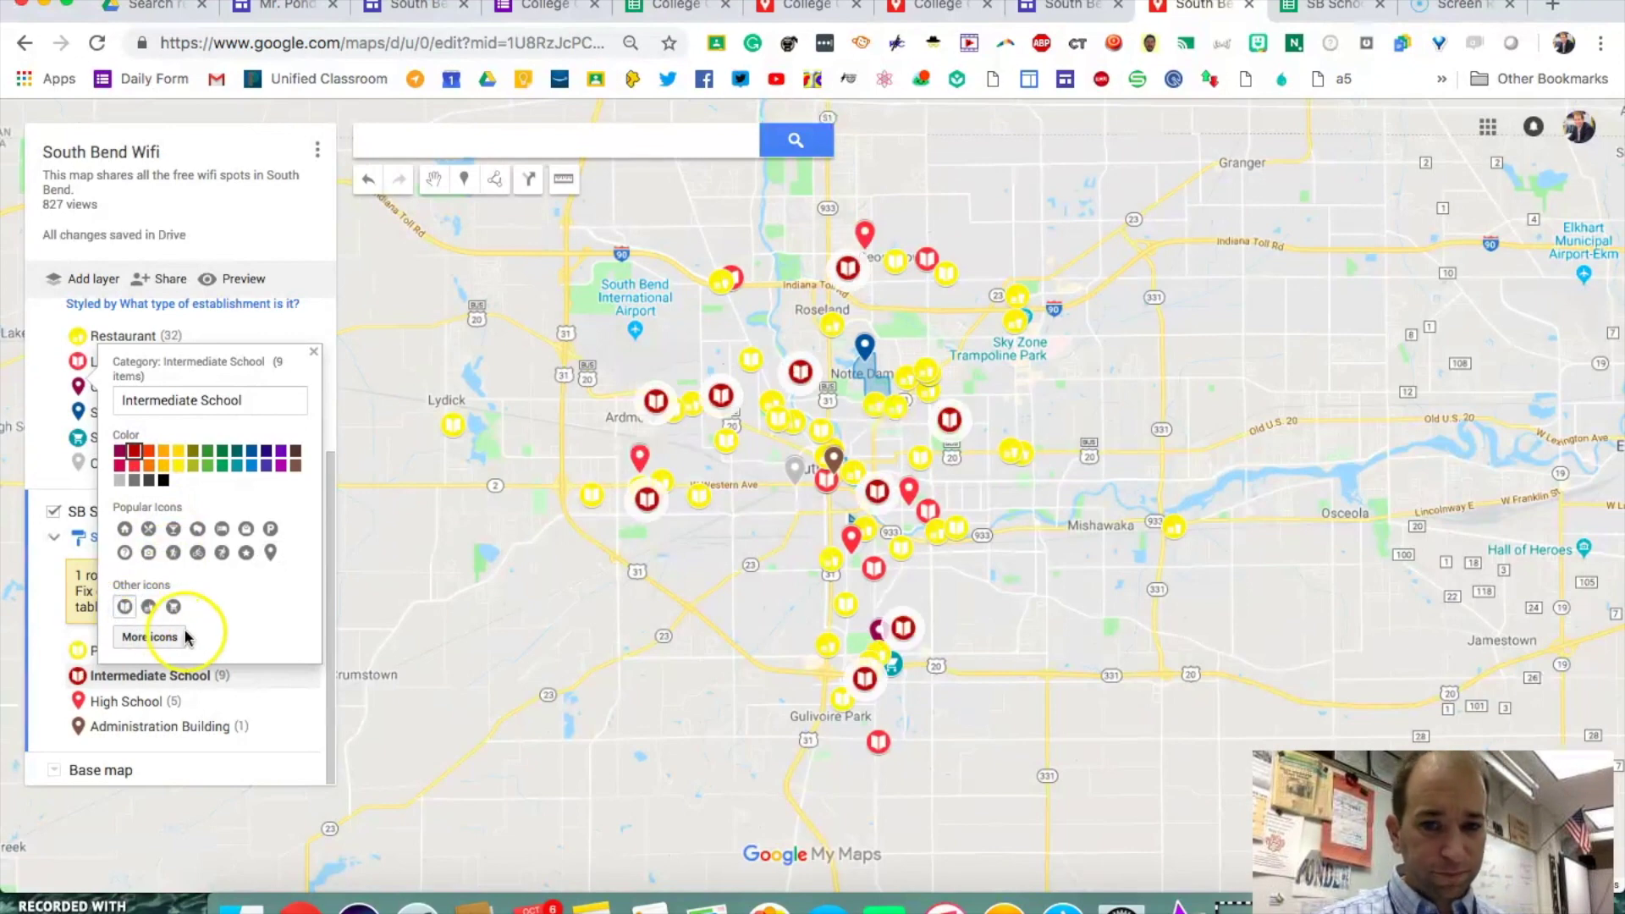
pyautogui.click(310, 353)
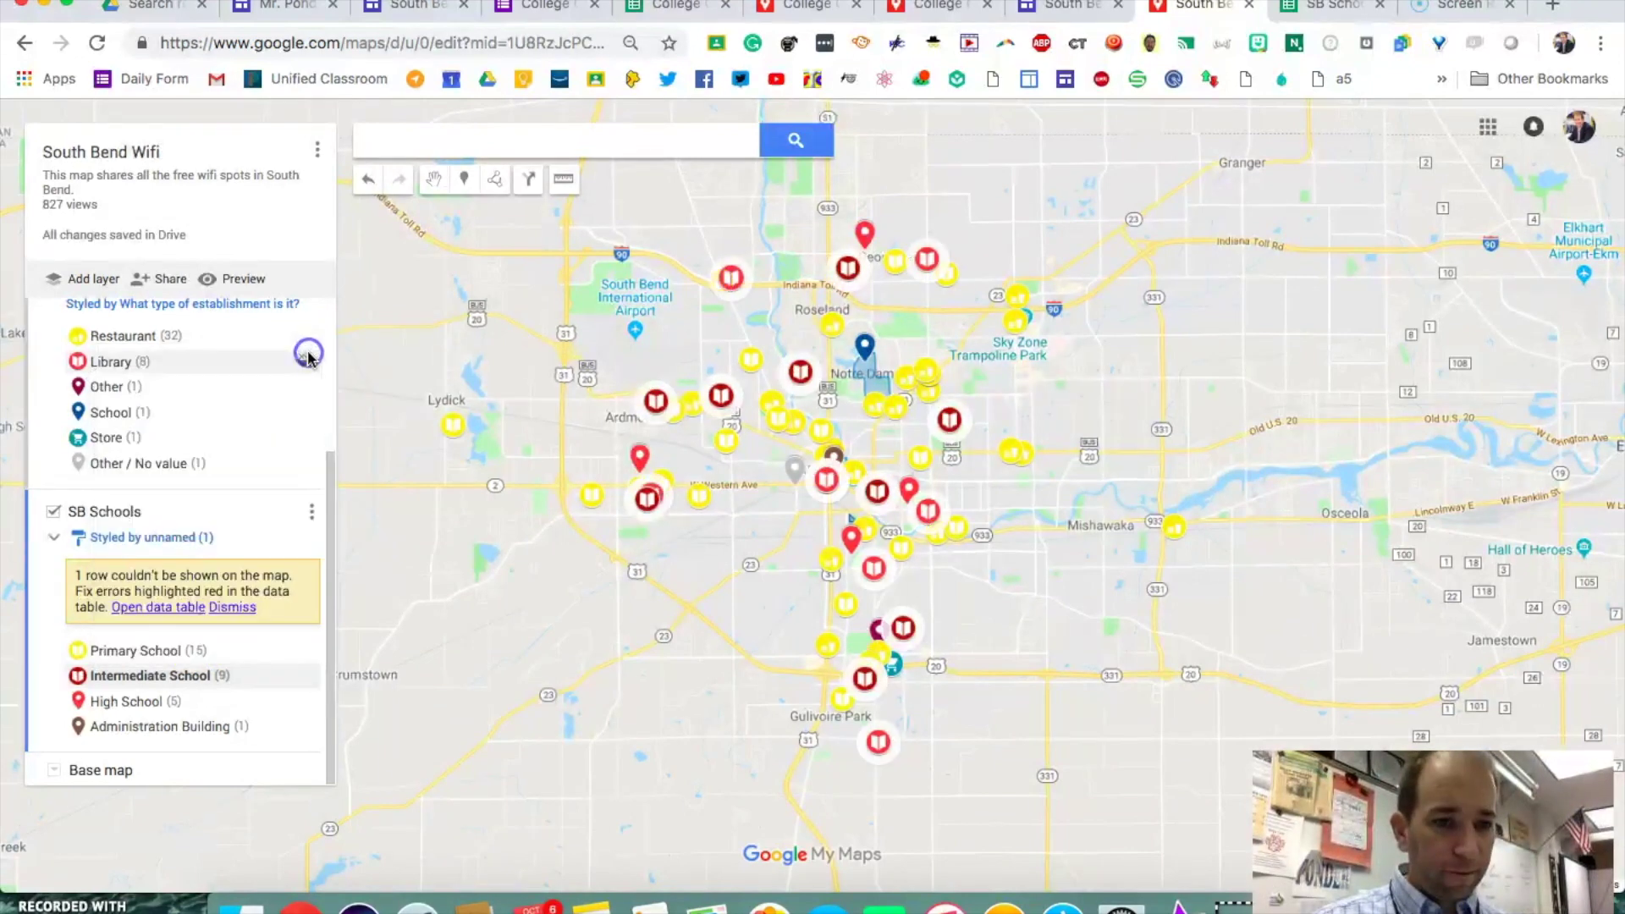
# Style High School markers as blue book icons
pyautogui.click(304, 702)
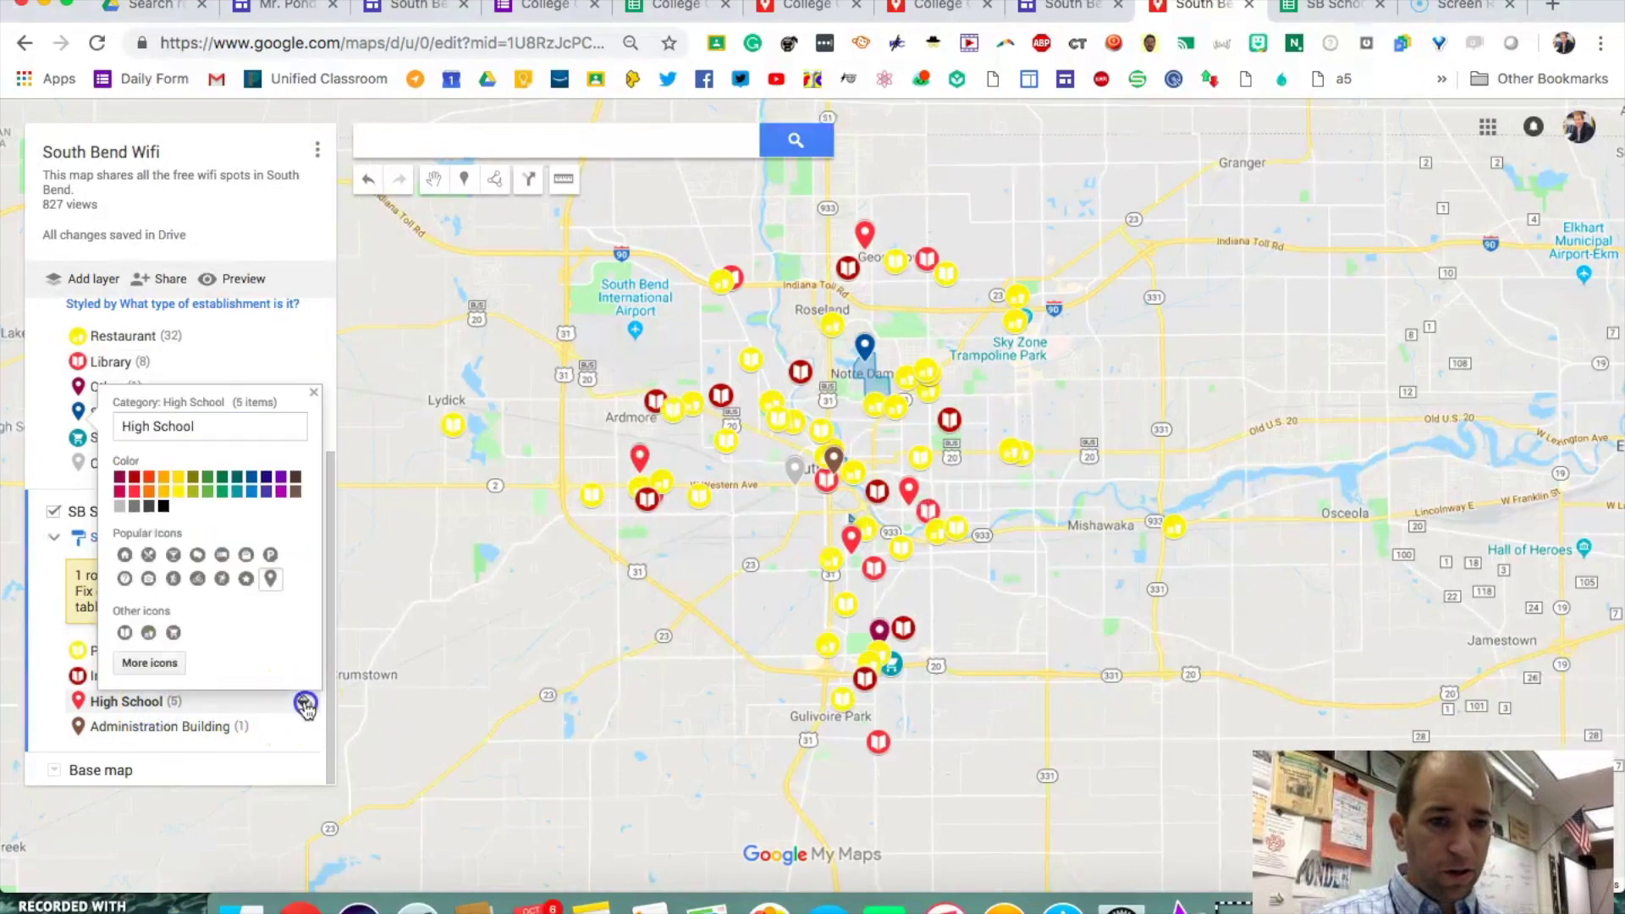
pyautogui.click(250, 489)
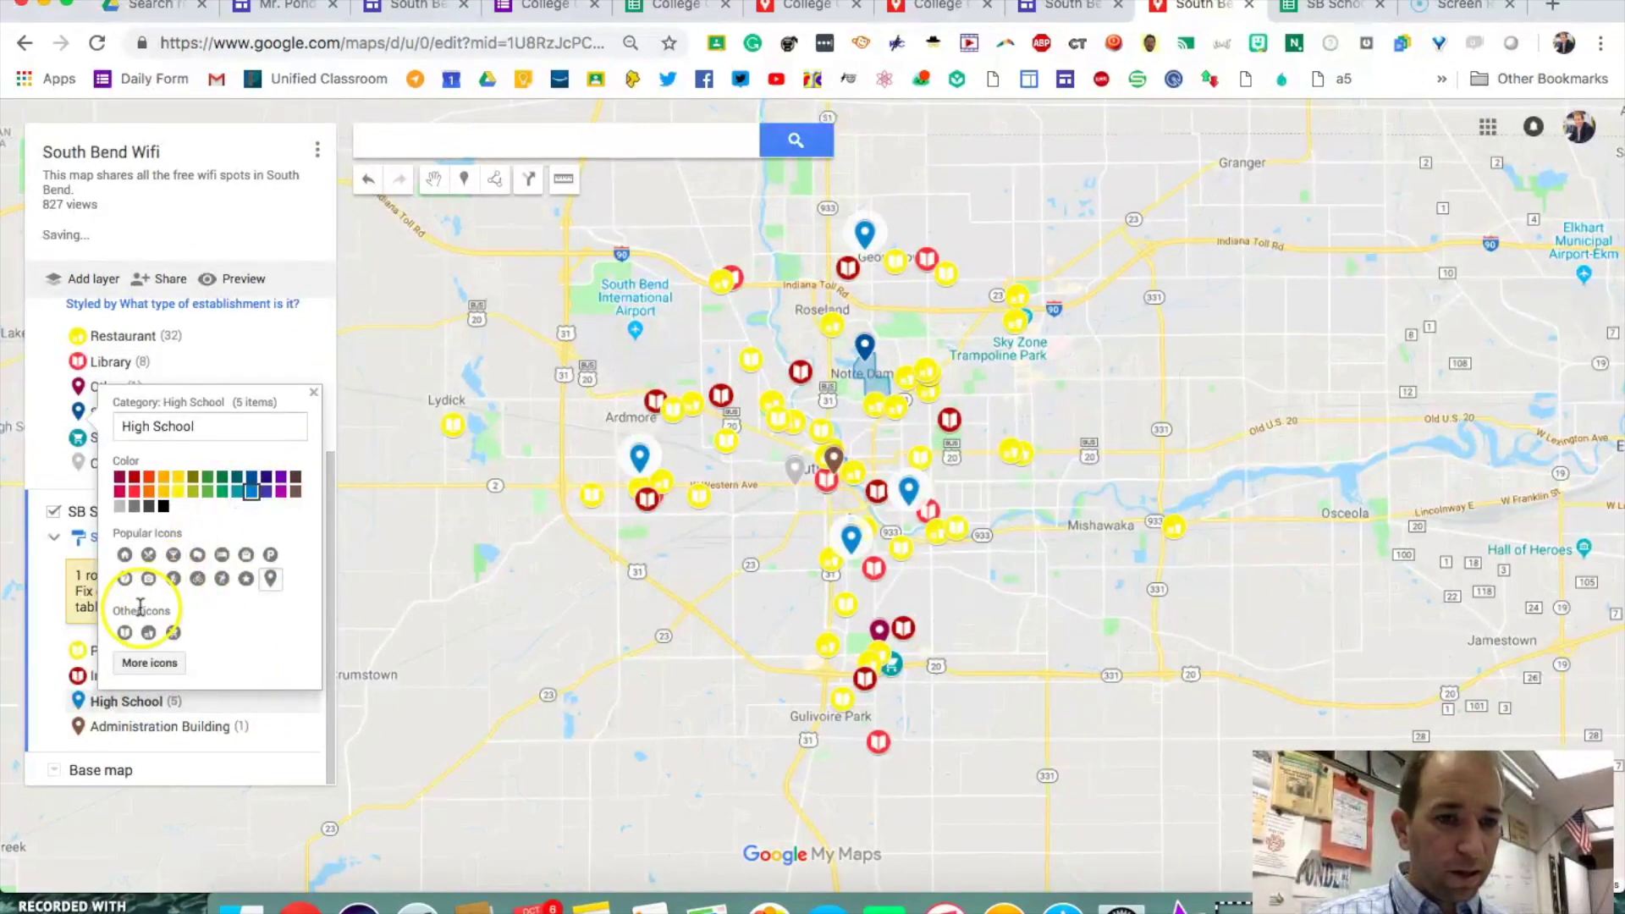
pyautogui.click(125, 633)
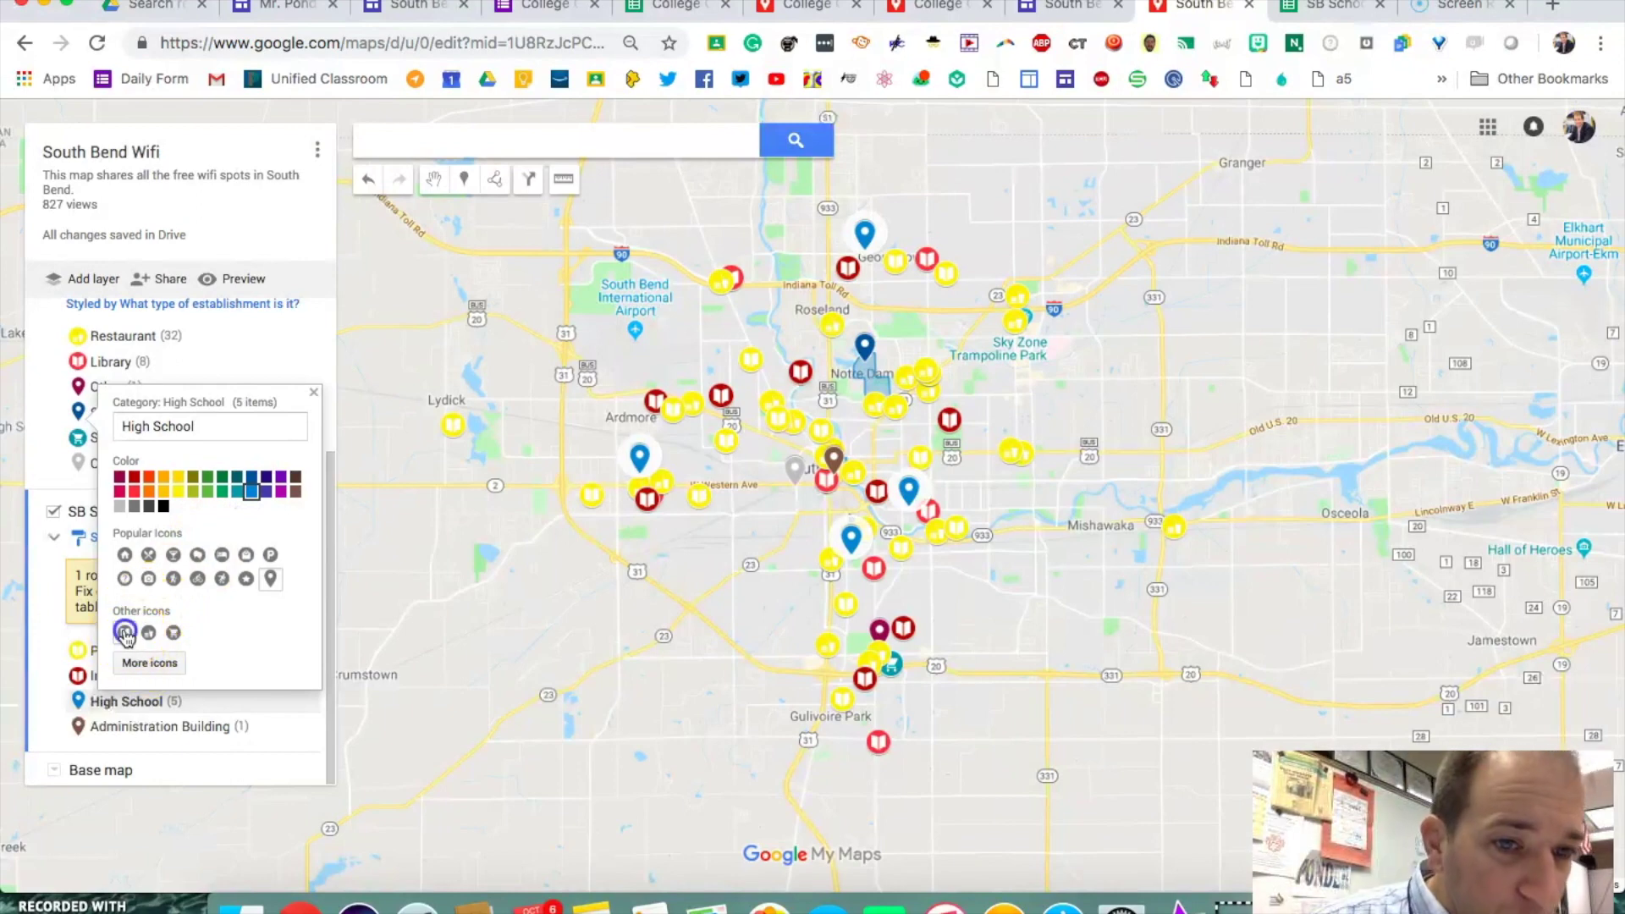
pyautogui.click(314, 392)
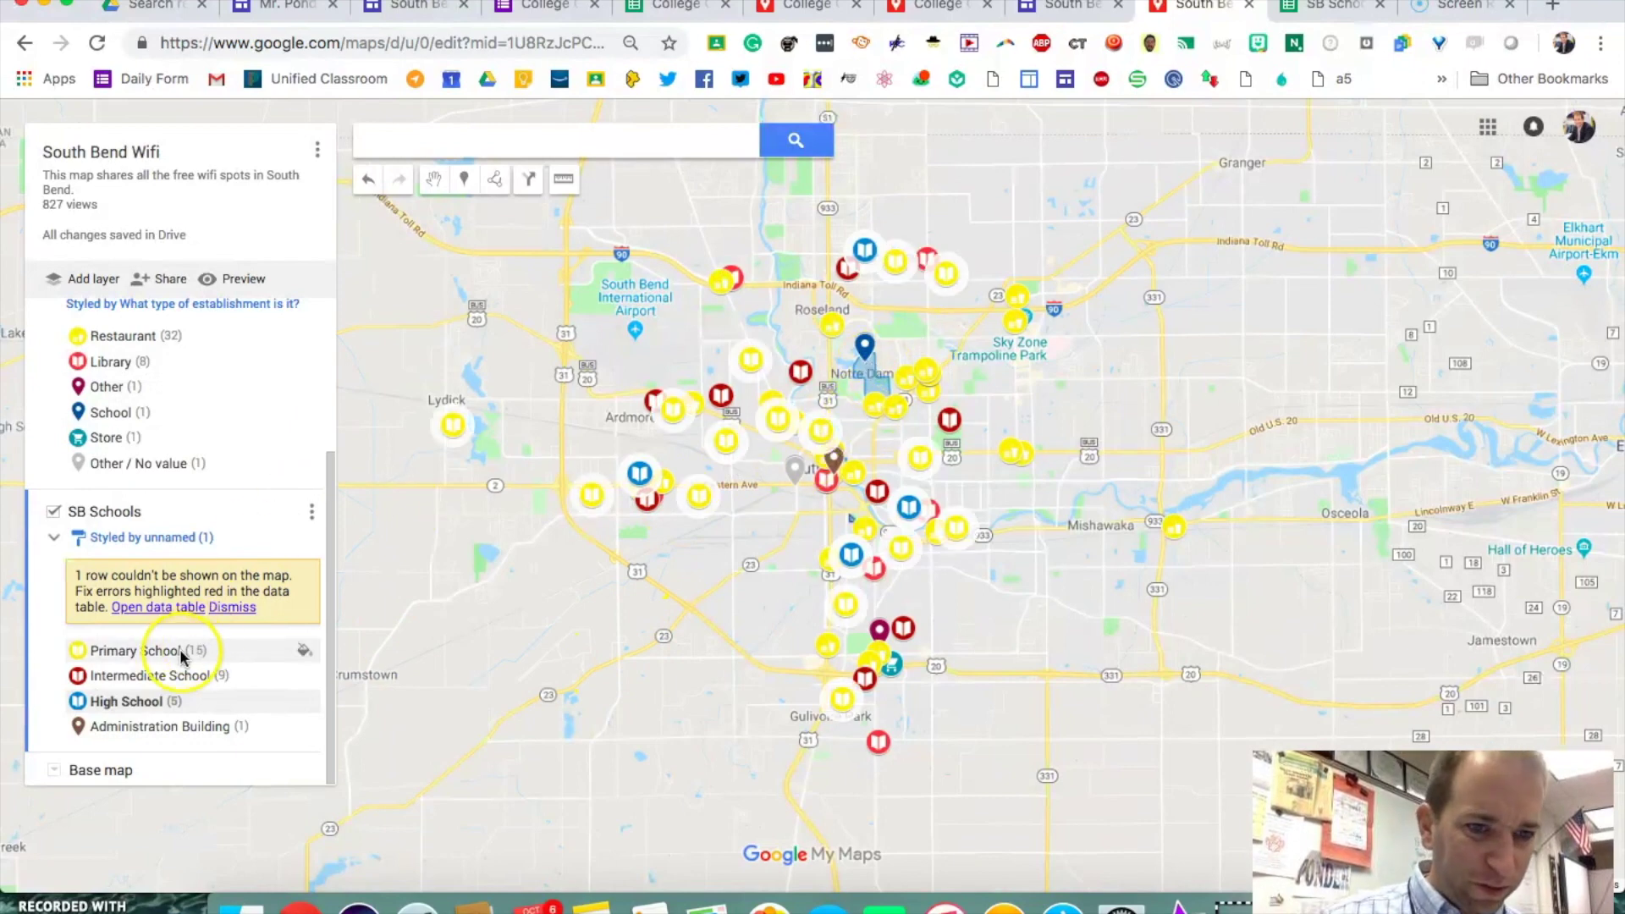
# Recolour Primary School markers green, then move on to the Edcamp Michiana event page
pyautogui.click(304, 650)
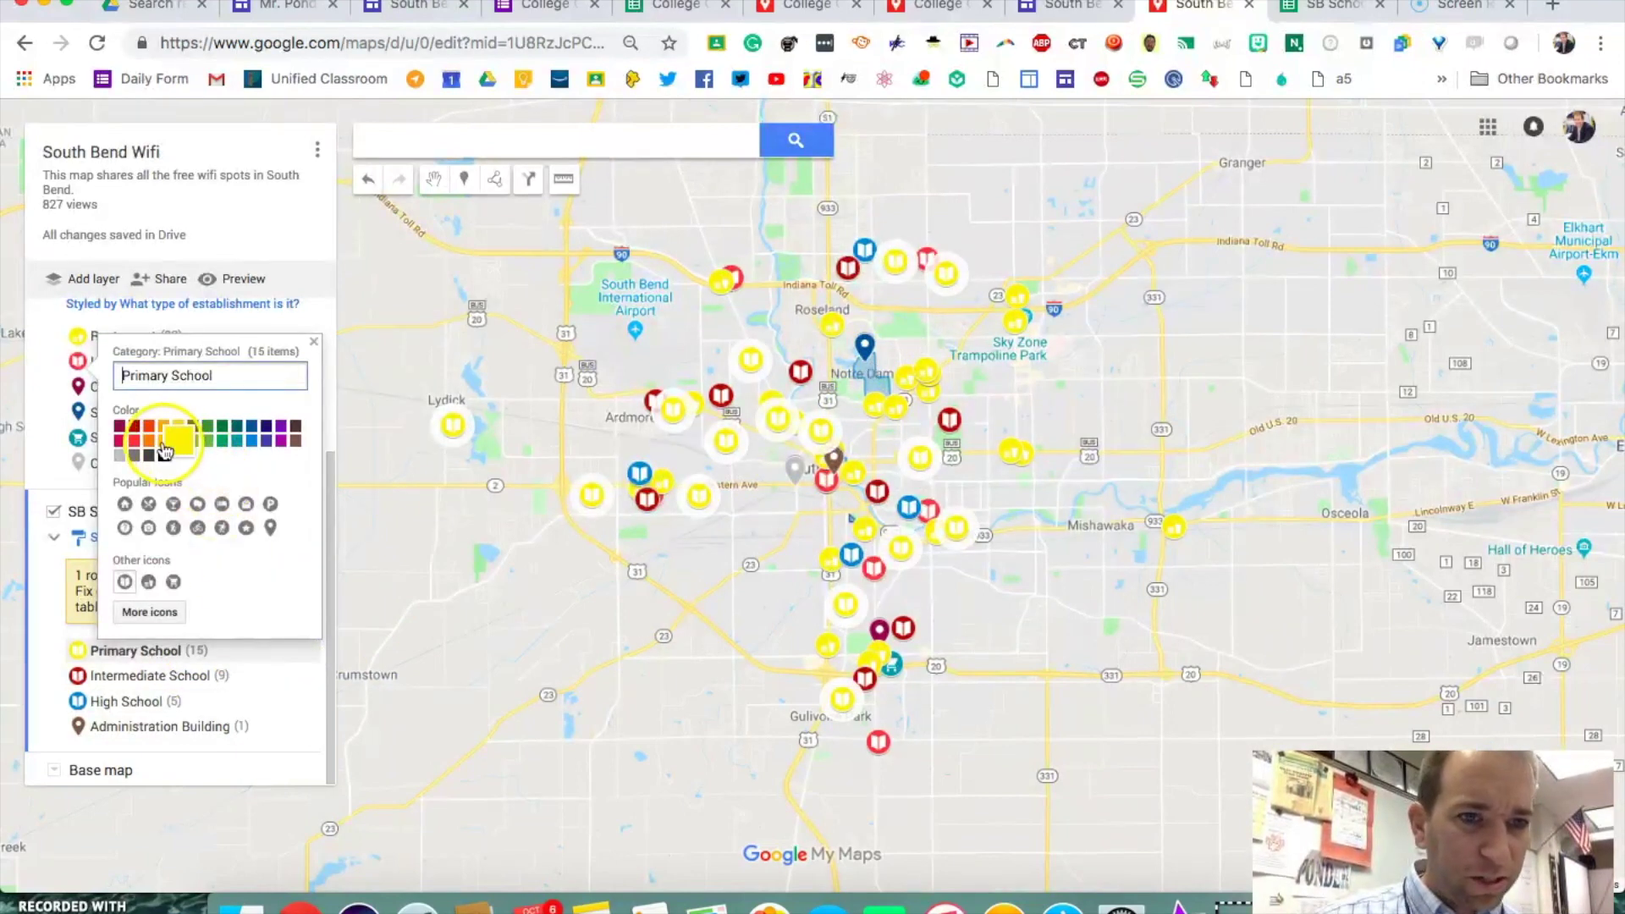
pyautogui.click(222, 426)
pyautogui.click(807, 669)
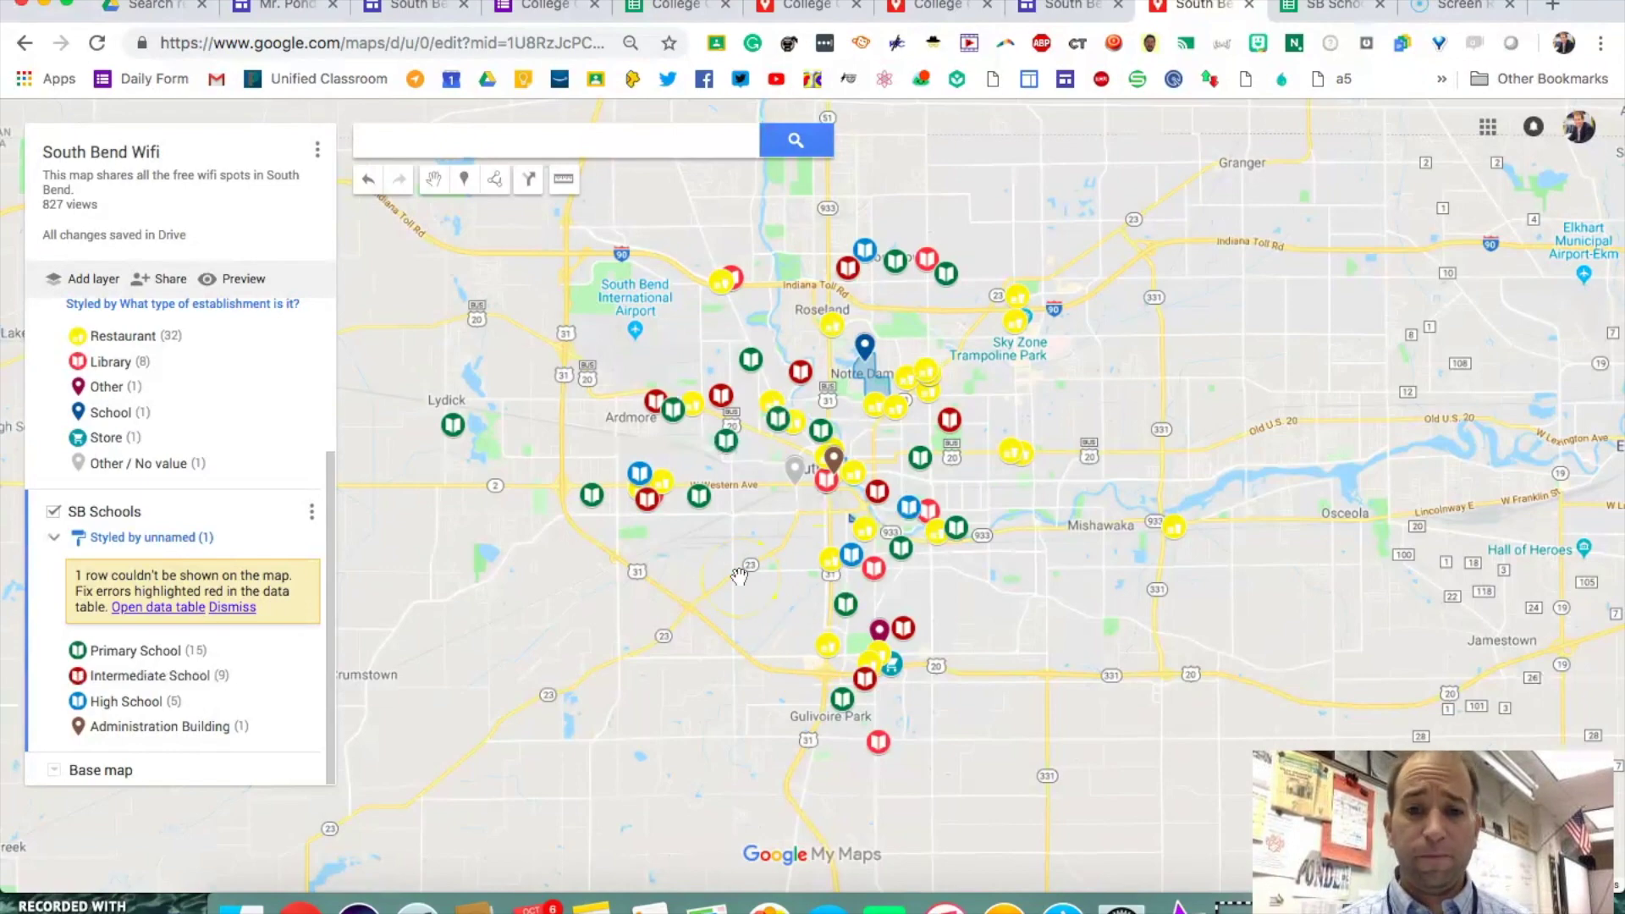
pyautogui.press('super+2')
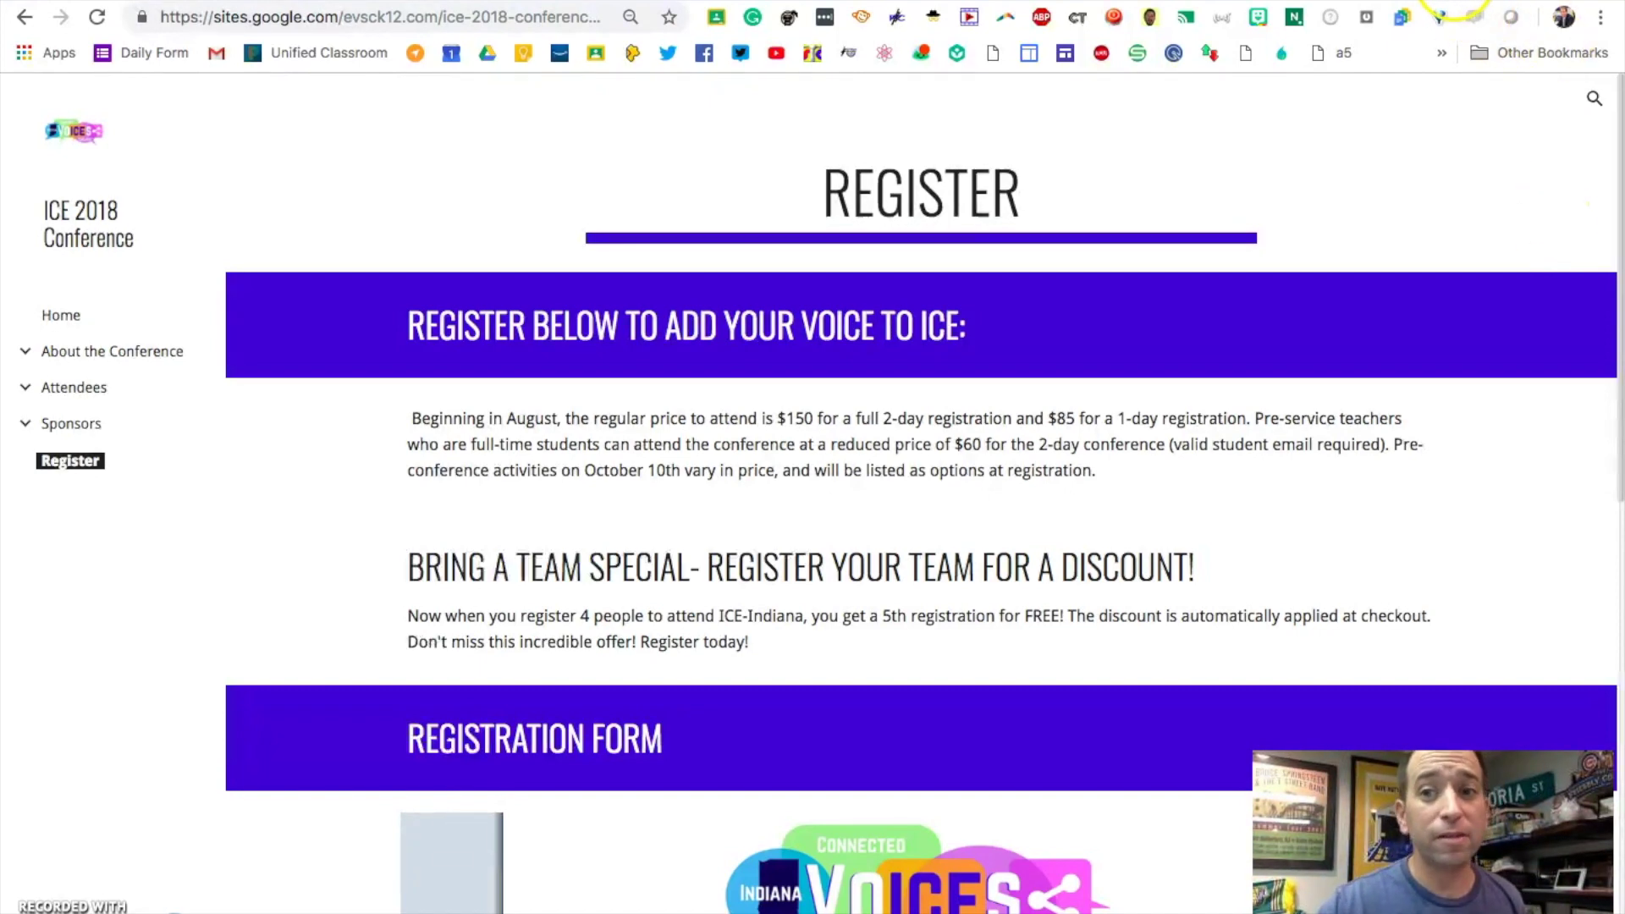
pyautogui.hotkey('ctrl', 'Tab')
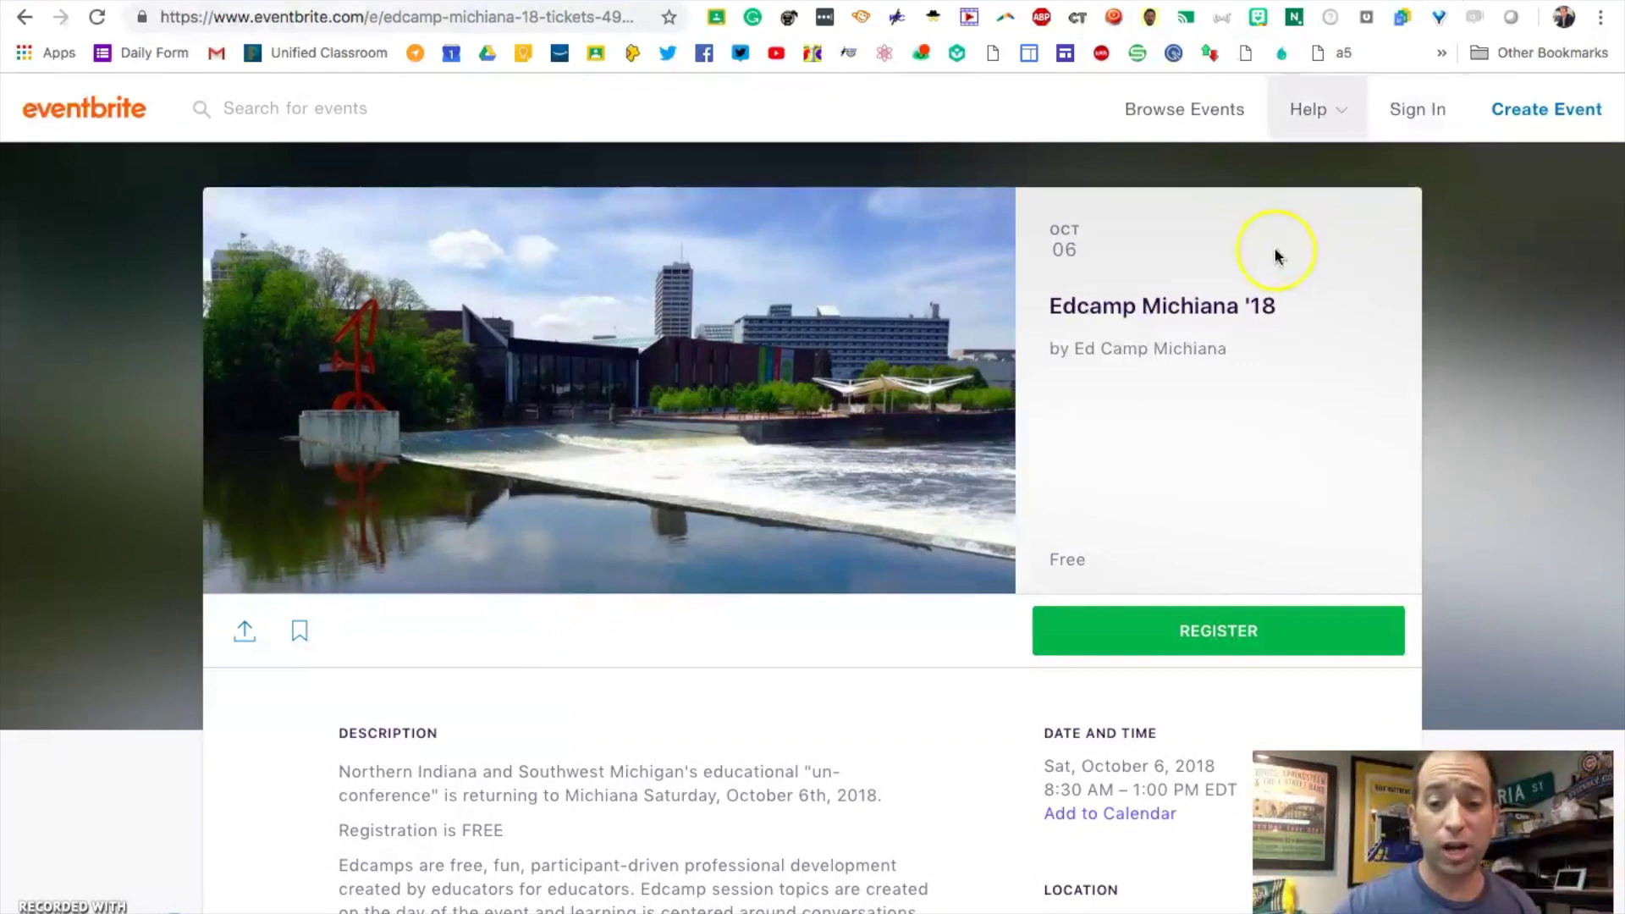
# Glance over the Edcamp Michiana '18 listing, then go back to the ICE 2018 Register page
pyautogui.scroll(-3, 1316, 519)
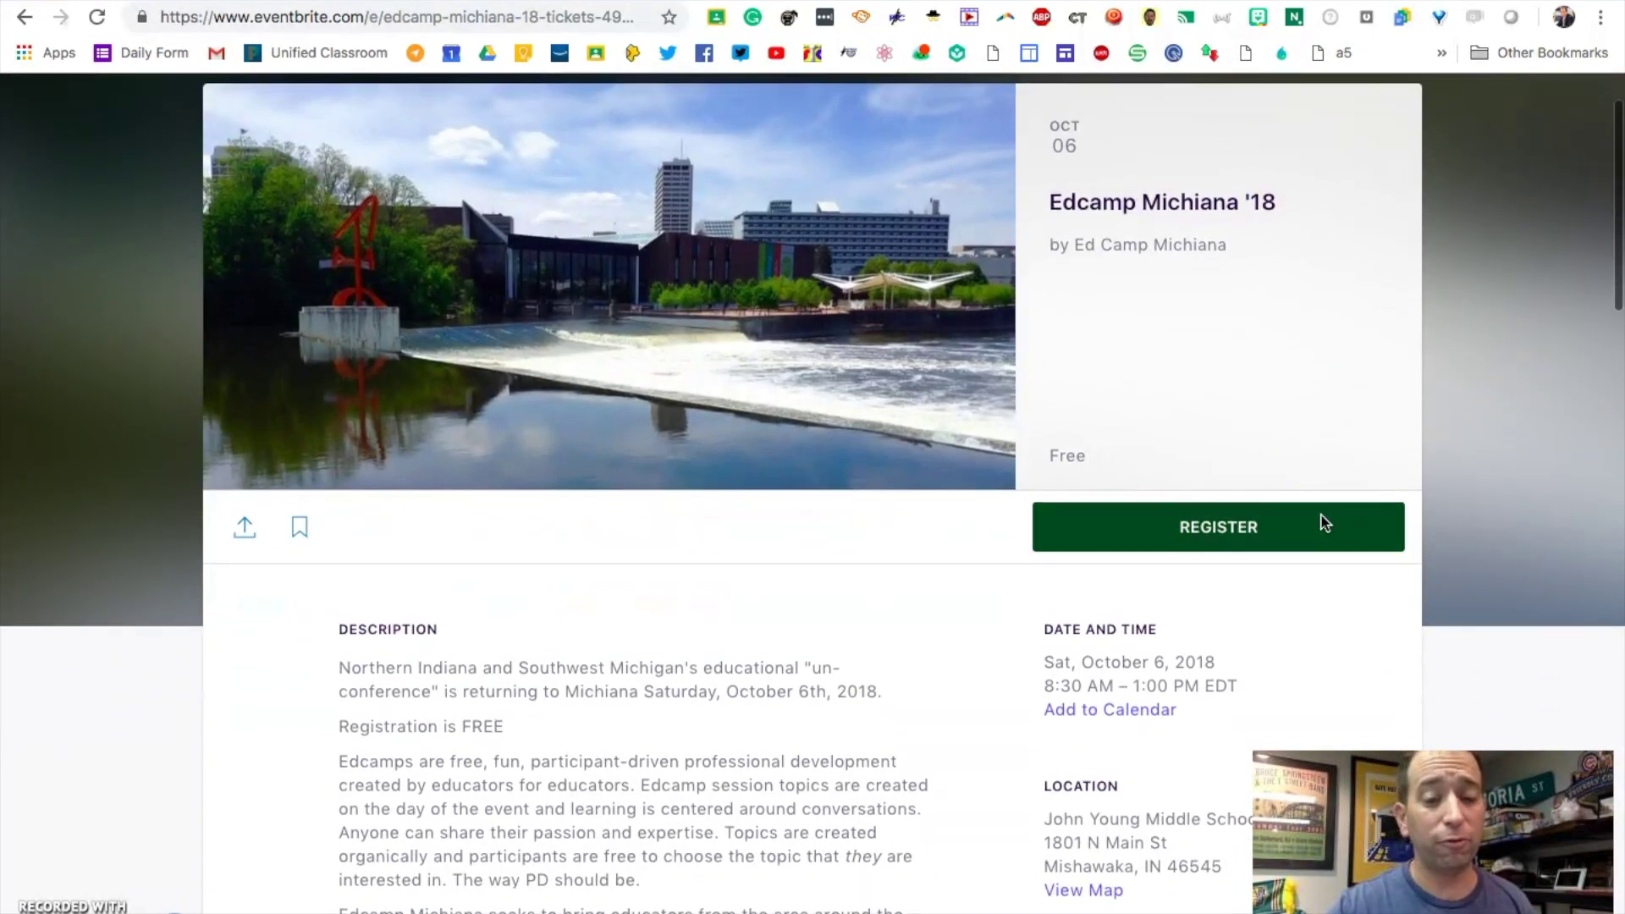
pyautogui.scroll(3, 1320, 521)
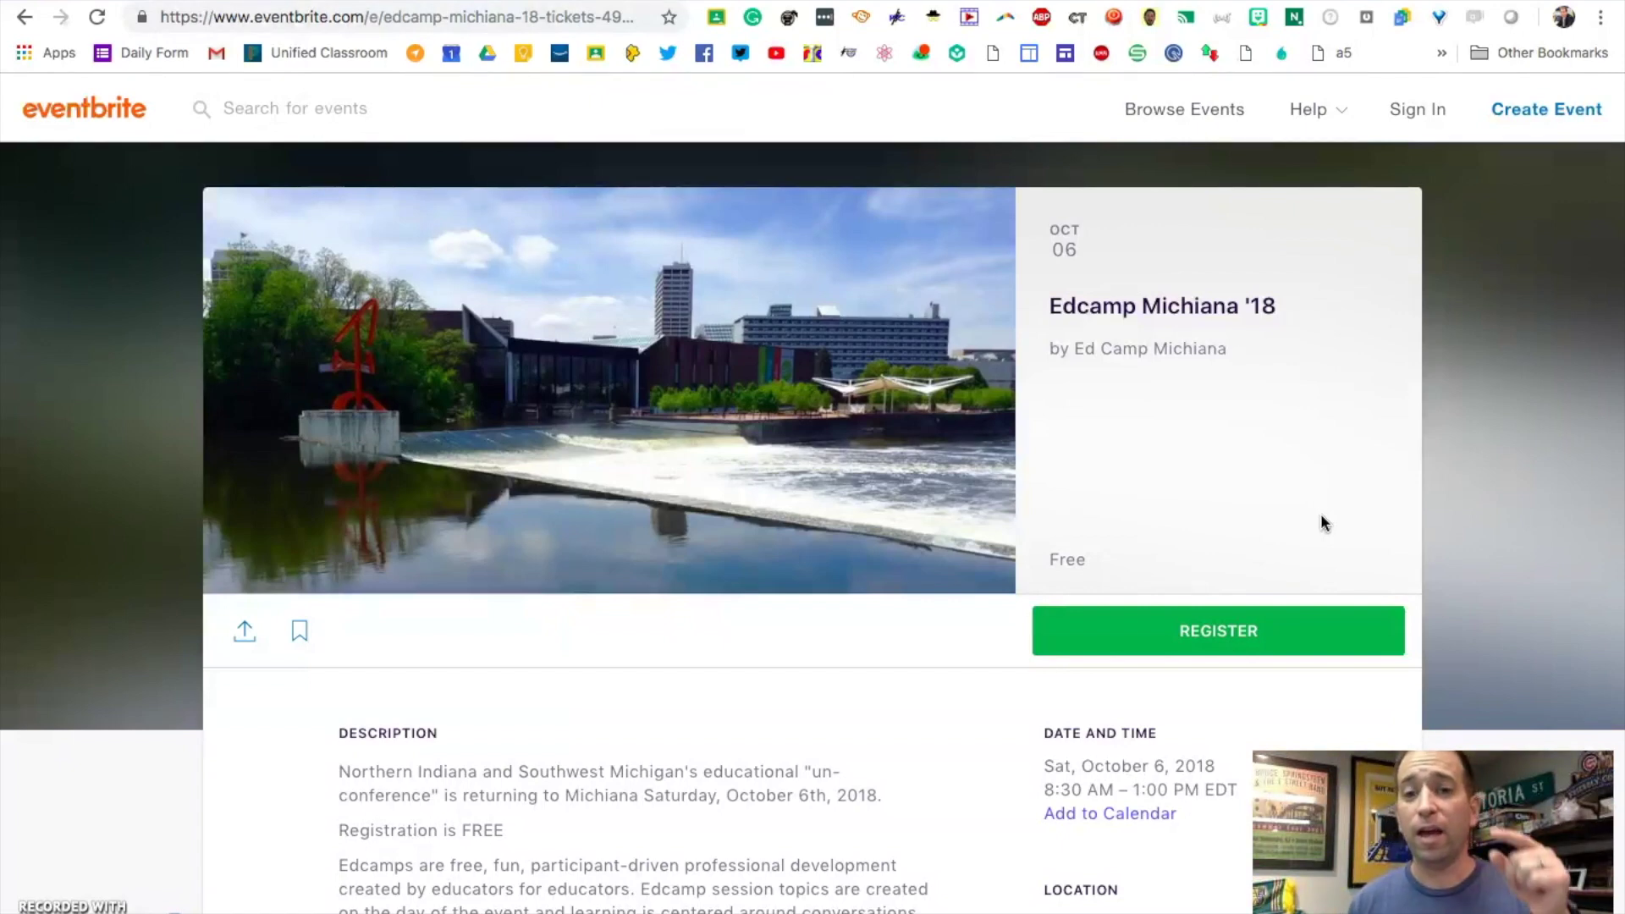
pyautogui.click(1320, 0)
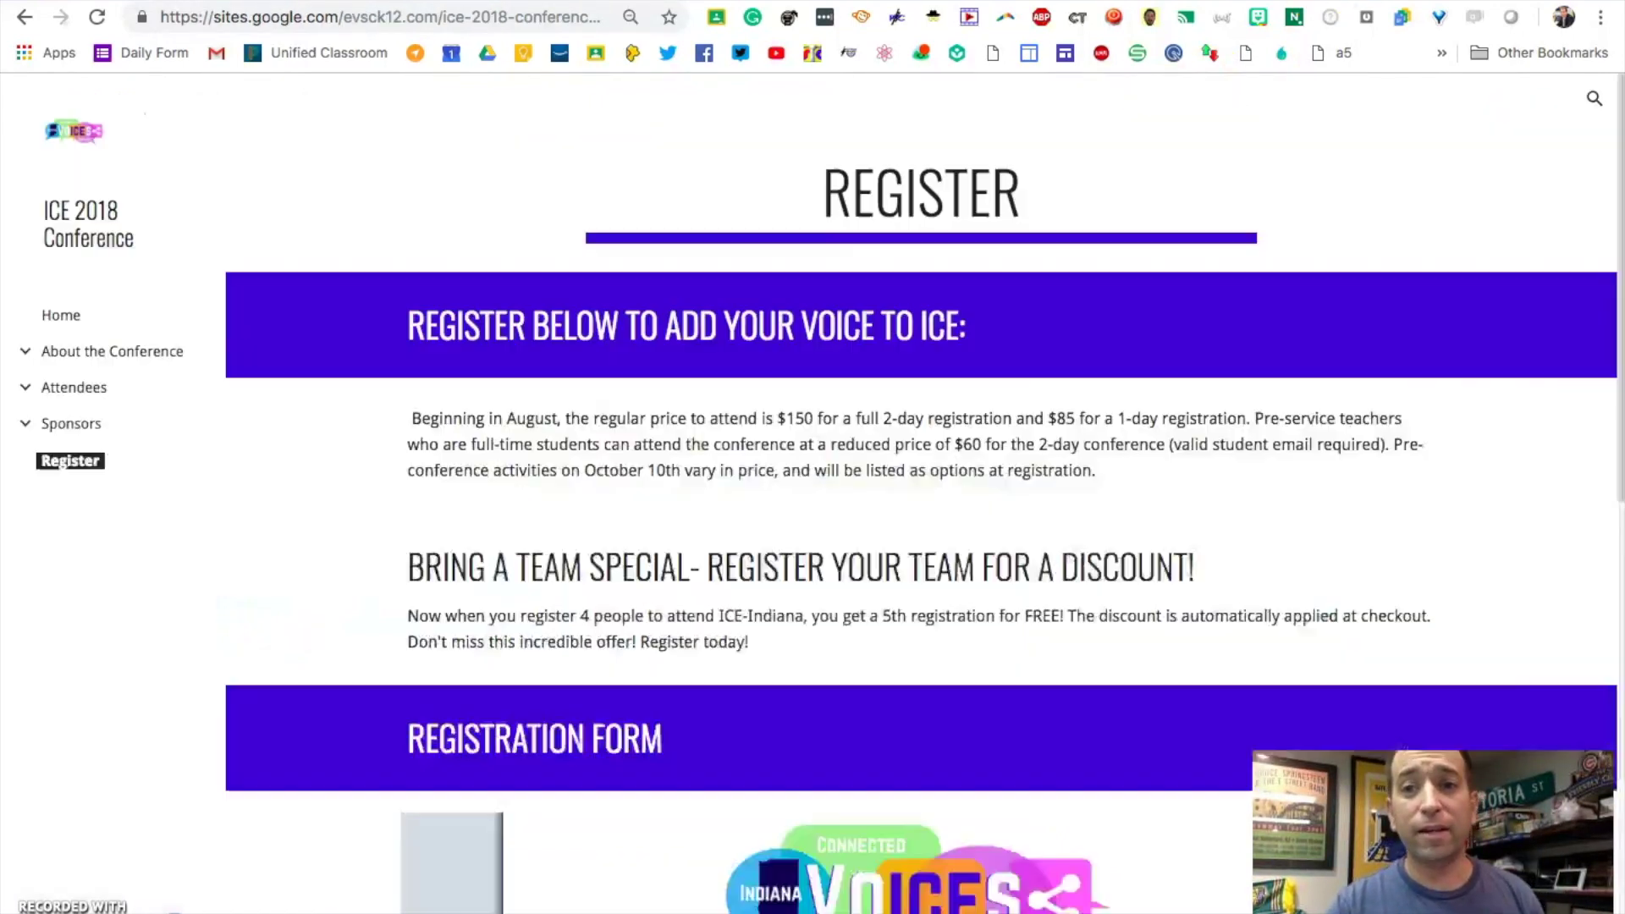